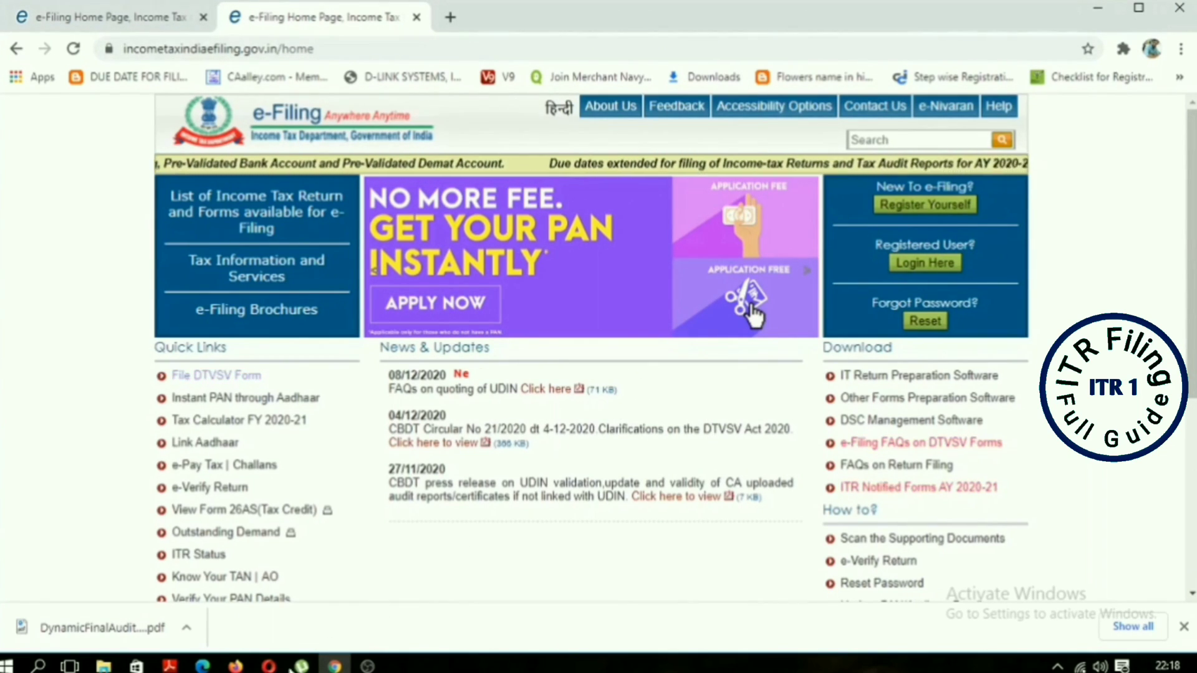
# Step: Switch to the Form 16 PDF in Adobe Reader and review Part A and the Part B salary, exemption and deduction details
pyautogui.click(169, 665)
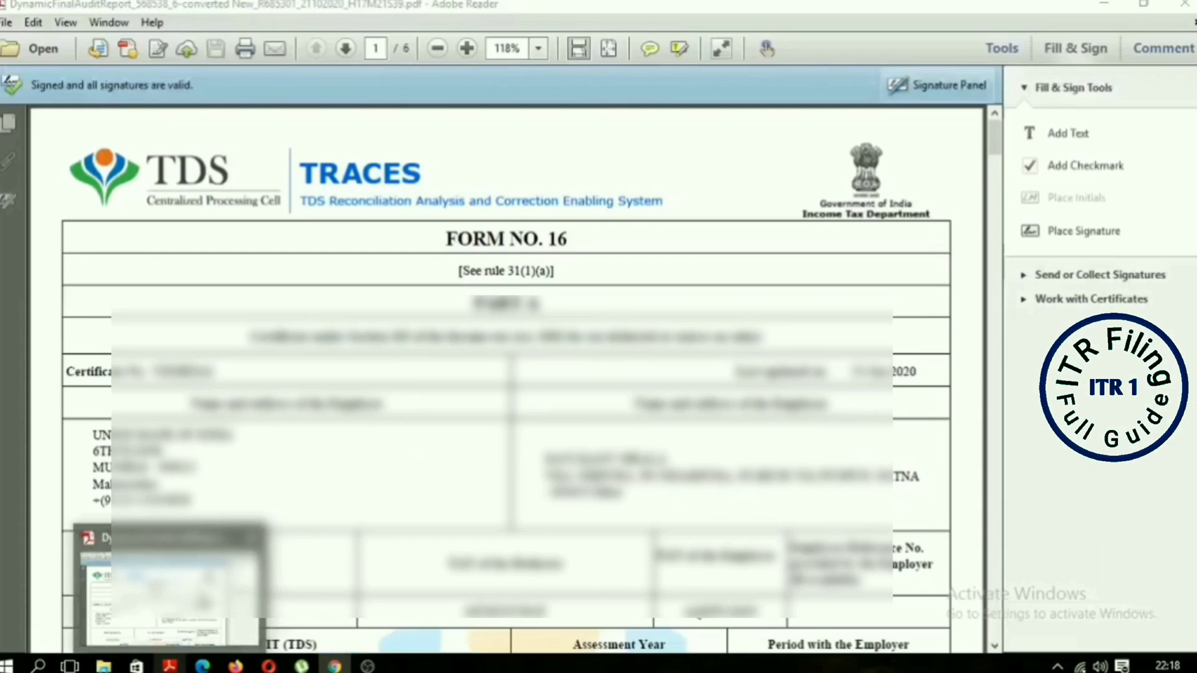
pyautogui.scroll(-5, 506, 380)
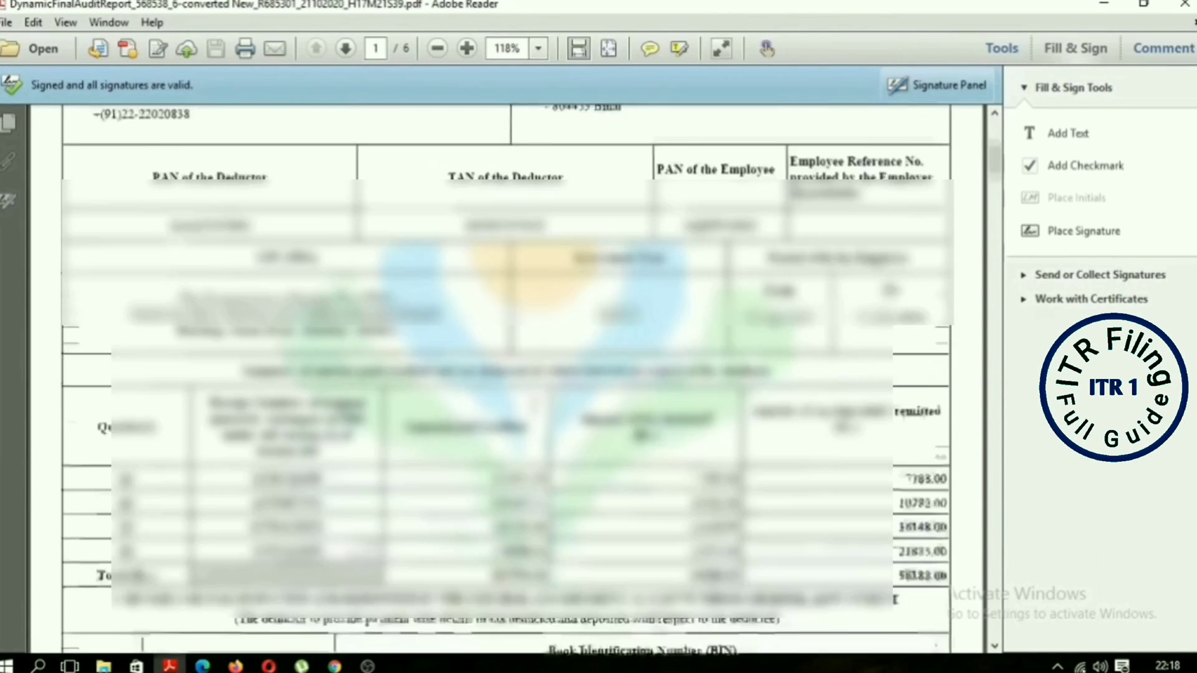
pyautogui.scroll(-15, 505, 377)
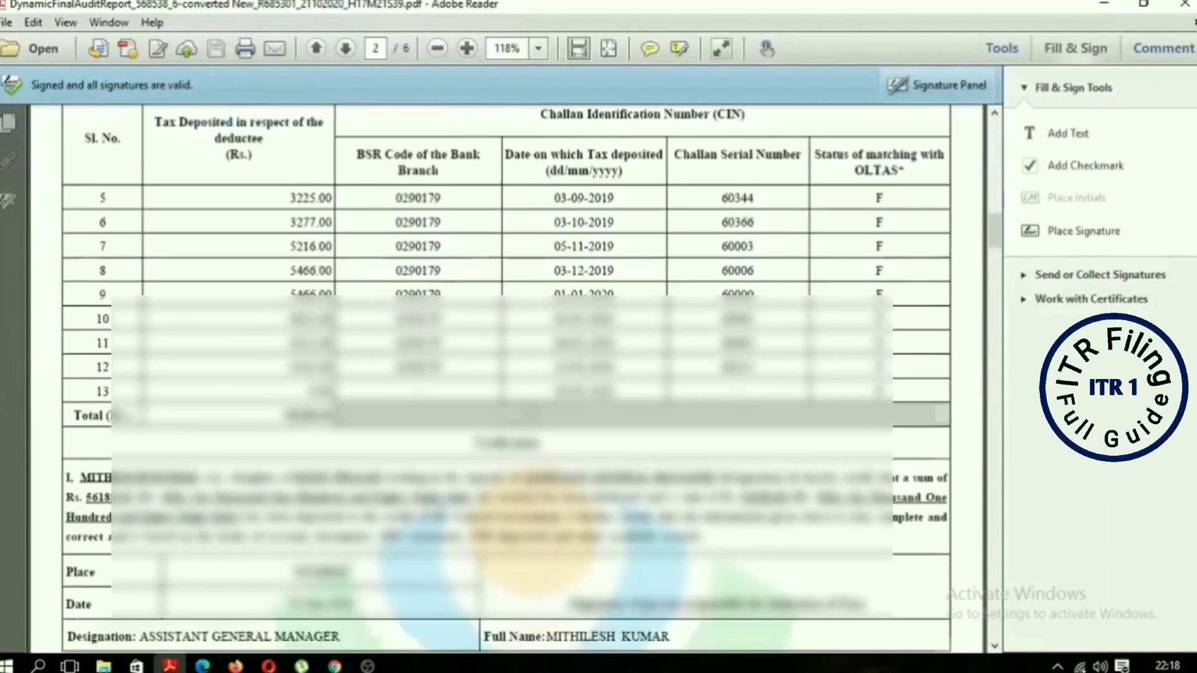
pyautogui.scroll(-15, 545, 372)
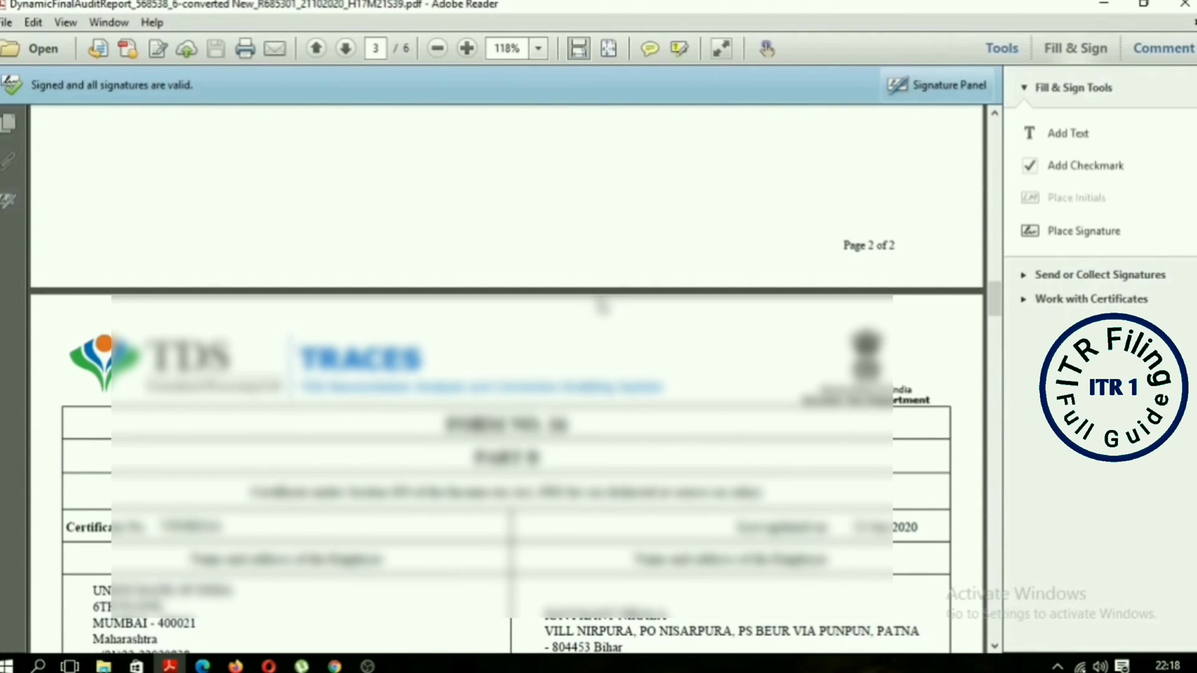
pyautogui.scroll(-5, 602, 305)
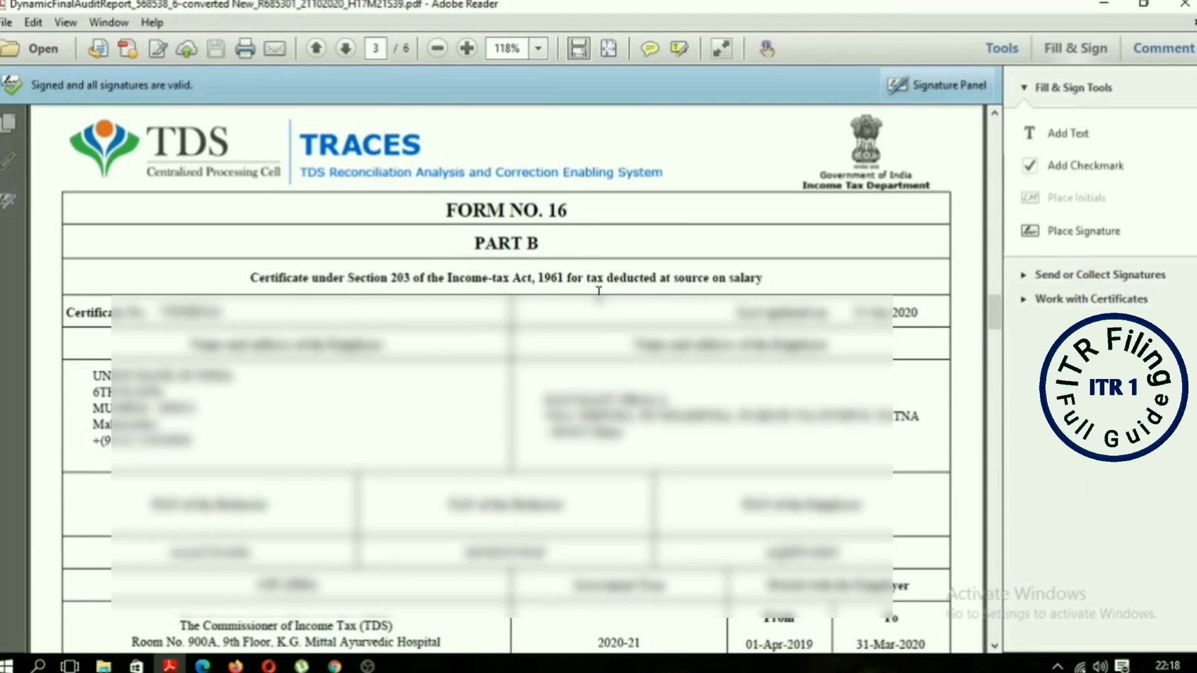
pyautogui.scroll(-10, 530, 374)
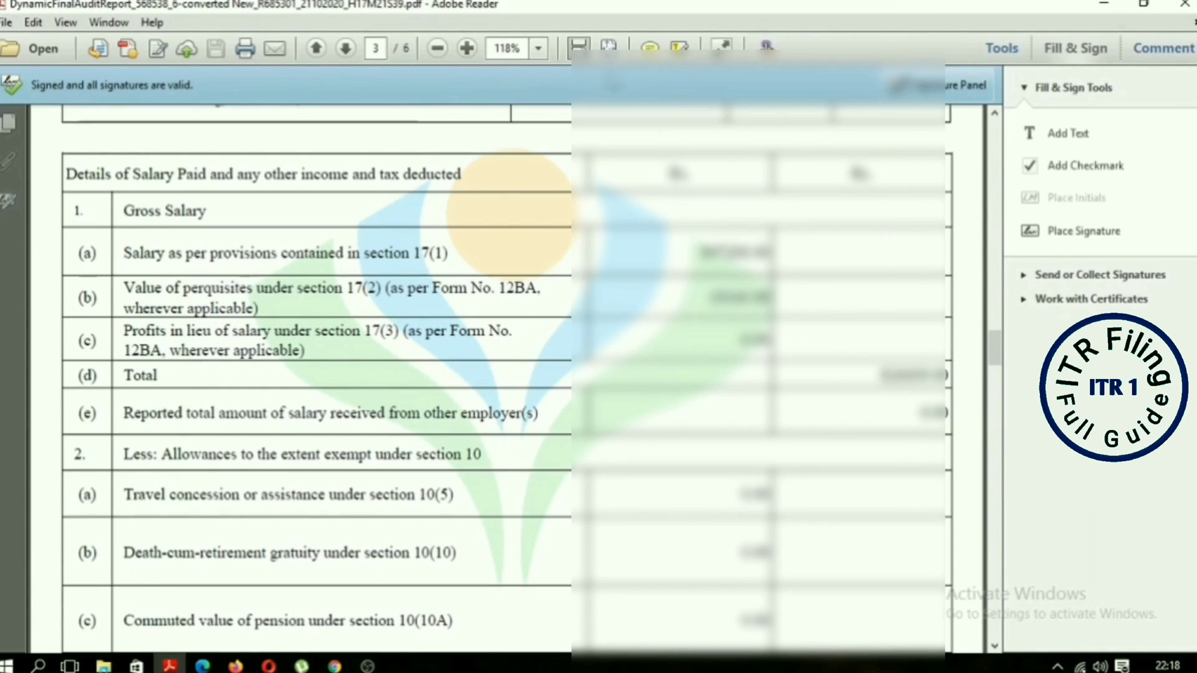
pyautogui.scroll(-9, 471, 402)
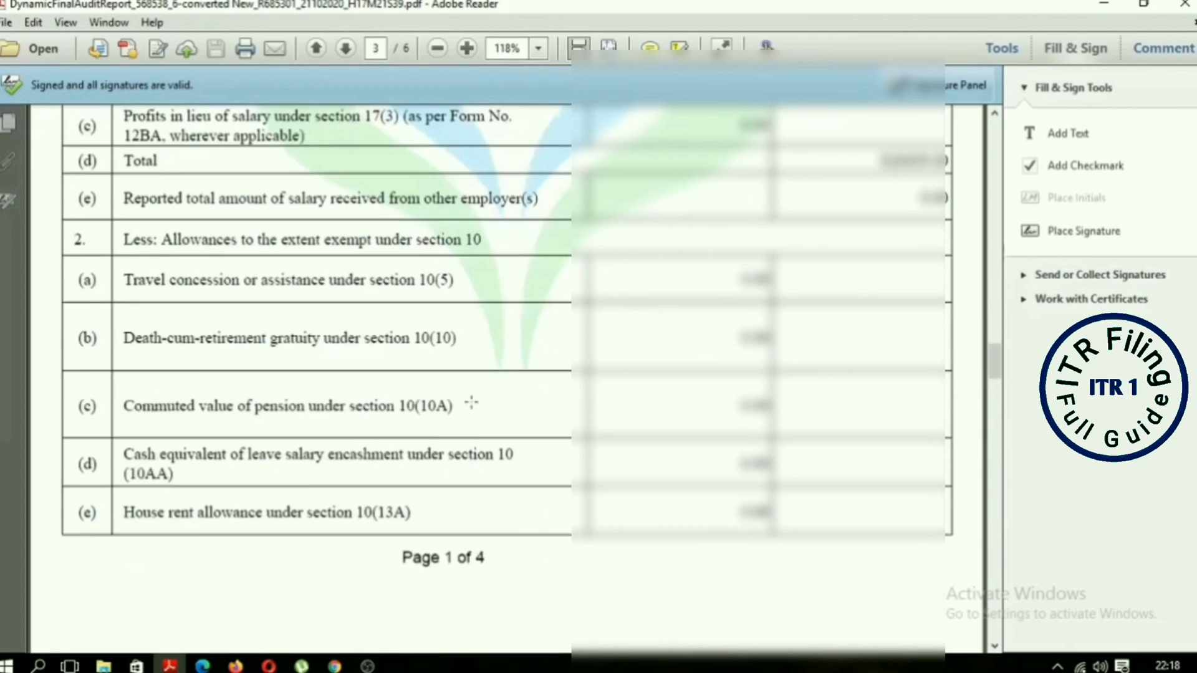
pyautogui.scroll(11, 472, 402)
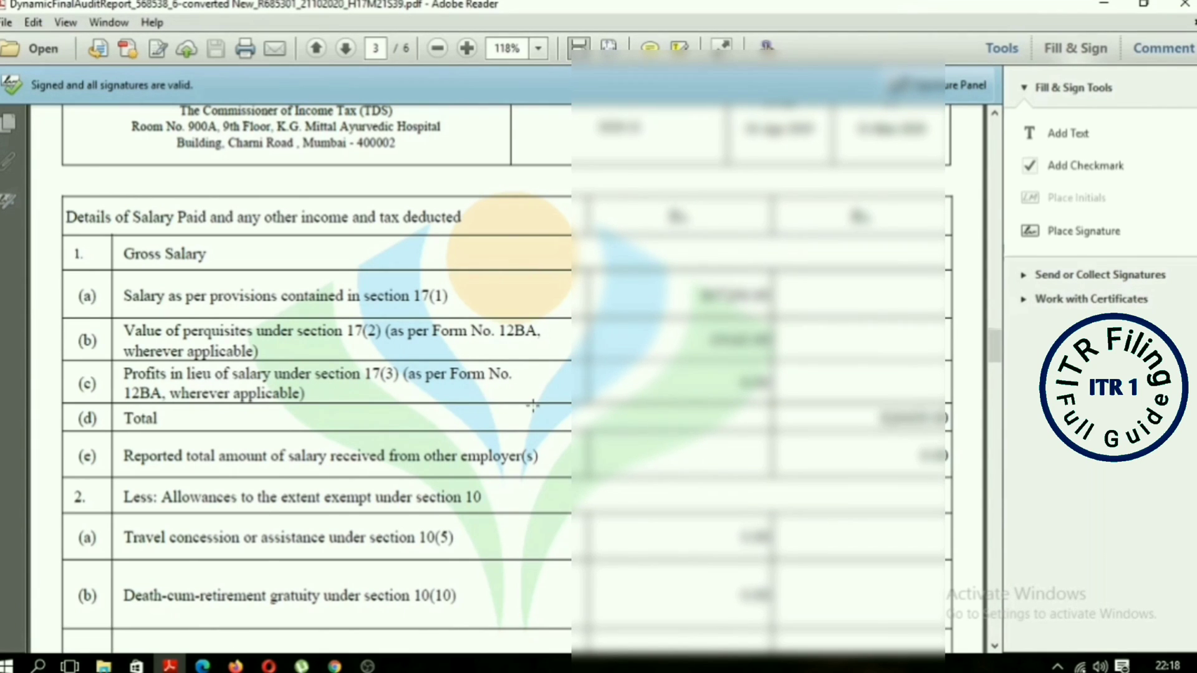
pyautogui.scroll(-15, 533, 405)
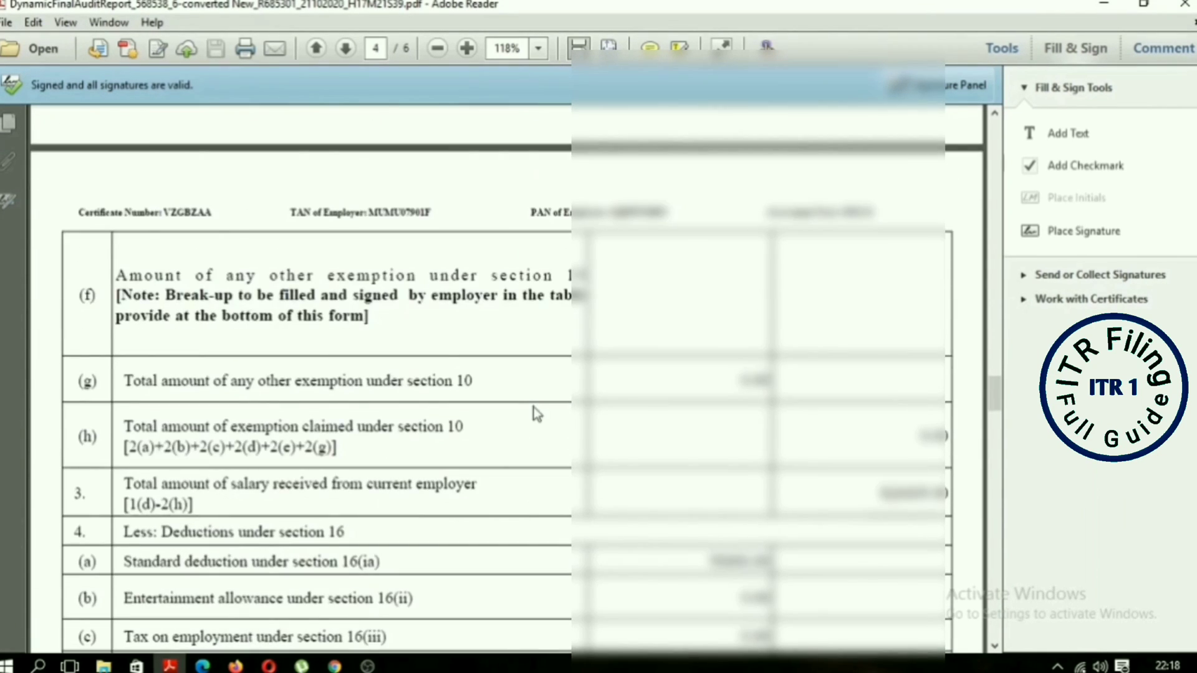
pyautogui.scroll(-6, 533, 406)
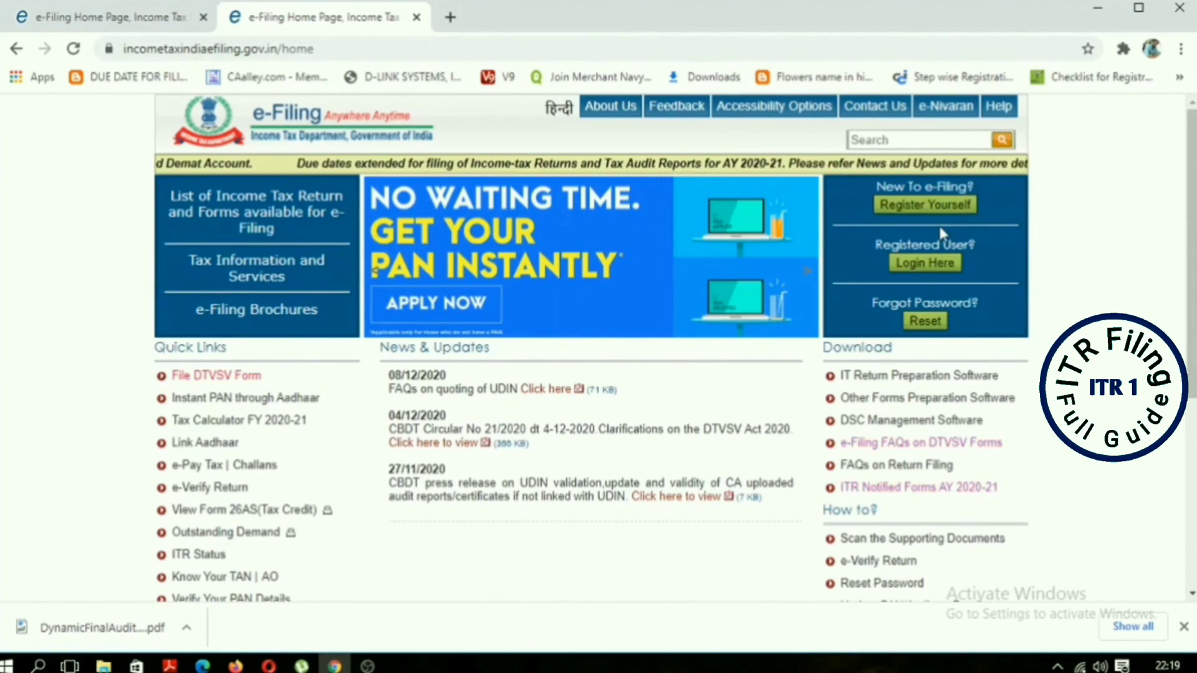
# Step: Log in to the e-Filing portal in the browser with the saved user ID and password, entering the captcha code
pyautogui.click(924, 262)
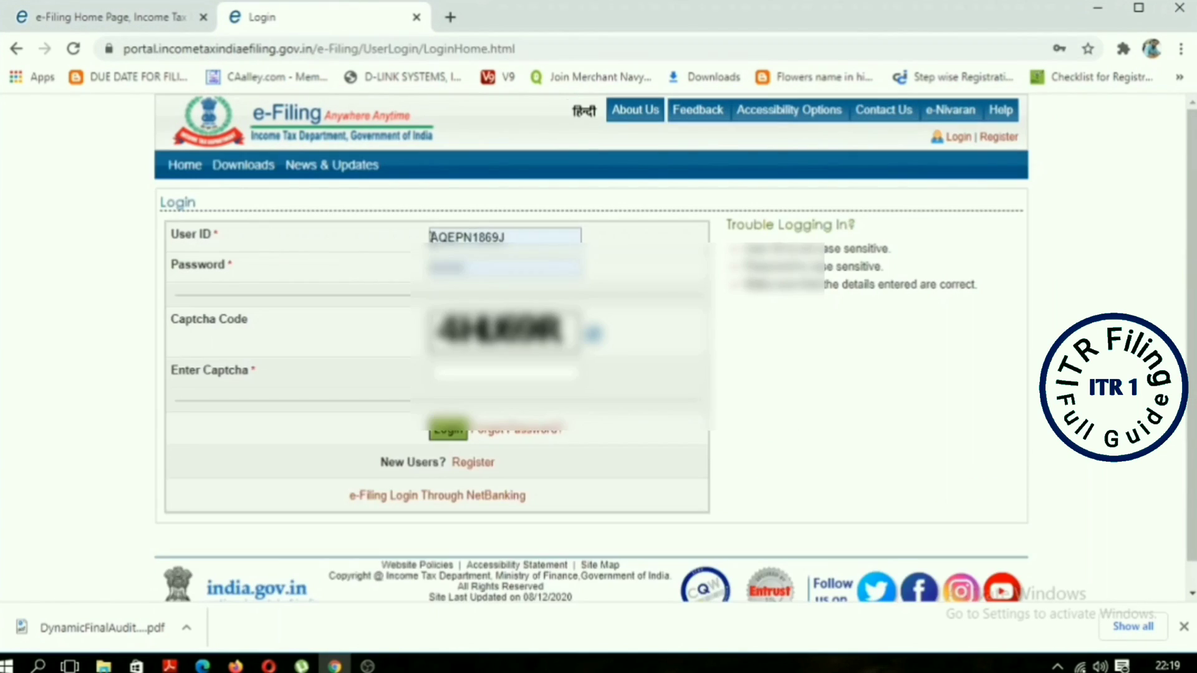
pyautogui.click(515, 236)
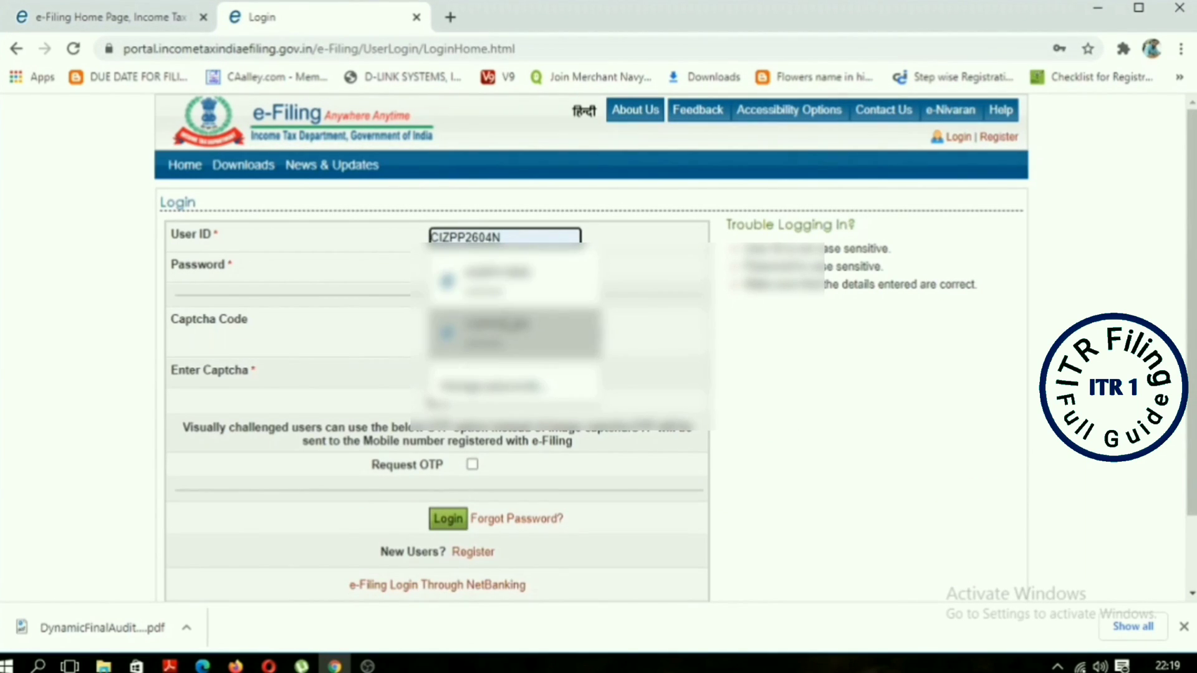
pyautogui.click(529, 274)
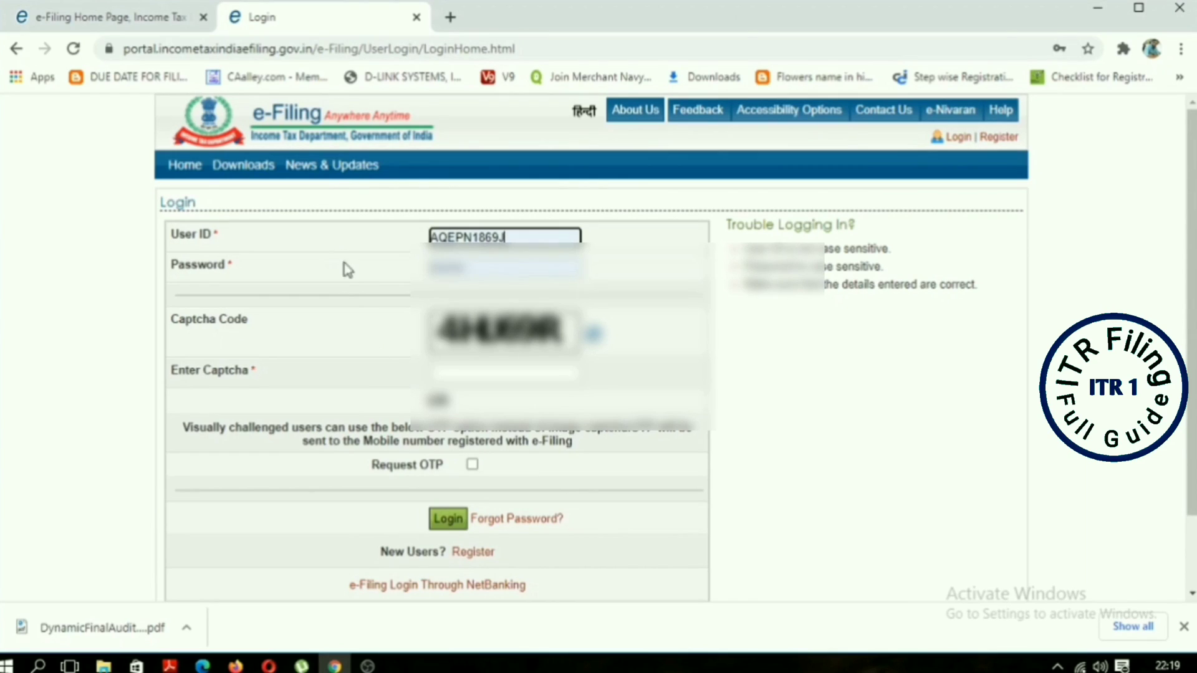
pyautogui.click(453, 369)
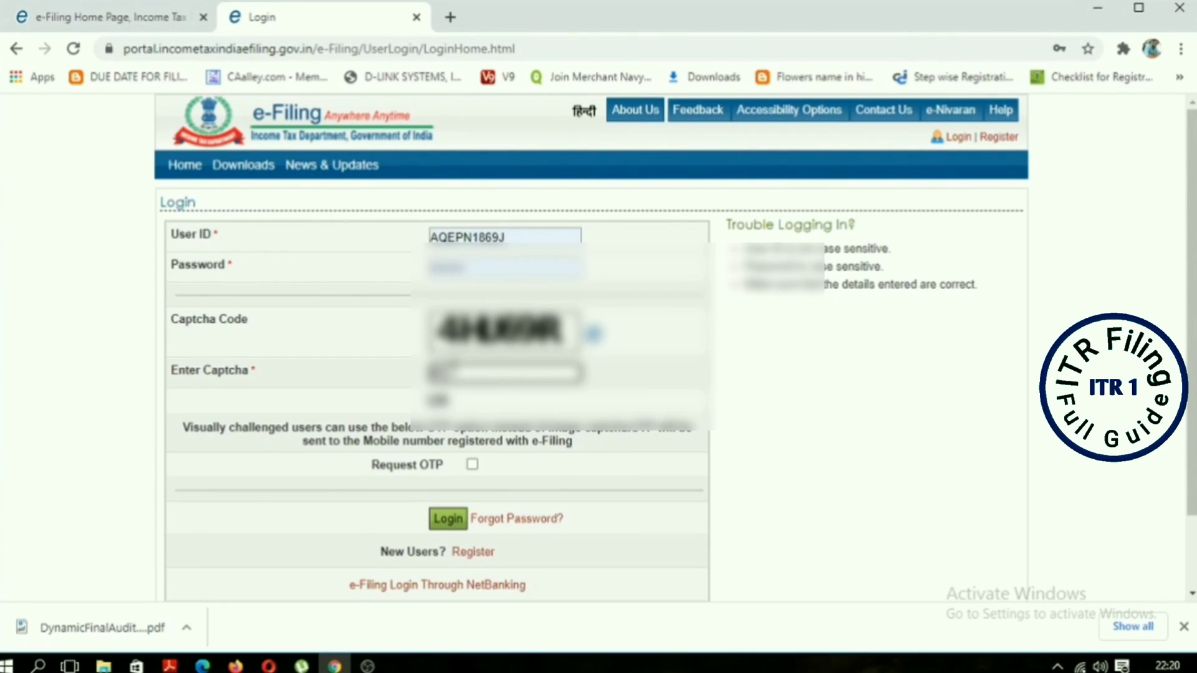
pyautogui.click(448, 519)
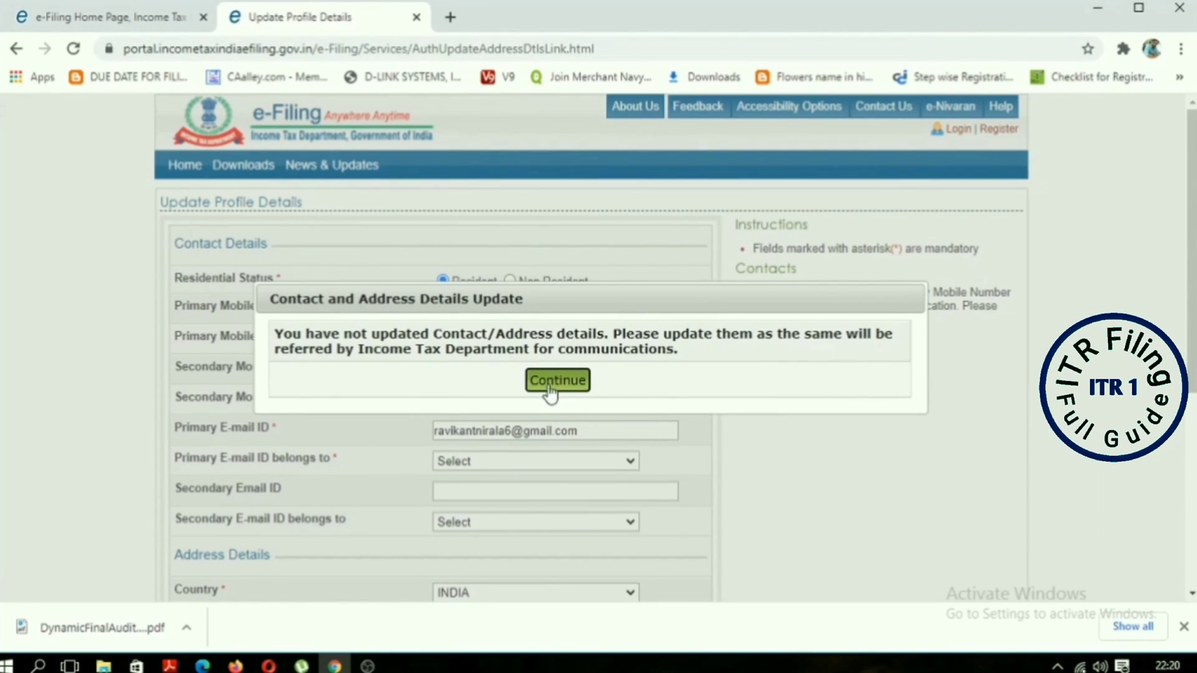
# Step: Skip the contact and address details update and open the Filing of Income Tax Return page
pyautogui.click(557, 381)
pyautogui.scroll(-5, 549, 387)
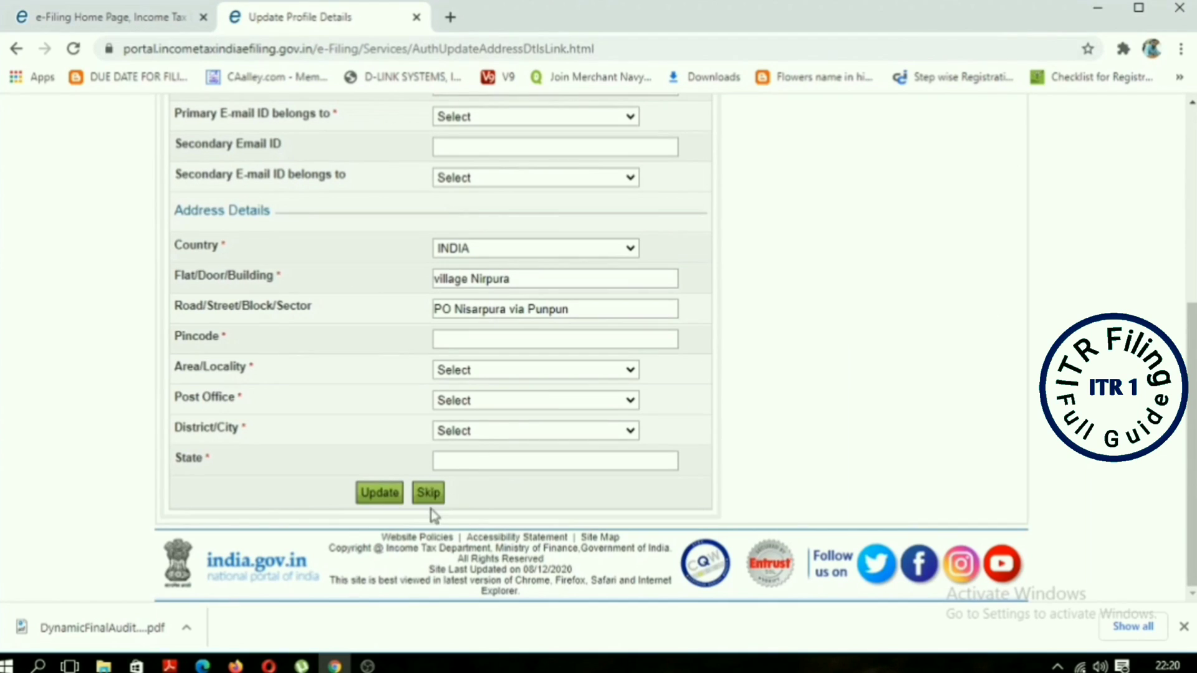
pyautogui.click(428, 492)
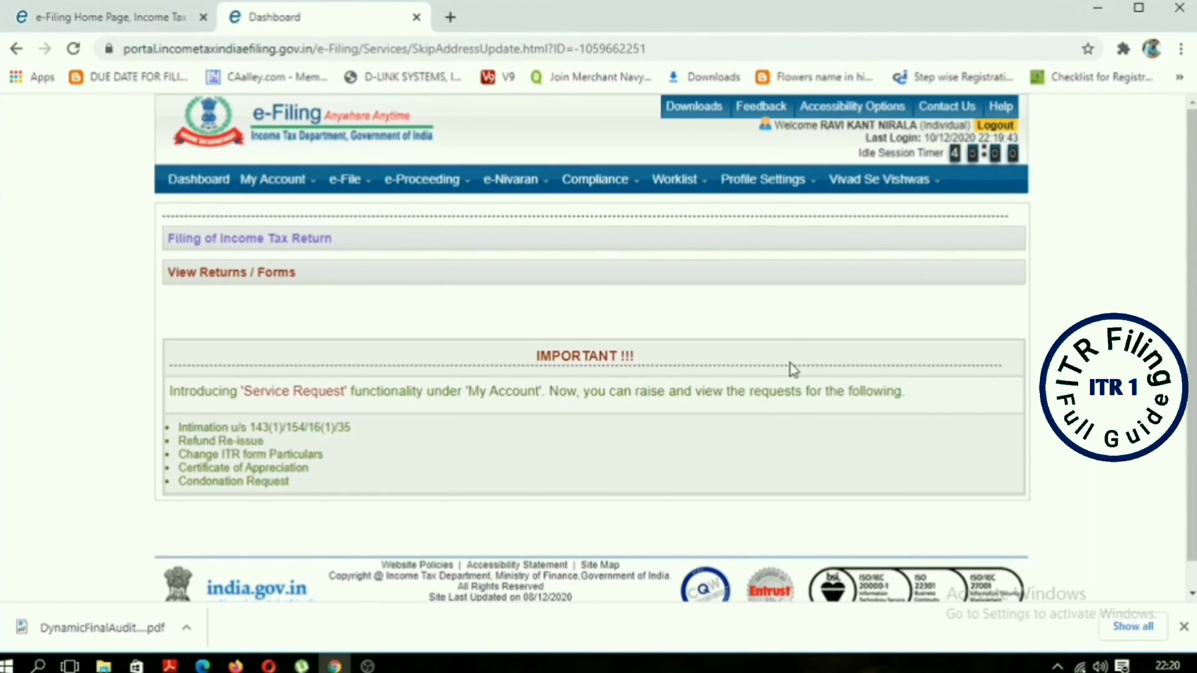
pyautogui.click(246, 243)
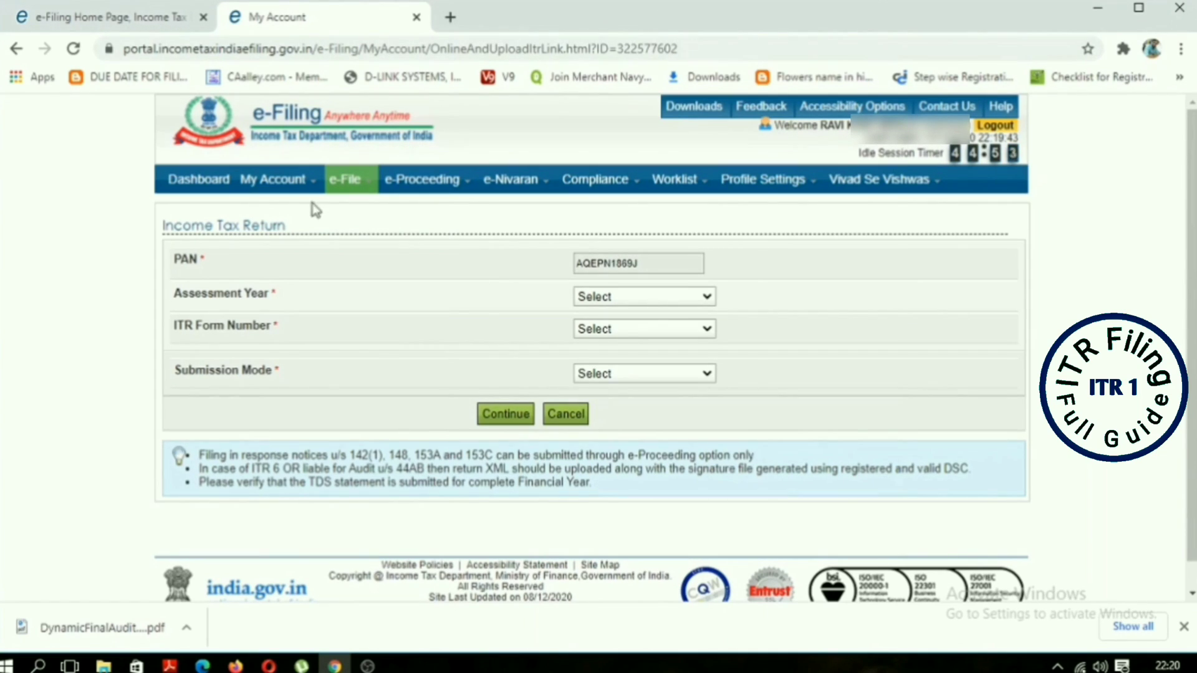
# Step: Open View Form 26AS (Tax Credit) and confirm the redirect to the TDS-CPC website
pyautogui.moveTo(302, 194)
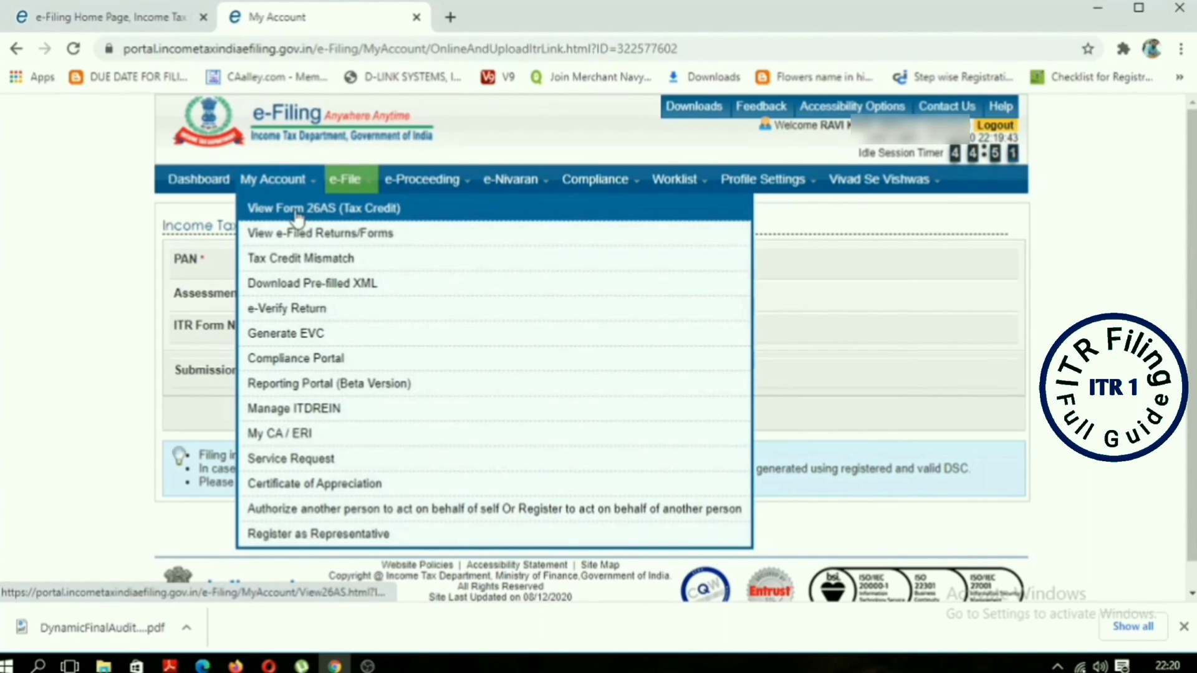
pyautogui.click(296, 212)
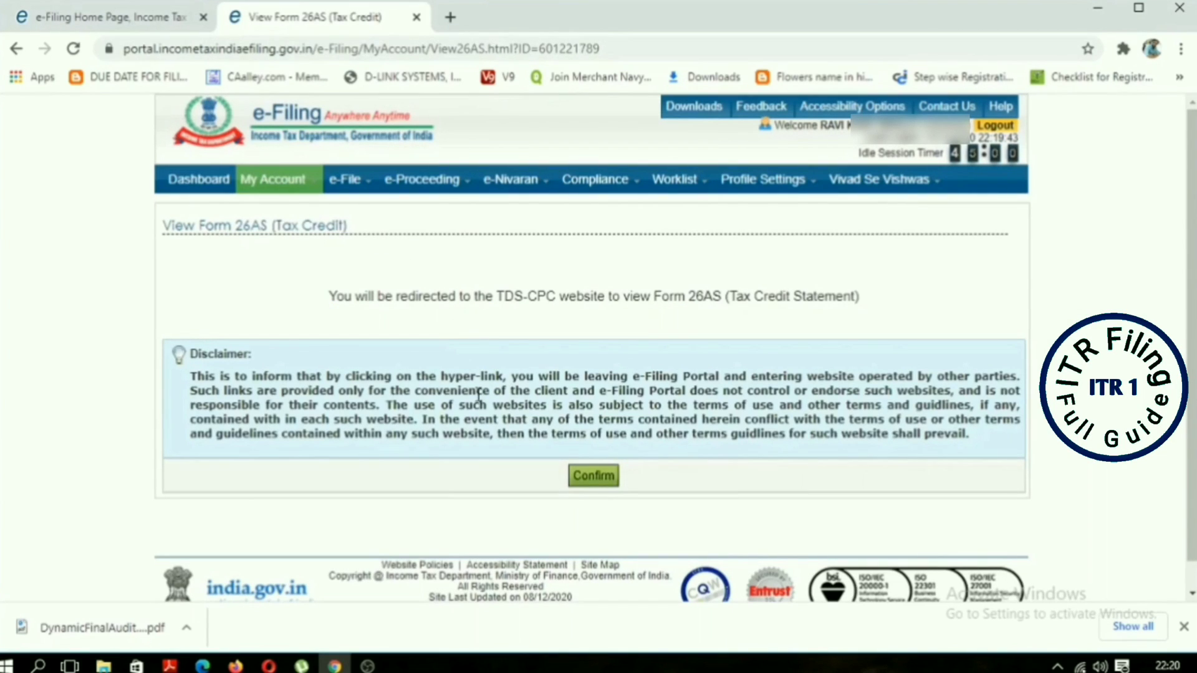
pyautogui.click(596, 476)
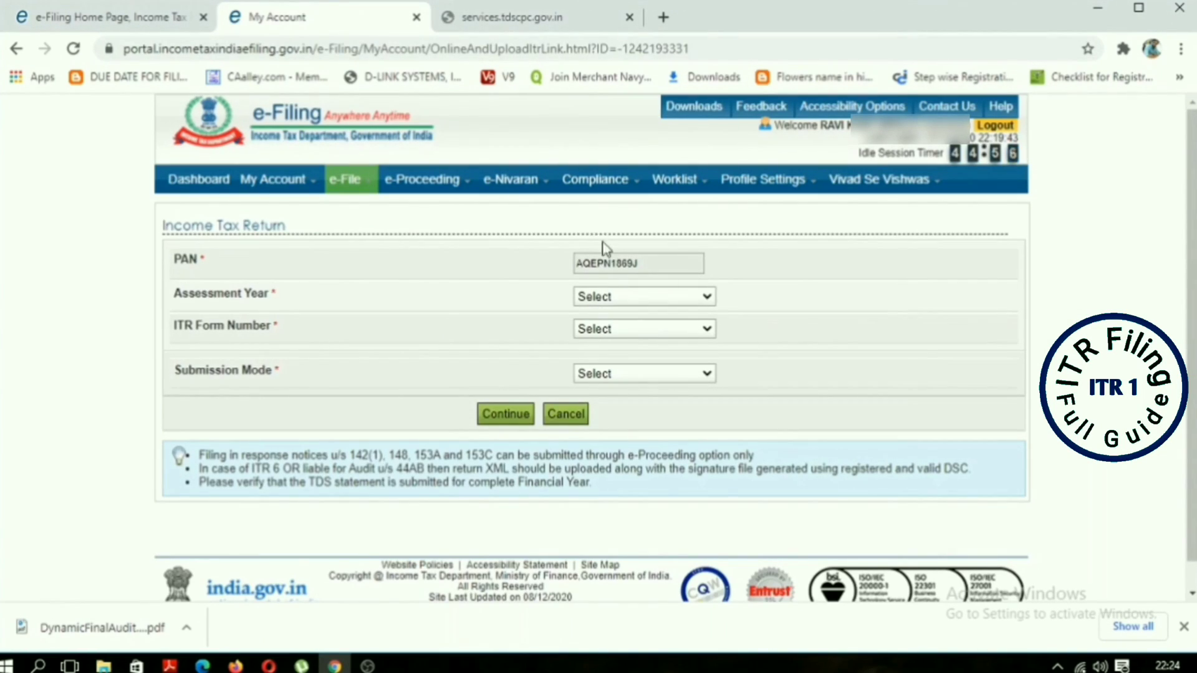
# Step: On the Income Tax Return page, set assessment year 2020-21, form ITR-1, filing type Original/Revised Return and submission mode Prepare and Submit Online
pyautogui.click(636, 299)
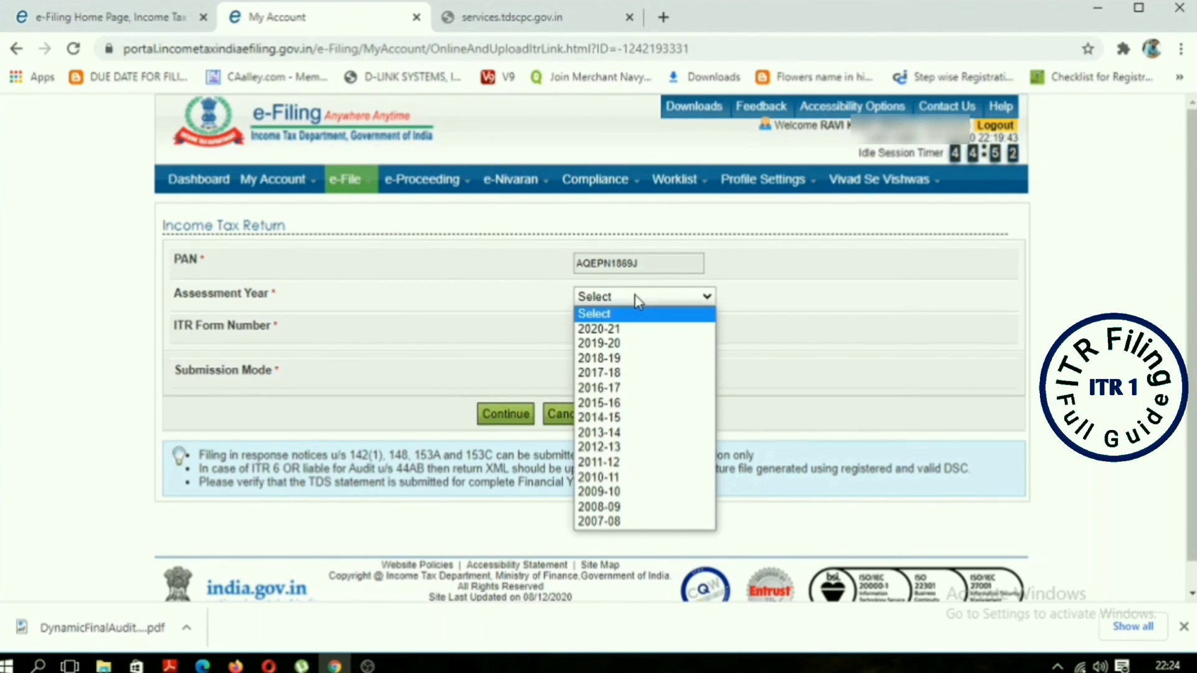
pyautogui.click(605, 334)
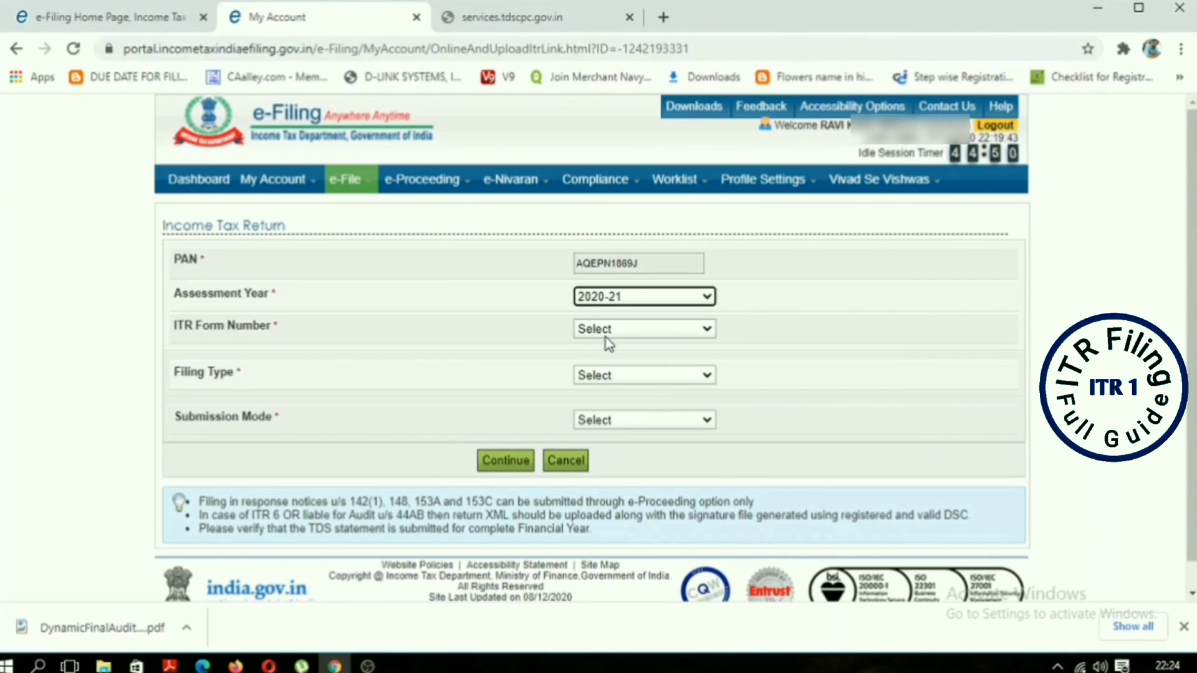
pyautogui.click(621, 330)
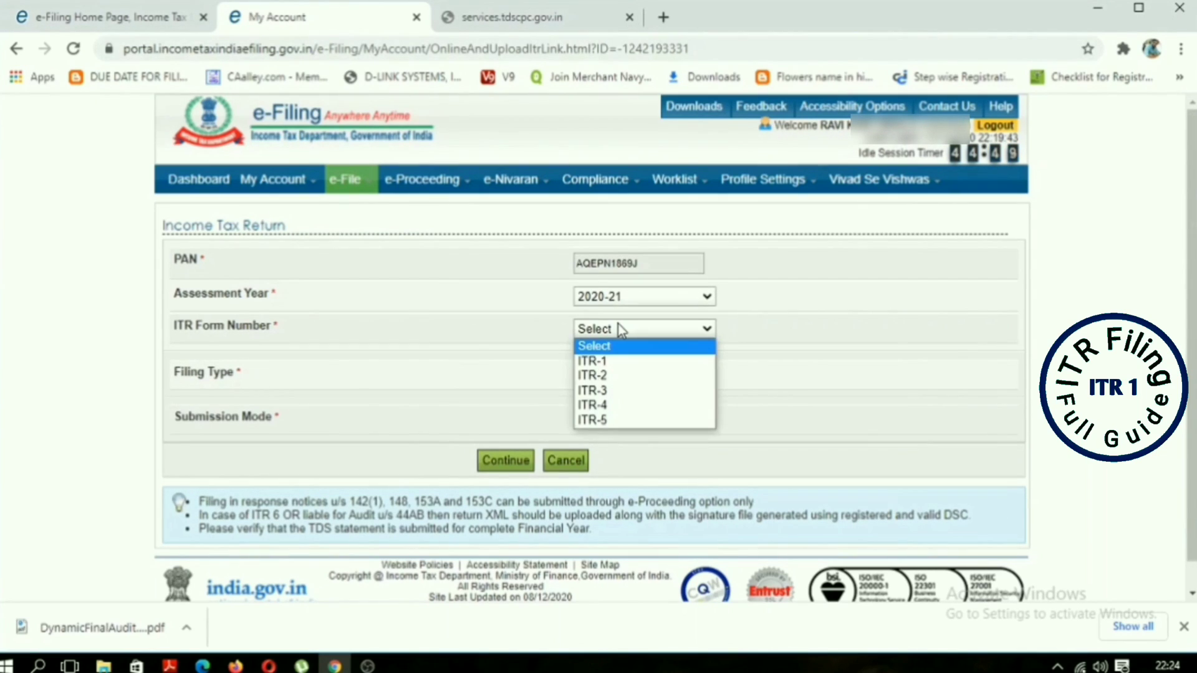
pyautogui.click(604, 362)
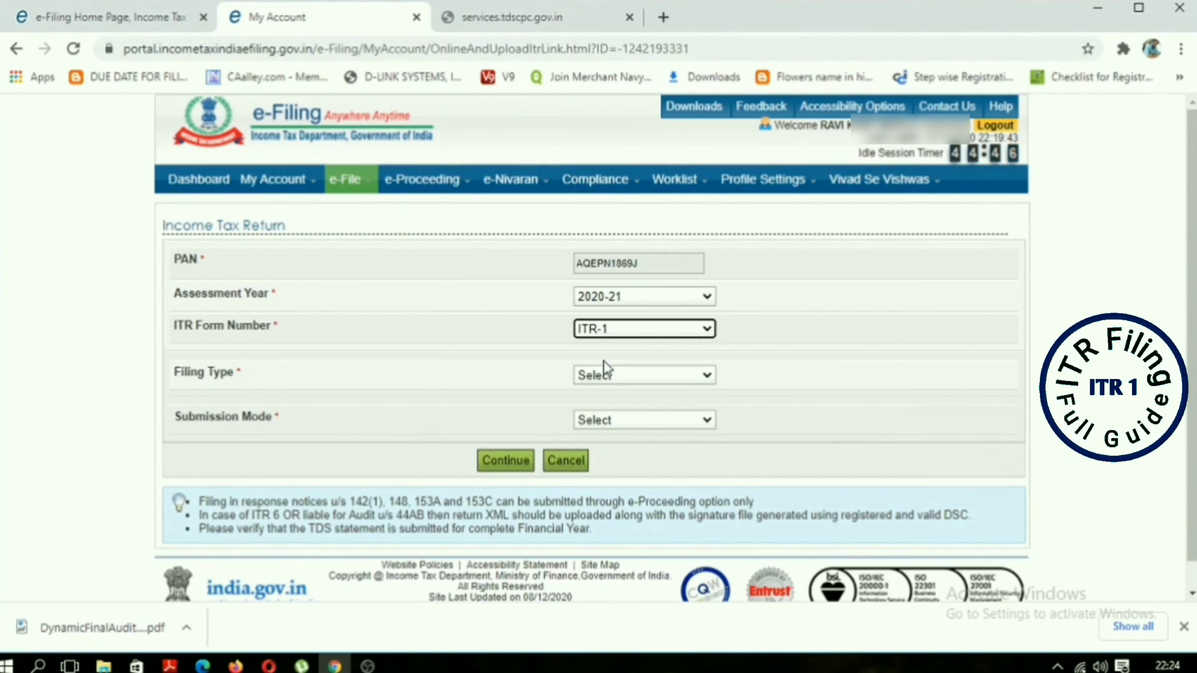
pyautogui.click(603, 375)
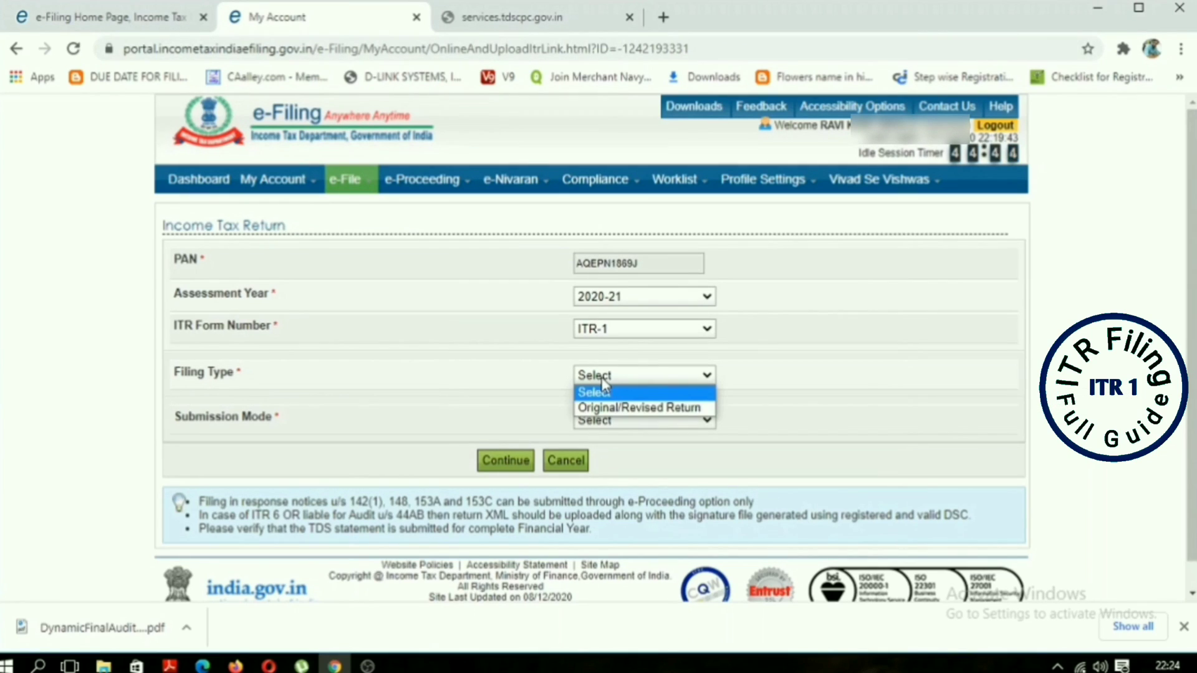
pyautogui.click(610, 409)
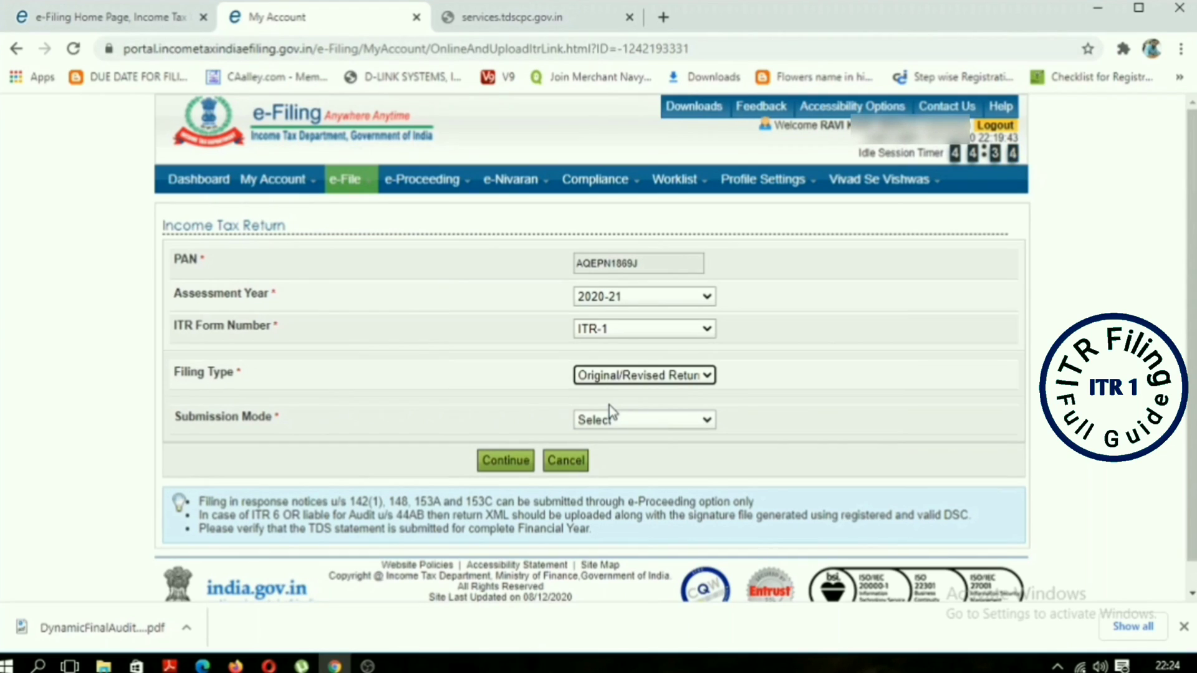
pyautogui.click(614, 419)
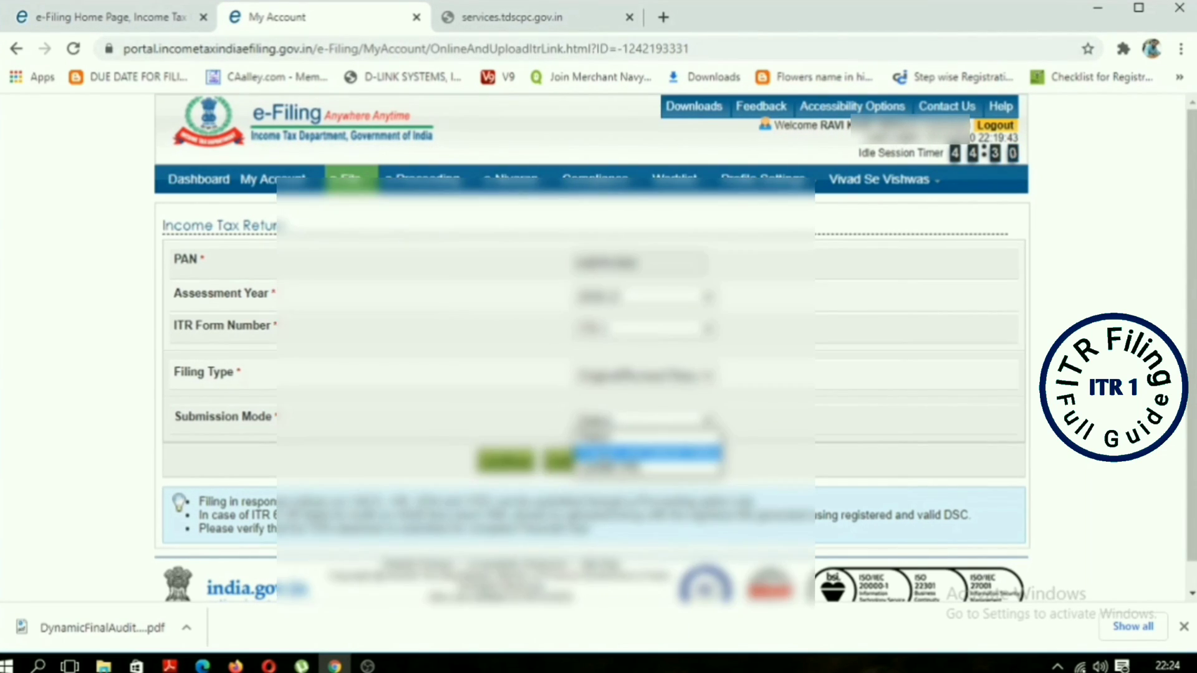
pyautogui.click(604, 453)
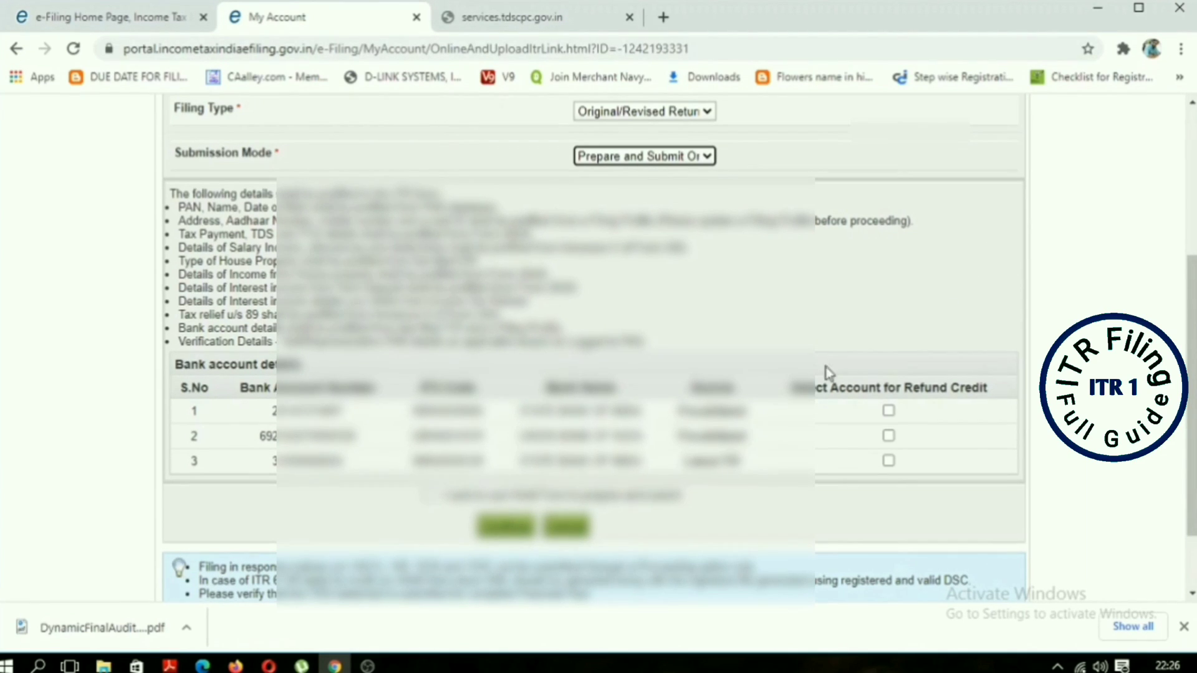
# Step: Select the second listed bank account for refund credit and continue with the return
pyautogui.click(888, 438)
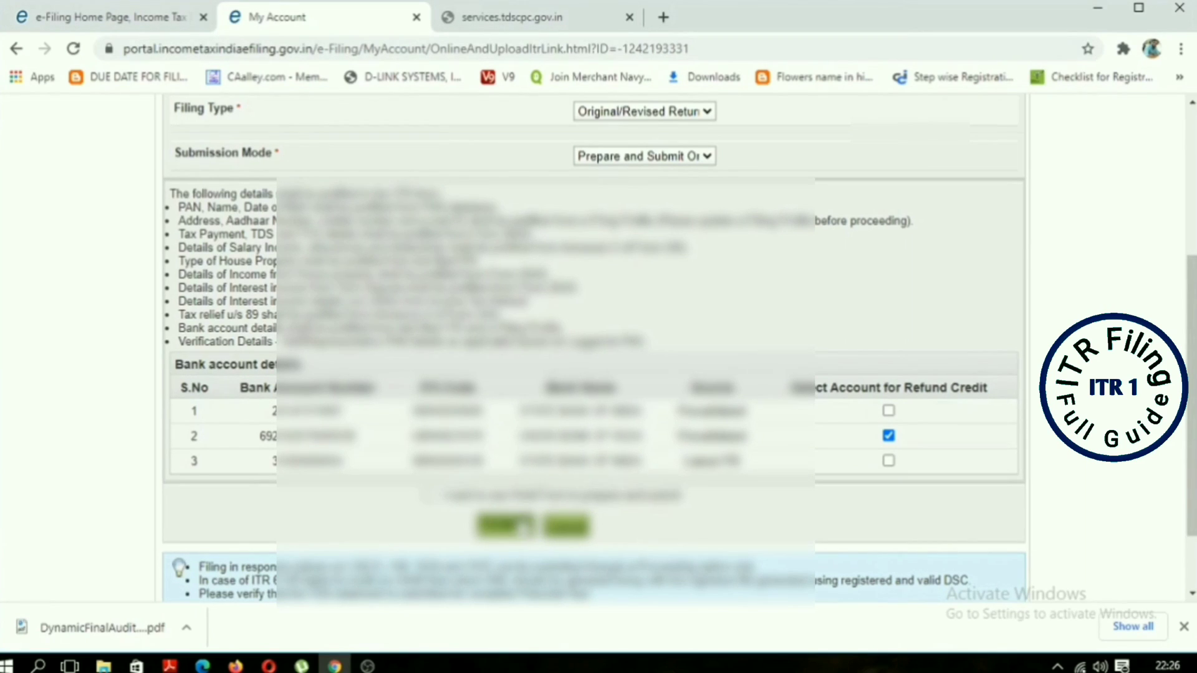
pyautogui.scroll(-2, 441, 535)
pyautogui.scroll(2, 442, 535)
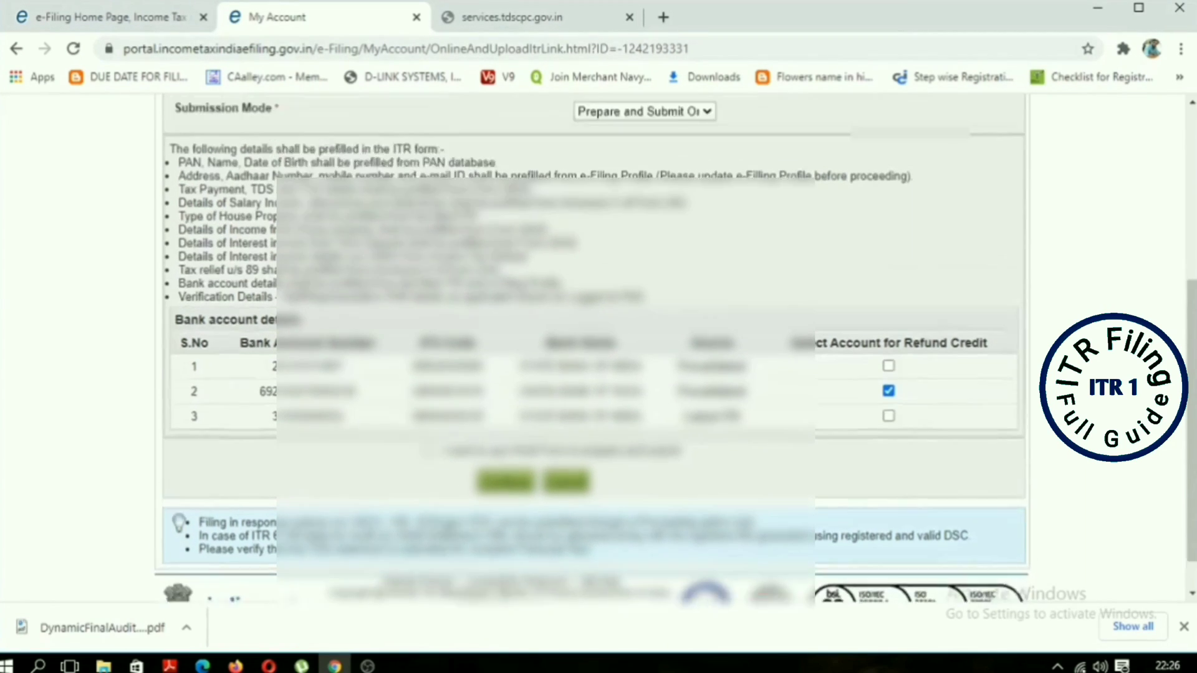
pyautogui.click(505, 527)
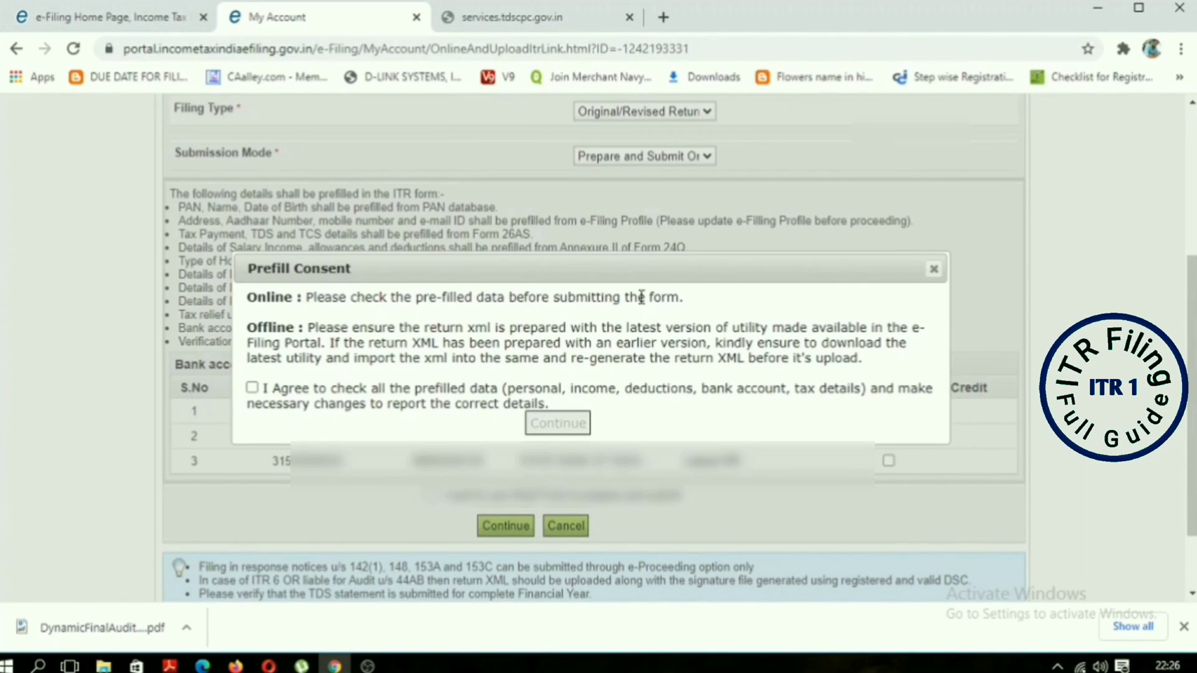
# Step: Agree to check all the prefilled data in the Prefill Consent and continue to the ITR-1 form's general instructions
pyautogui.click(251, 387)
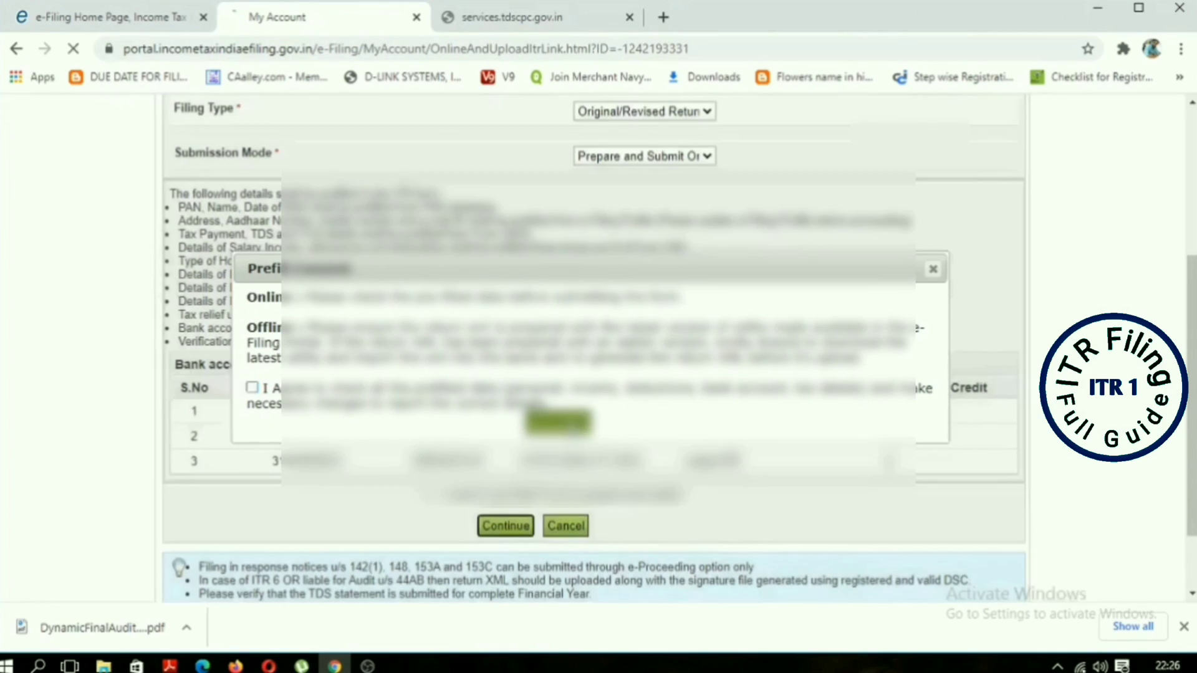
pyautogui.click(558, 422)
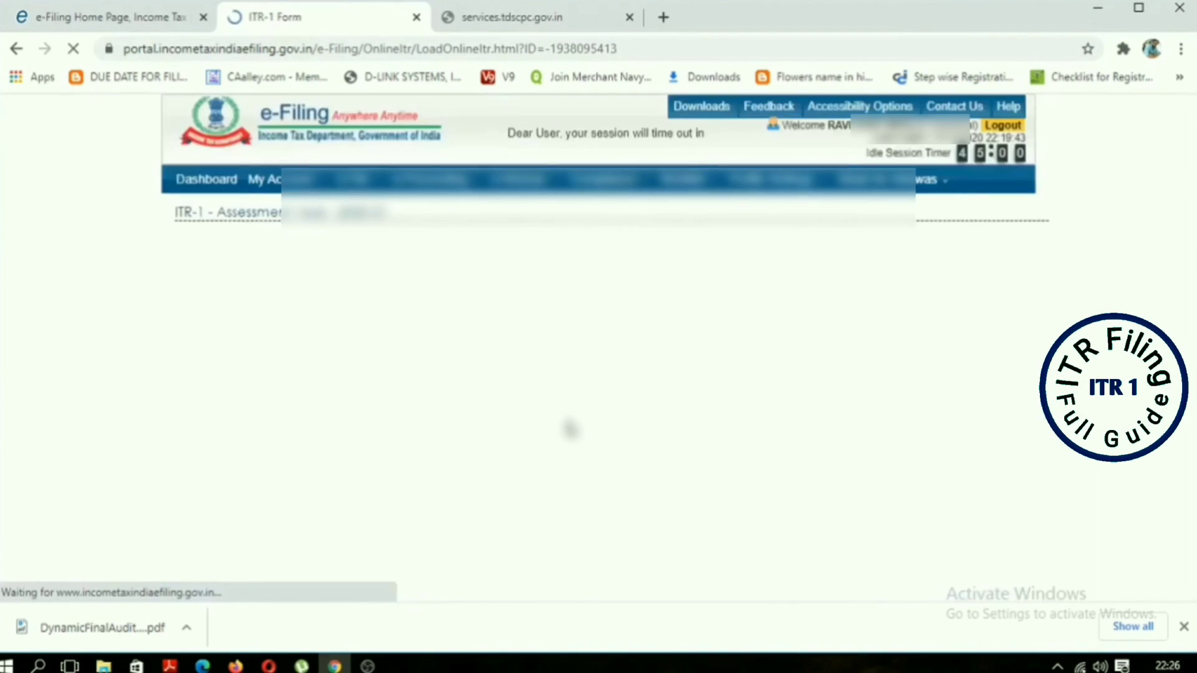
pyautogui.scroll(-7, 569, 429)
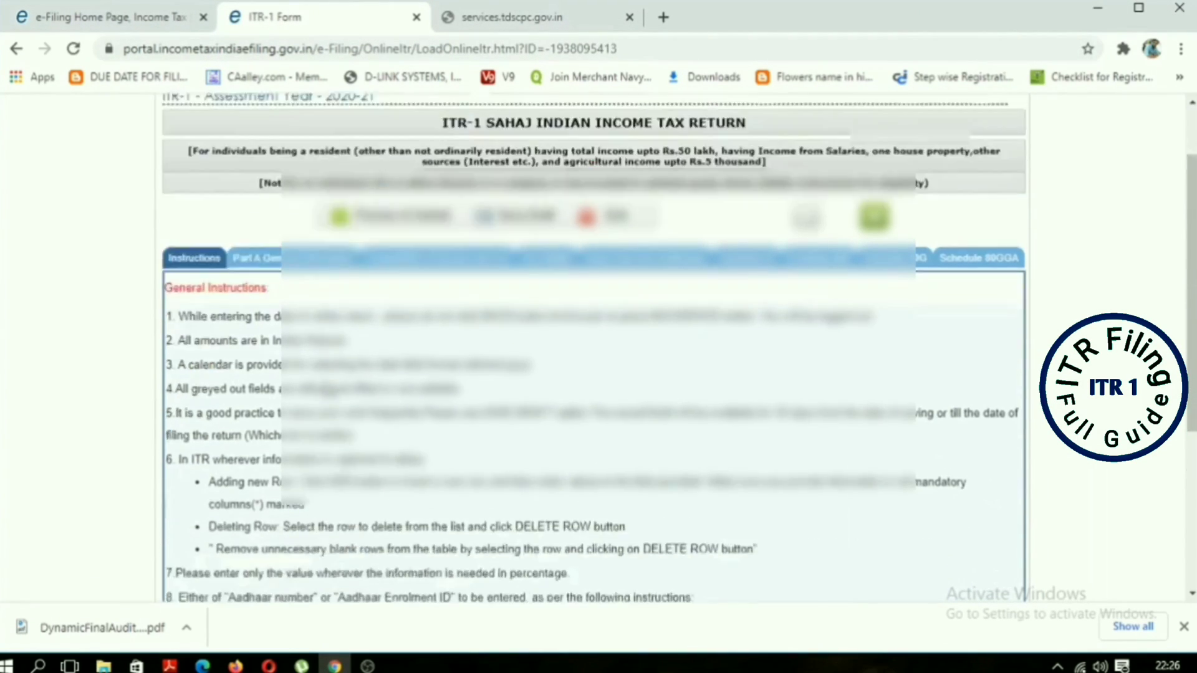
# Step: Read through the general instructions of the ITR-1 form
pyautogui.scroll(7, 449, 322)
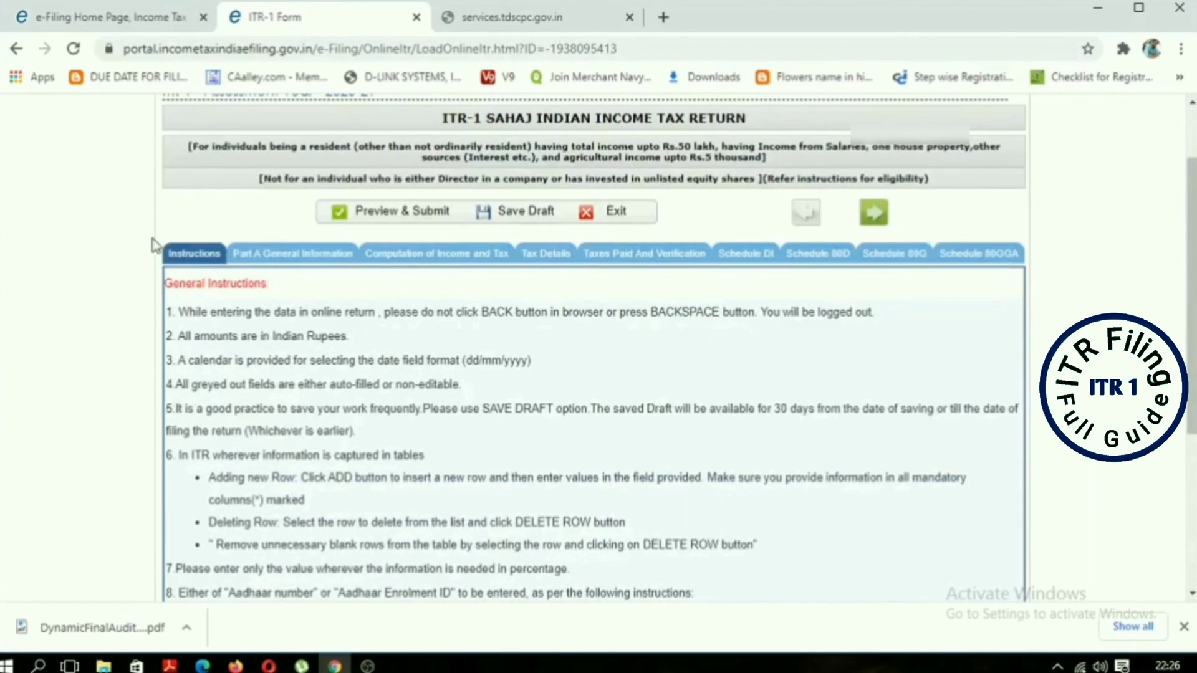
pyautogui.scroll(-2, 218, 359)
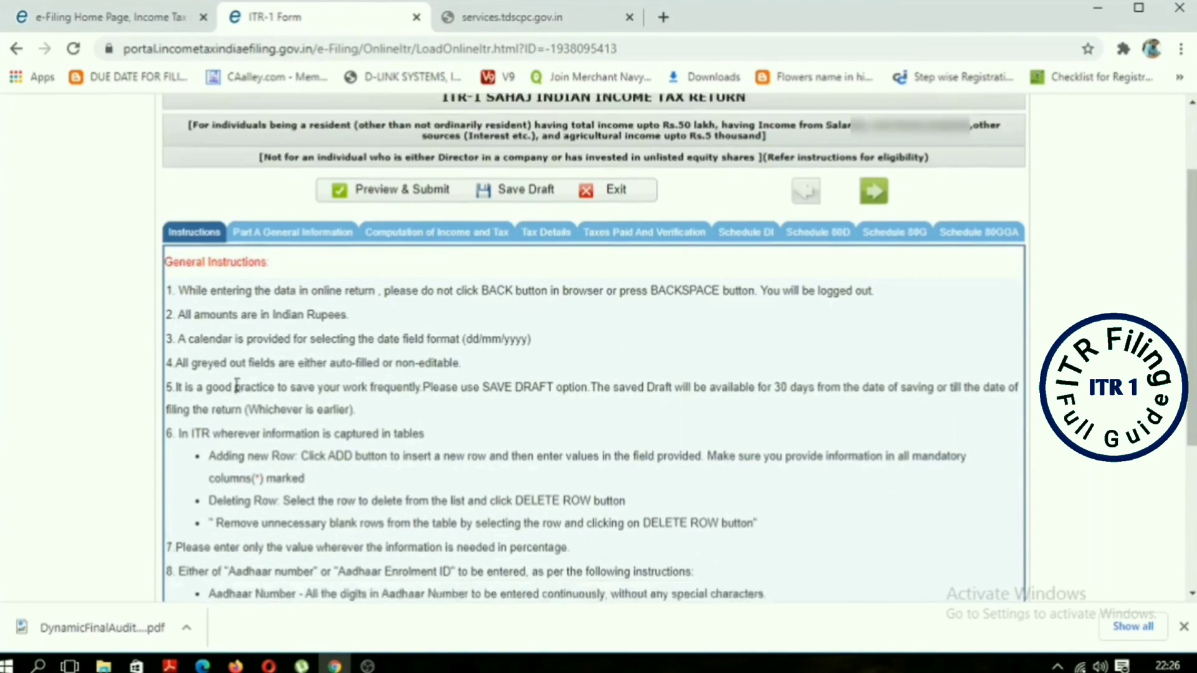
pyautogui.scroll(-4, 448, 416)
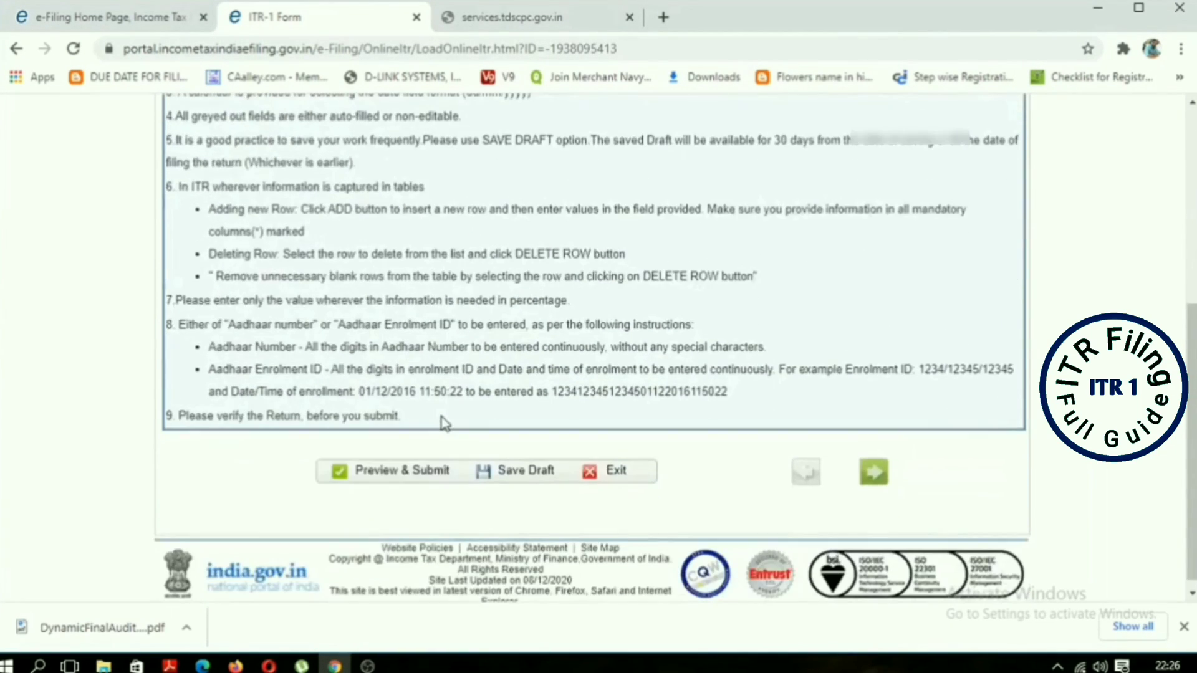
pyautogui.scroll(8, 384, 371)
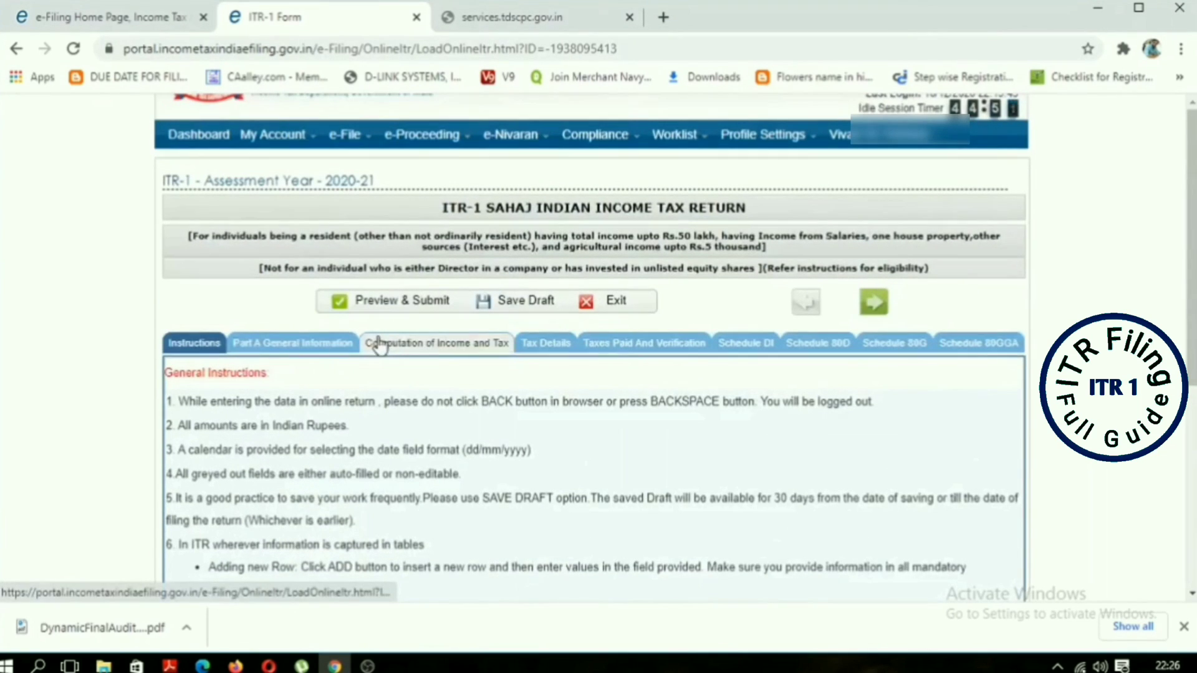
# Step: In Part A General Information, review the personal and address details and set the nature of employment to Public Sector Undertaking
pyautogui.click(303, 347)
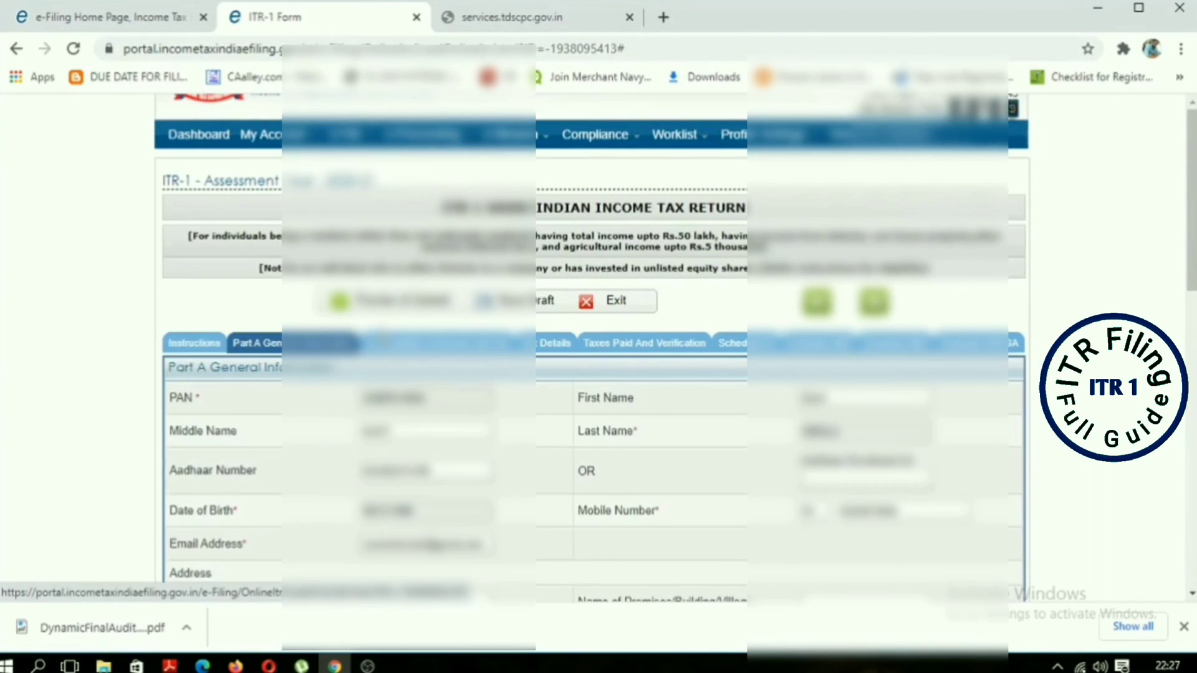
pyautogui.scroll(-3, 449, 281)
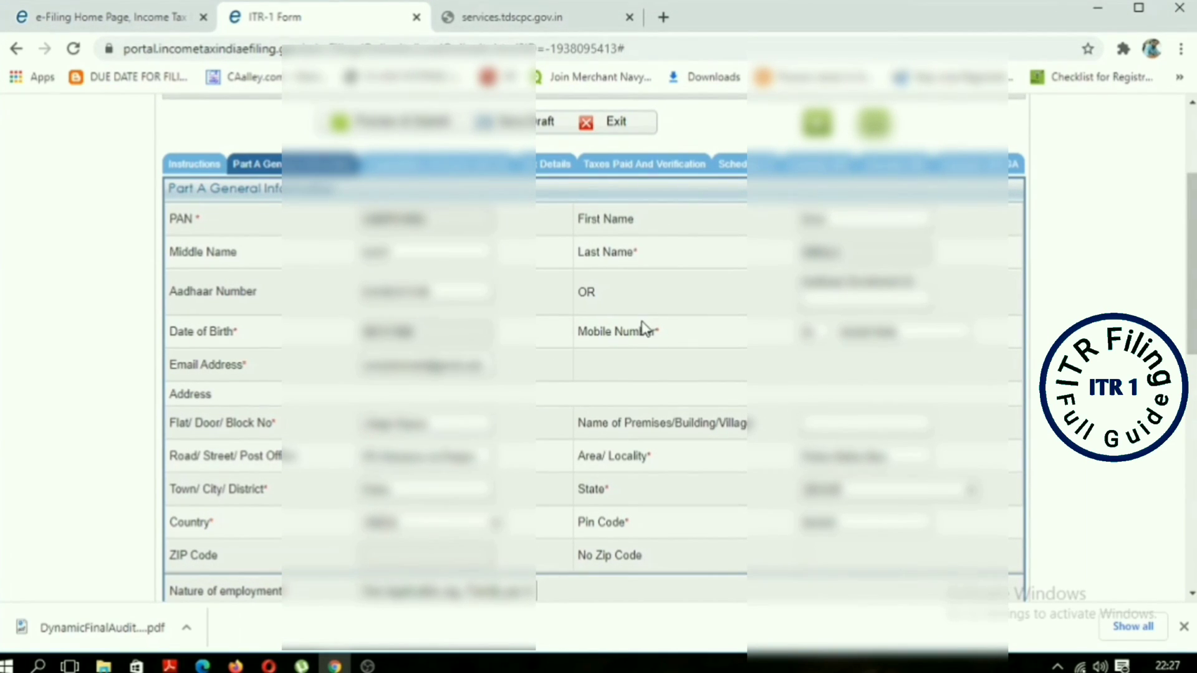
pyautogui.scroll(-2, 644, 327)
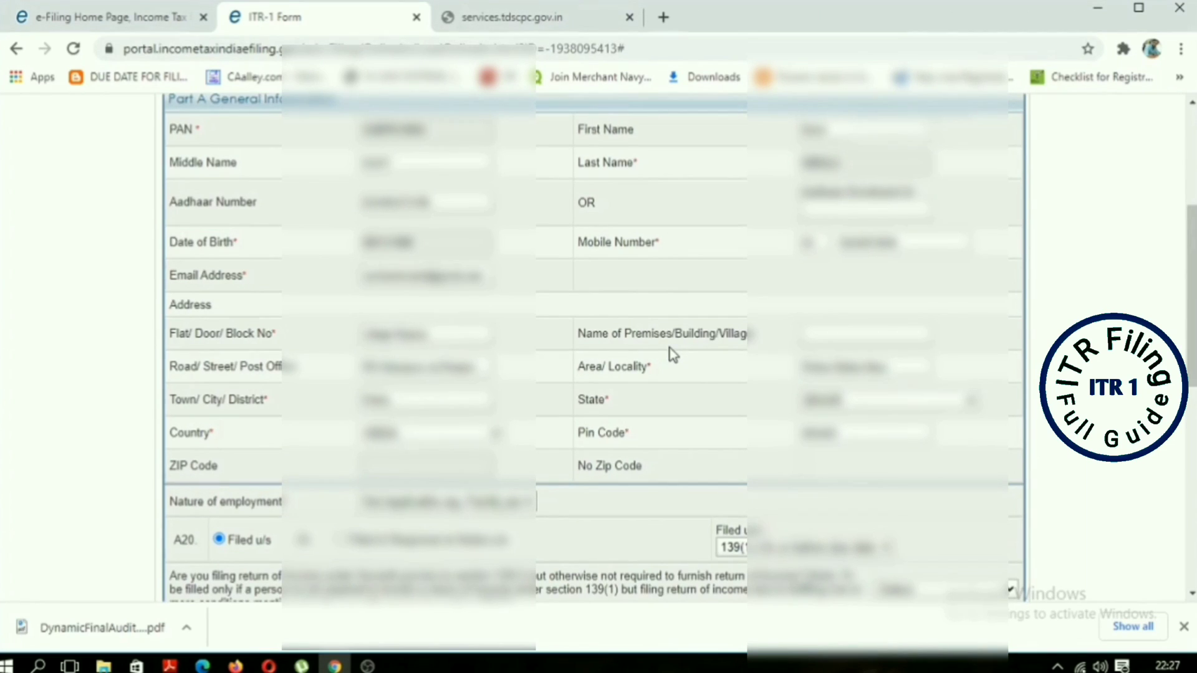
pyautogui.scroll(-2, 670, 349)
pyautogui.scroll(-1, 663, 355)
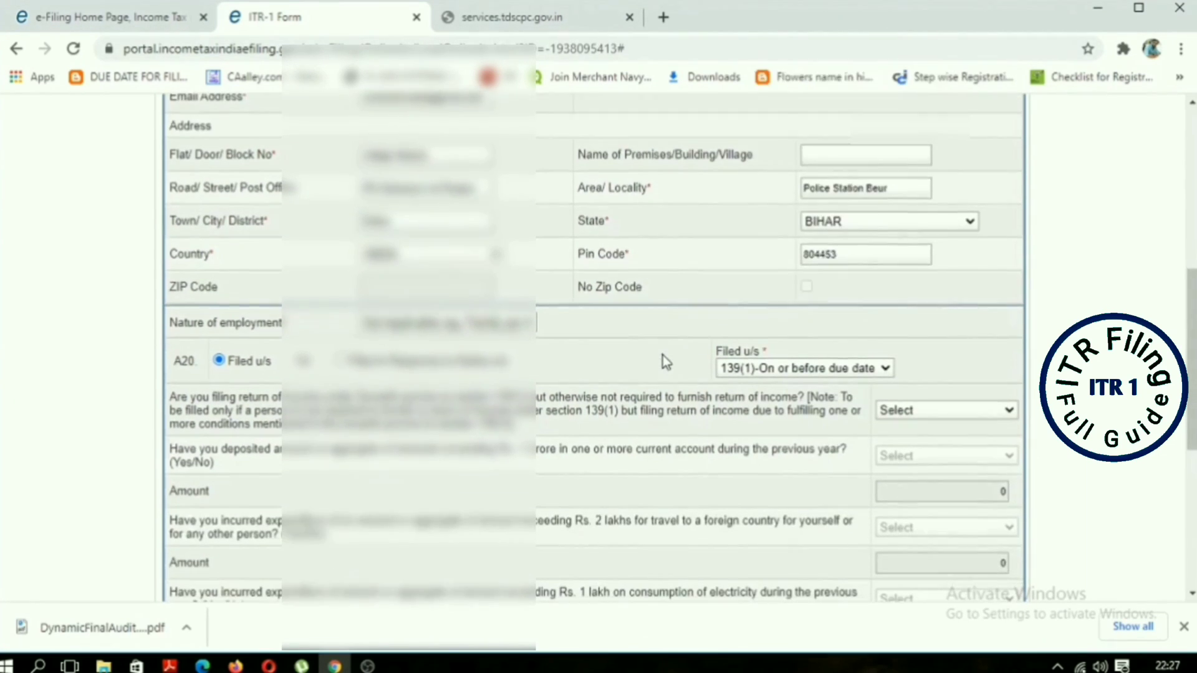
pyautogui.click(484, 330)
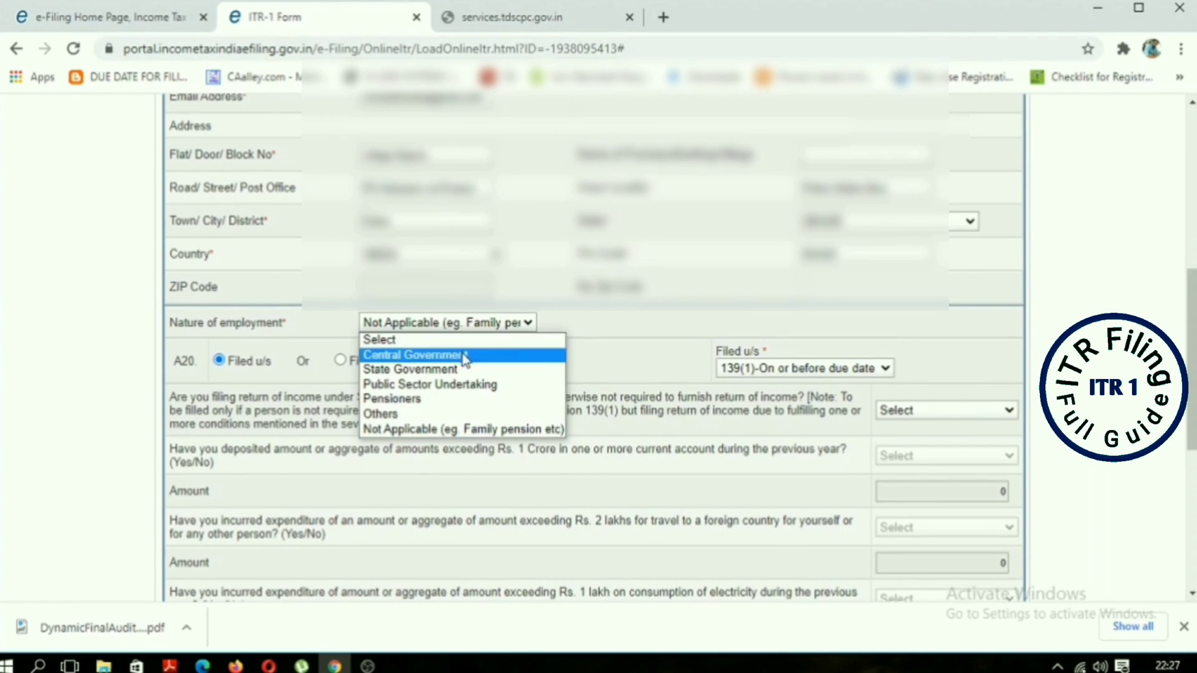
pyautogui.click(444, 384)
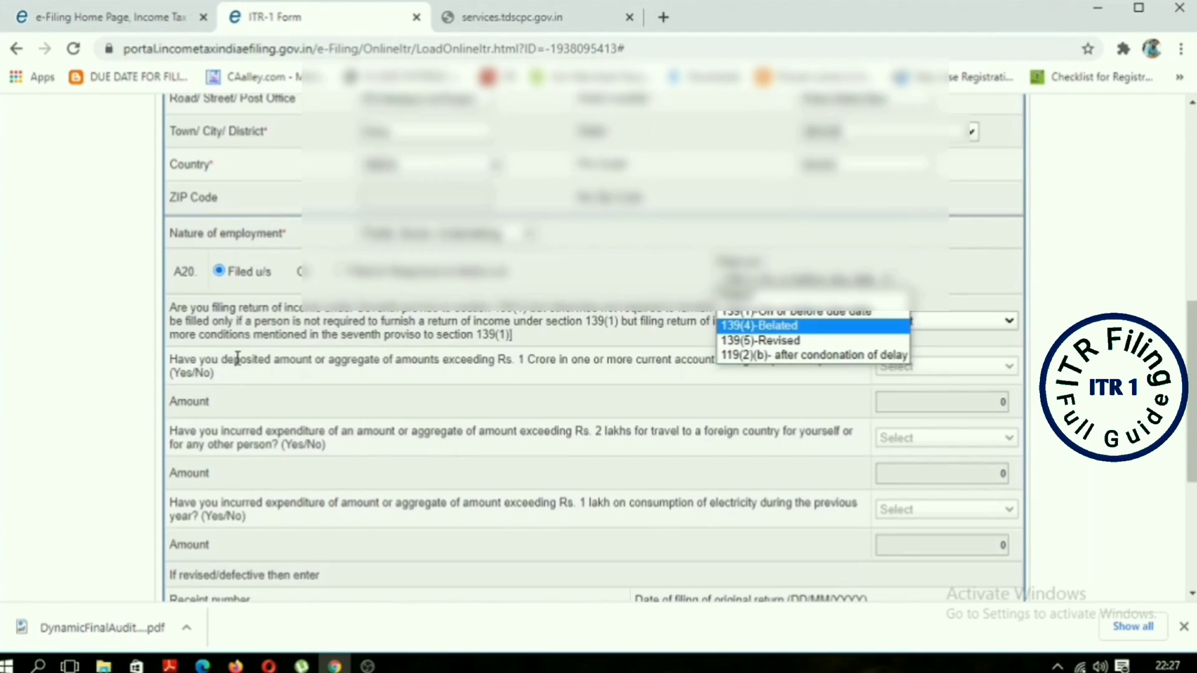
# Step: In A20, choose Filed u/s with section 139(1)-On or before due date
pyautogui.click(224, 276)
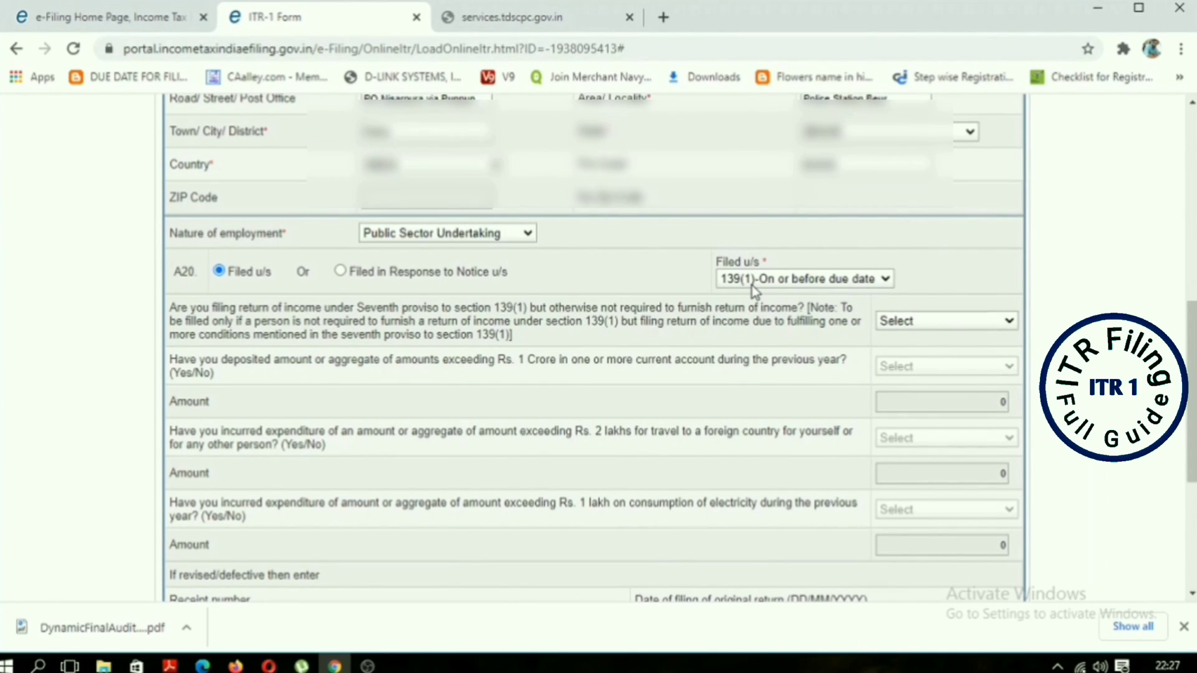
pyautogui.click(754, 280)
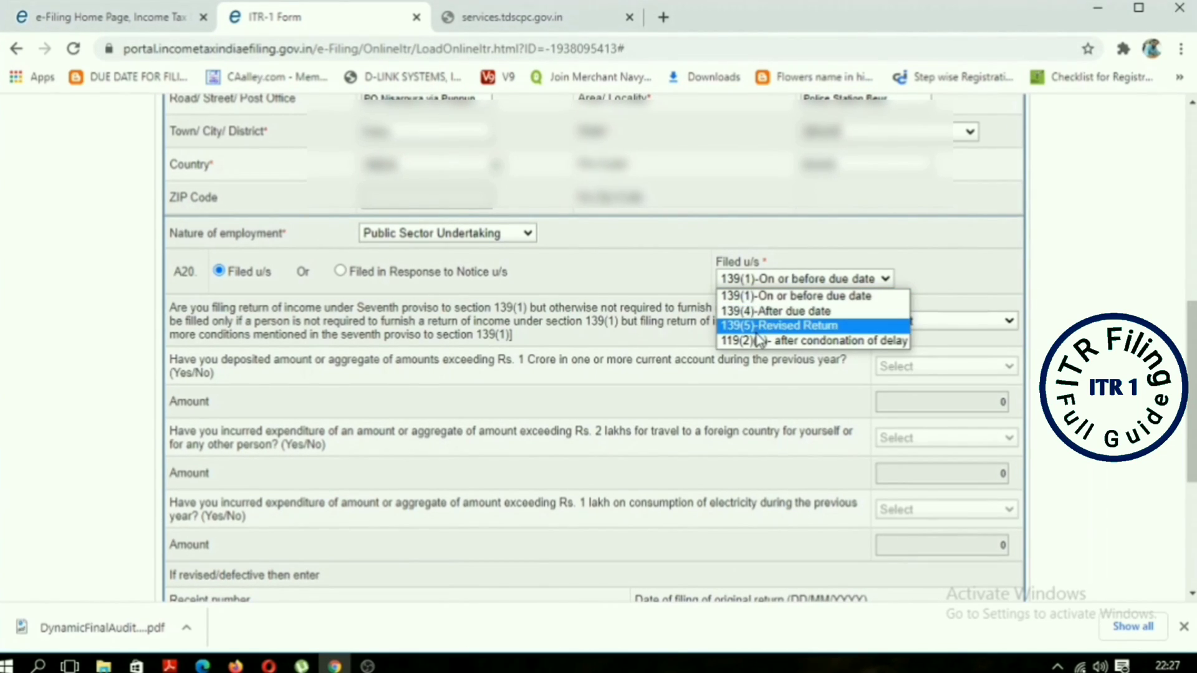
pyautogui.click(757, 299)
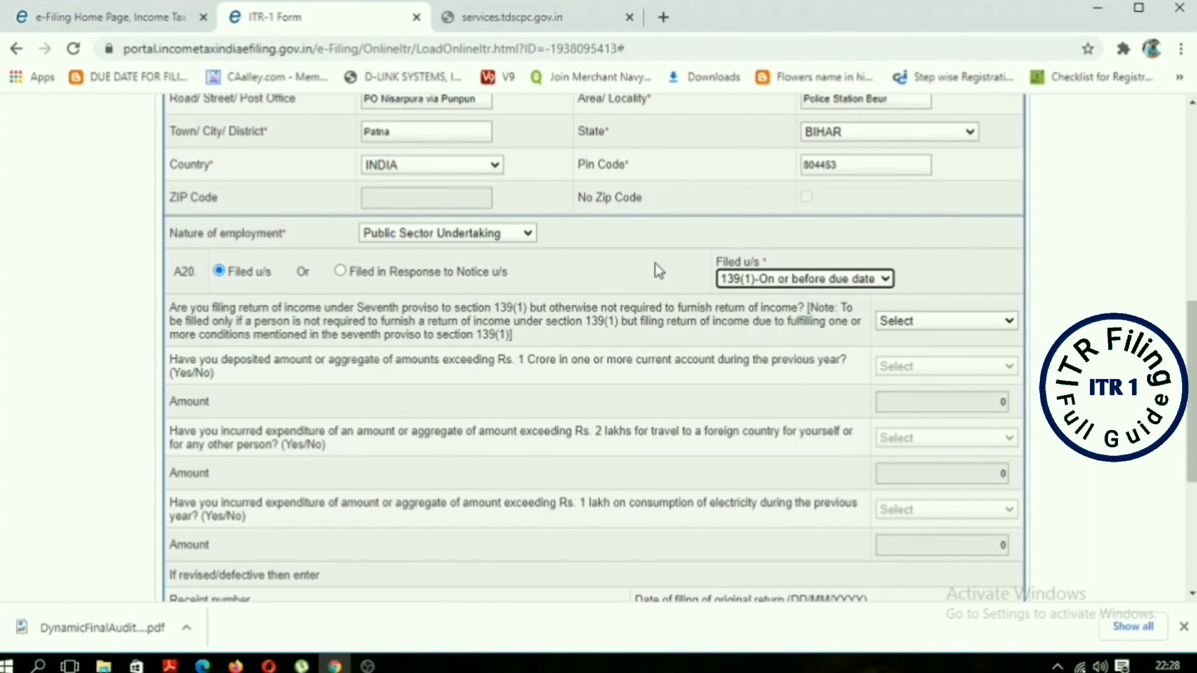
# Step: Answer NO to filing the return under the Seventh proviso to section 139(1)
pyautogui.scroll(-2, 659, 271)
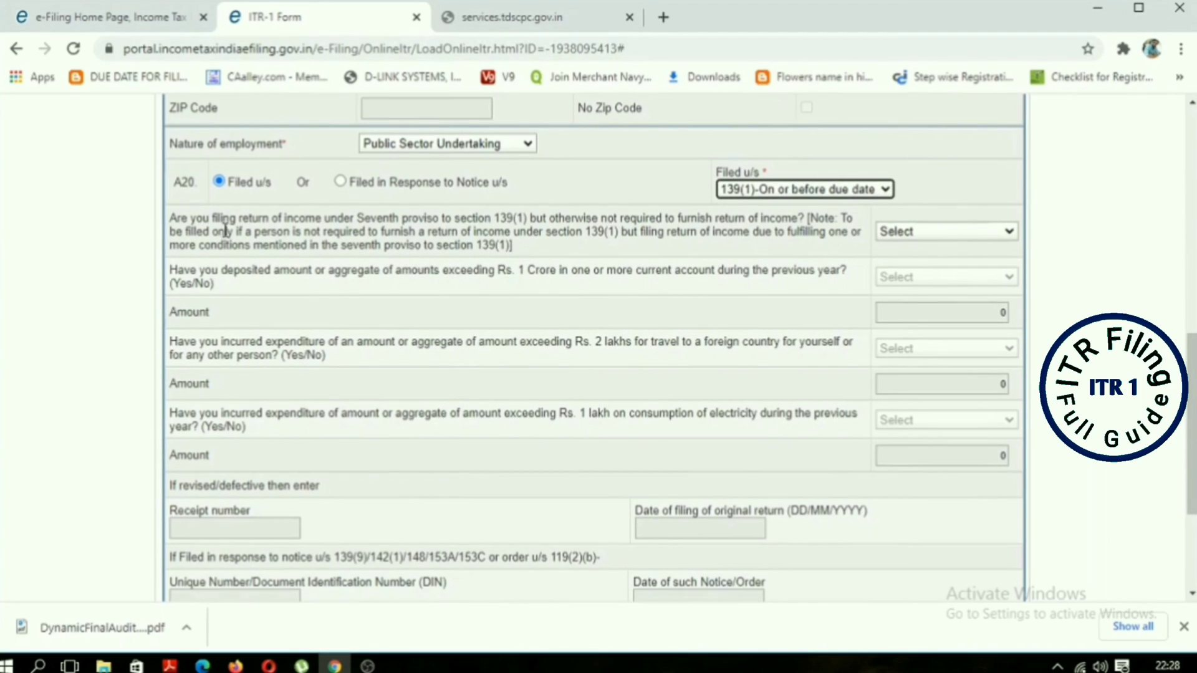
pyautogui.press('Tab')
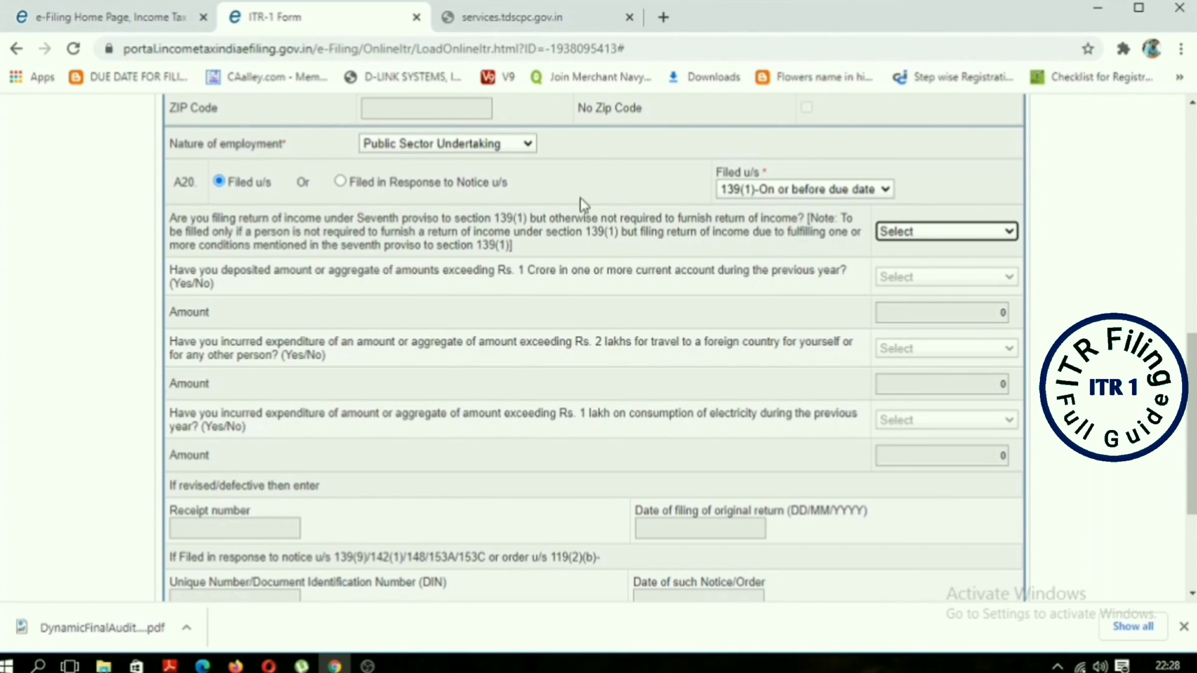
pyautogui.click(900, 229)
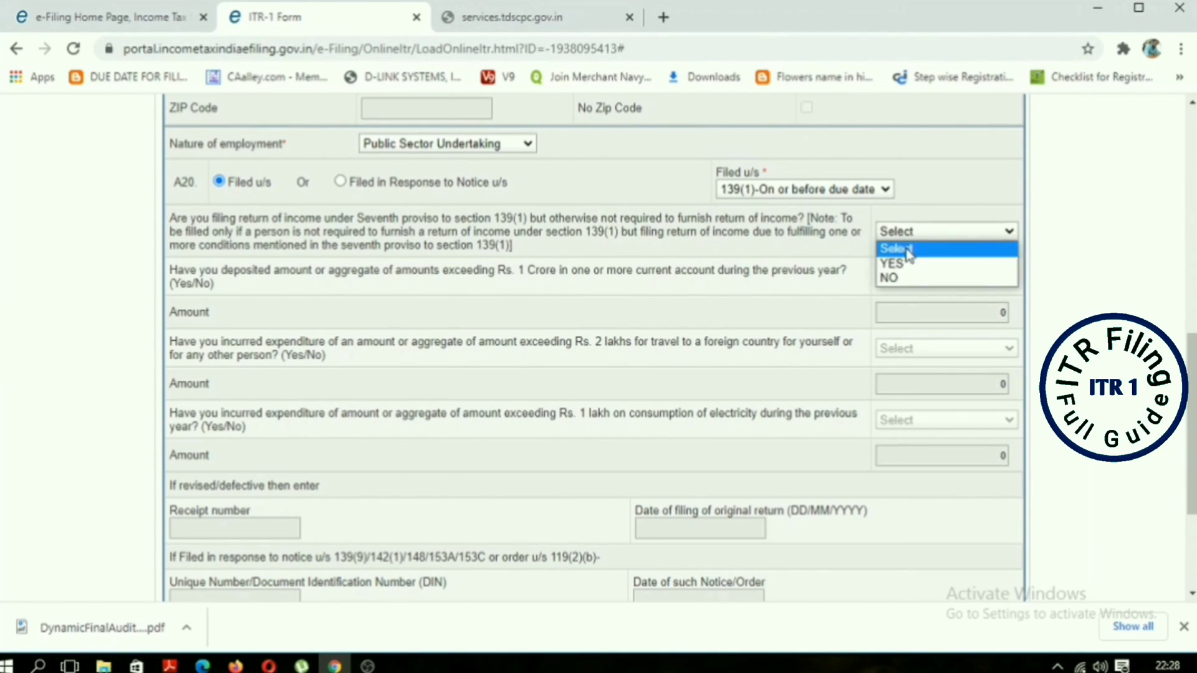
pyautogui.click(898, 278)
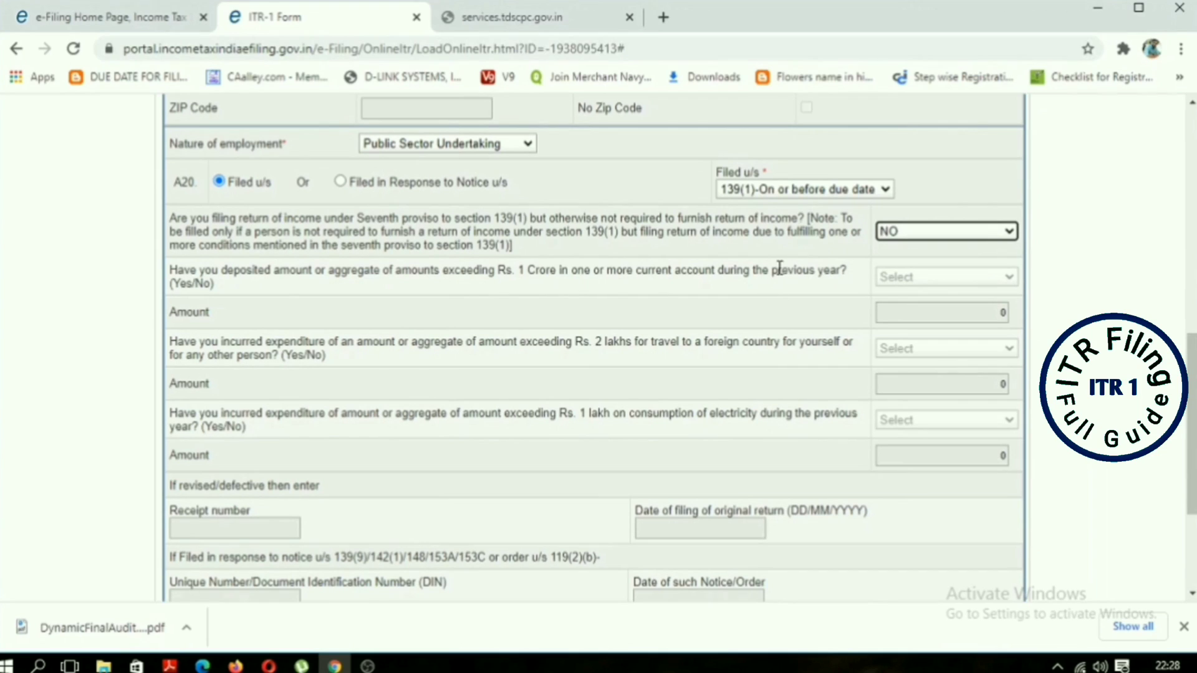
# Step: Try YES for the Seventh proviso question, view the choices for the current account deposit question, and restore the answer to NO
pyautogui.scroll(-2, 784, 273)
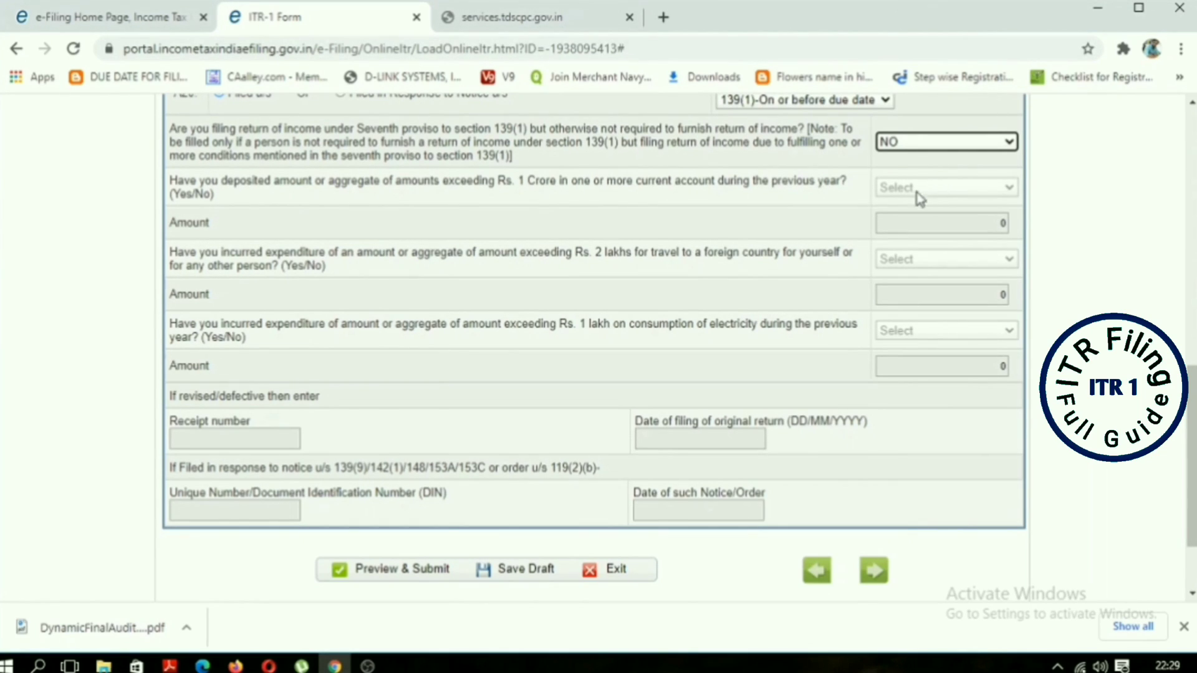
pyautogui.click(938, 196)
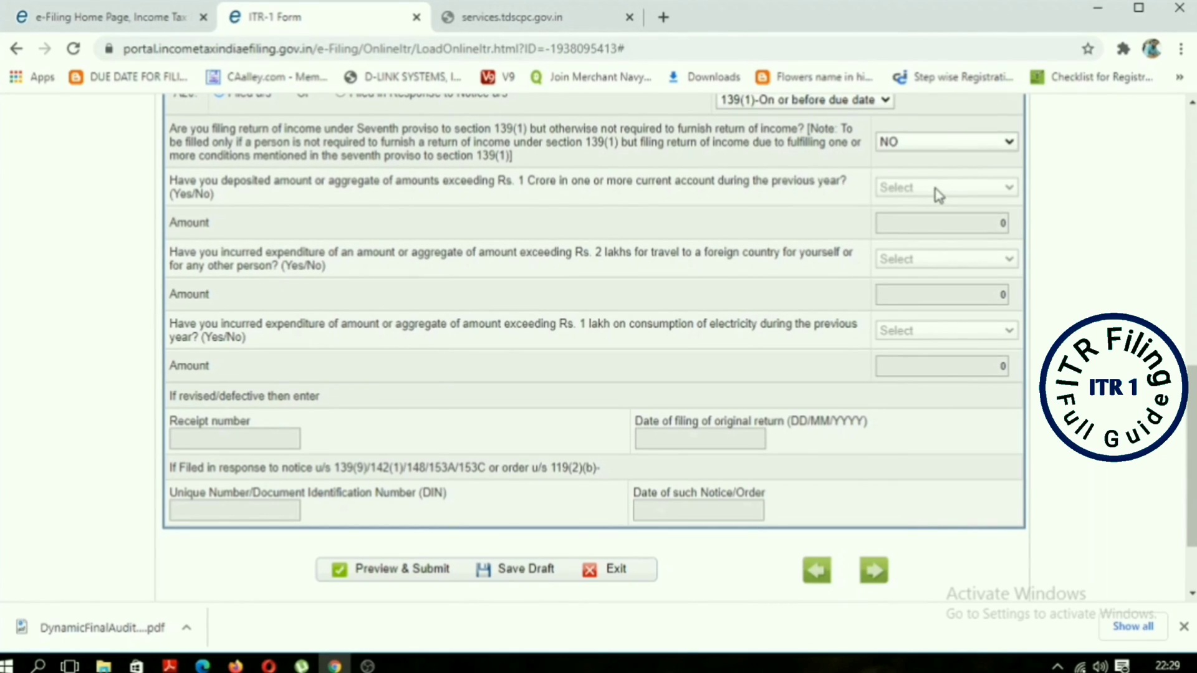
pyautogui.click(955, 223)
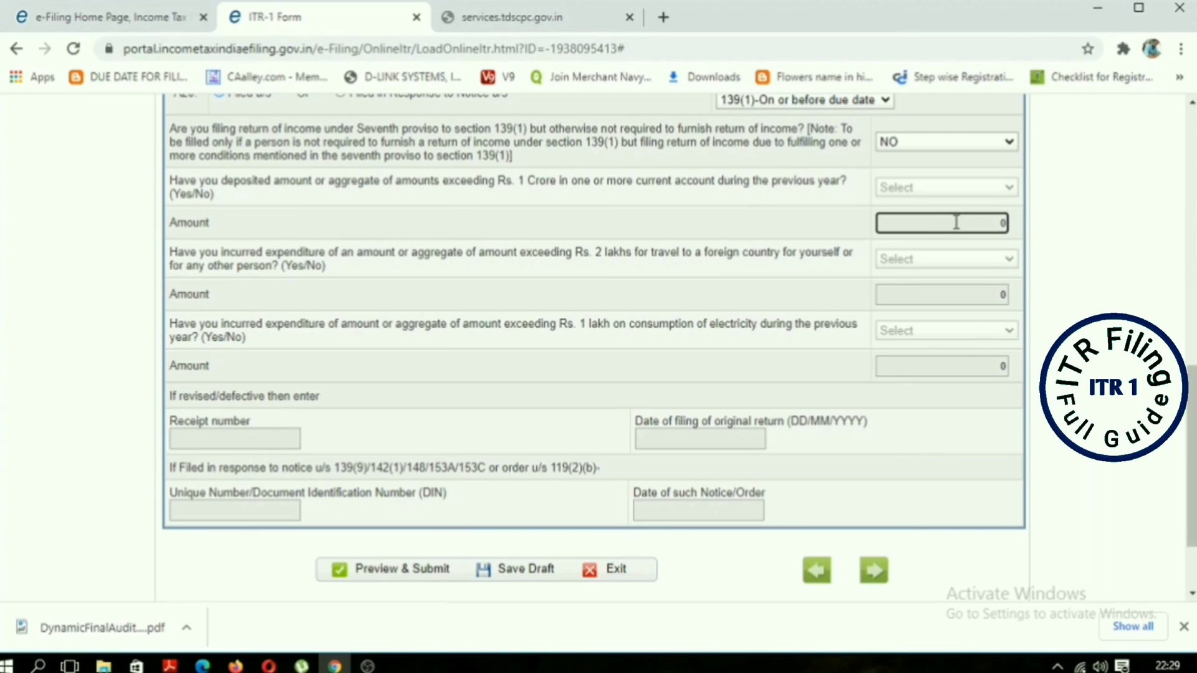
pyautogui.click(954, 145)
pyautogui.click(943, 178)
pyautogui.click(929, 189)
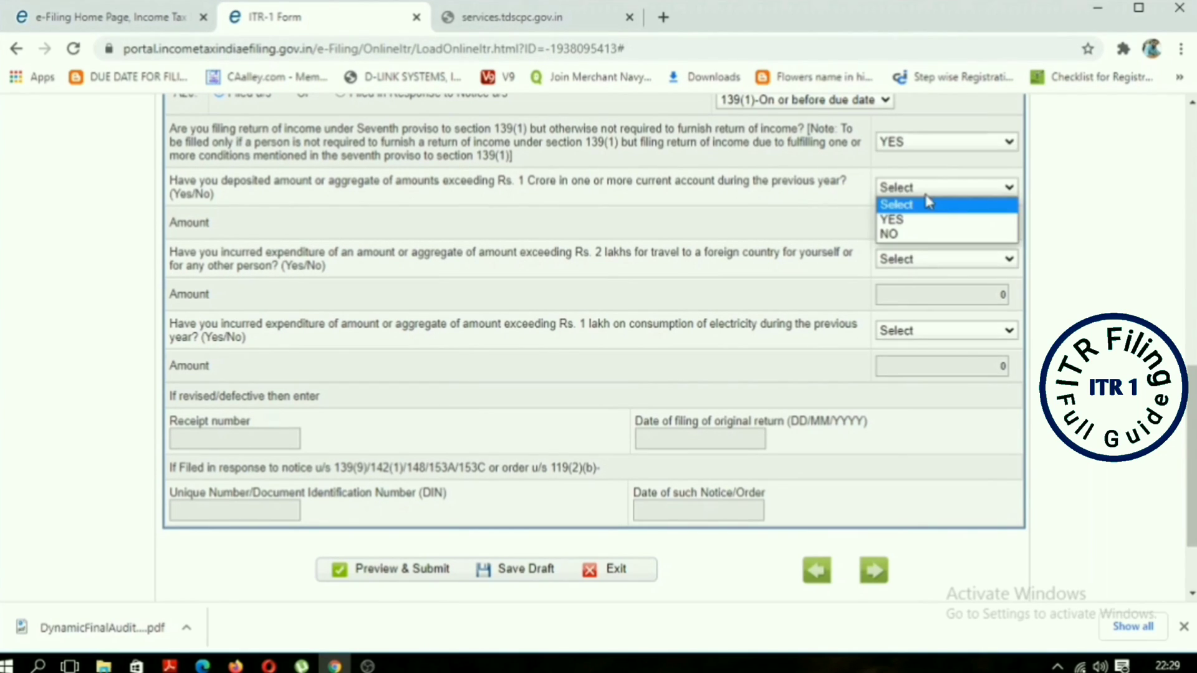
pyautogui.click(907, 140)
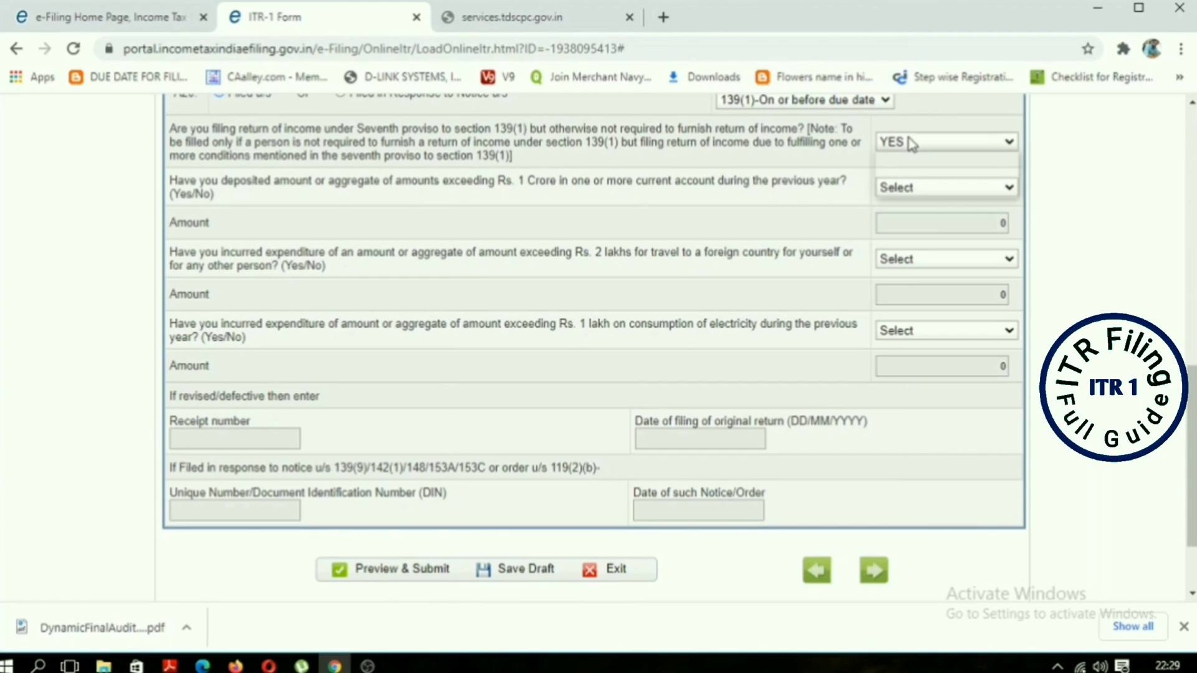
pyautogui.click(914, 145)
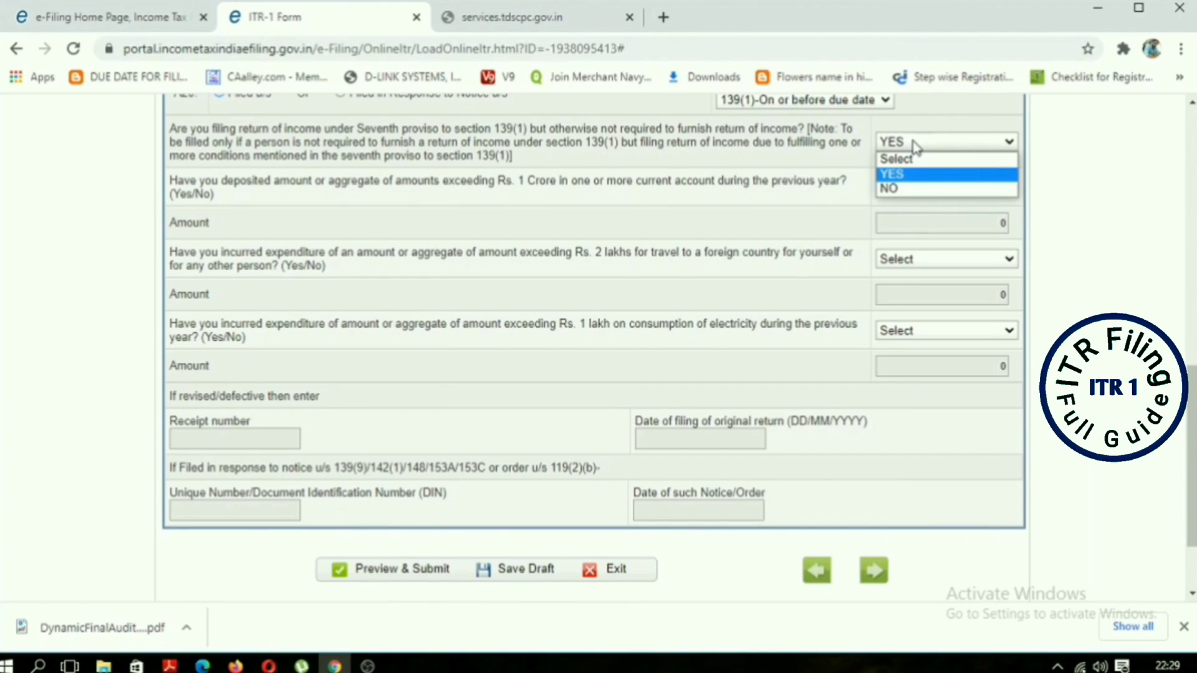
pyautogui.click(897, 190)
# Step: Save the return with the completed Part A General Information as a draft
pyautogui.scroll(-1, 547, 383)
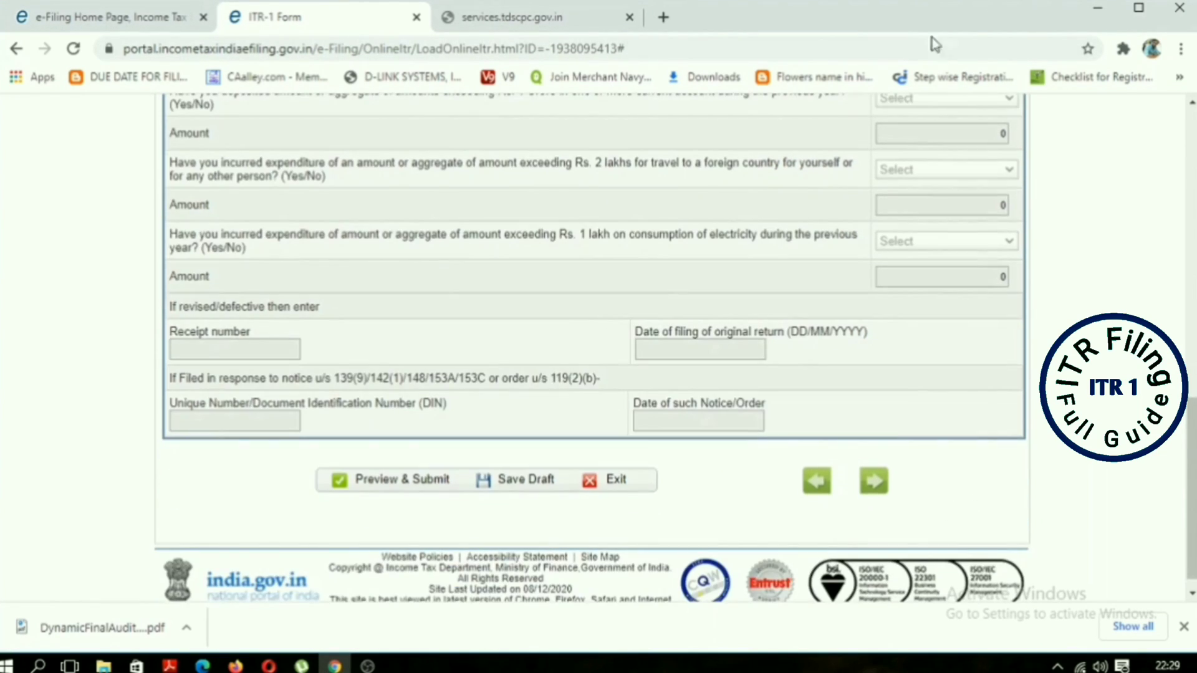
pyautogui.scroll(-1, 858, 329)
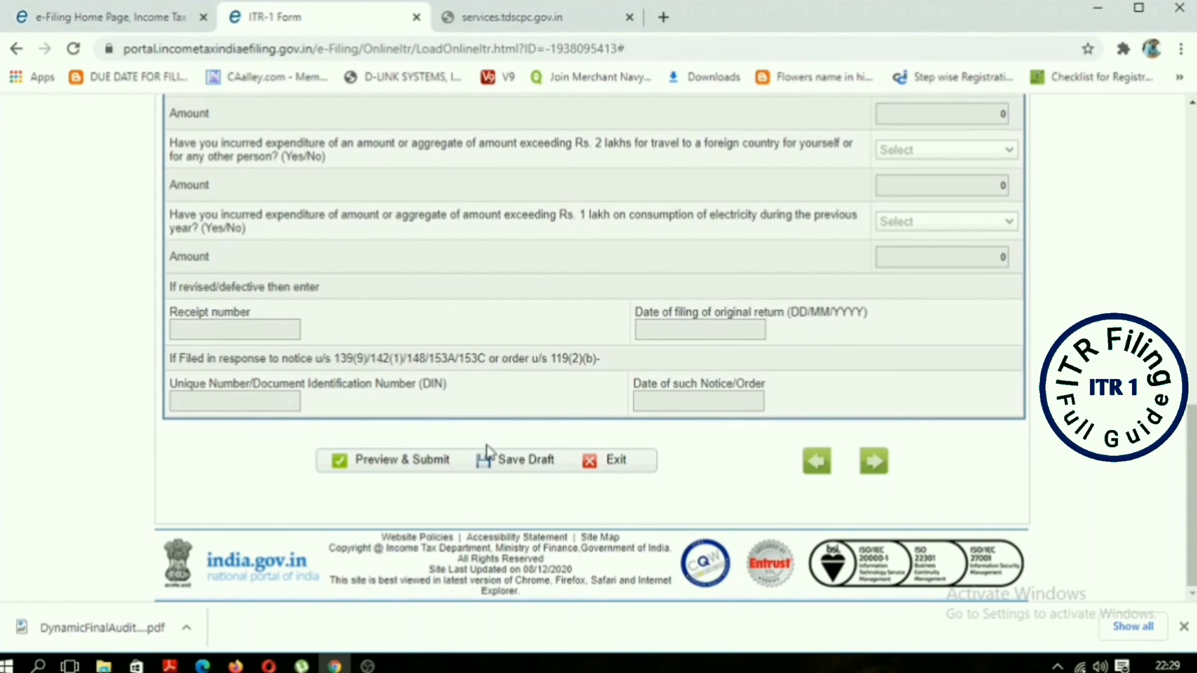
pyautogui.click(524, 474)
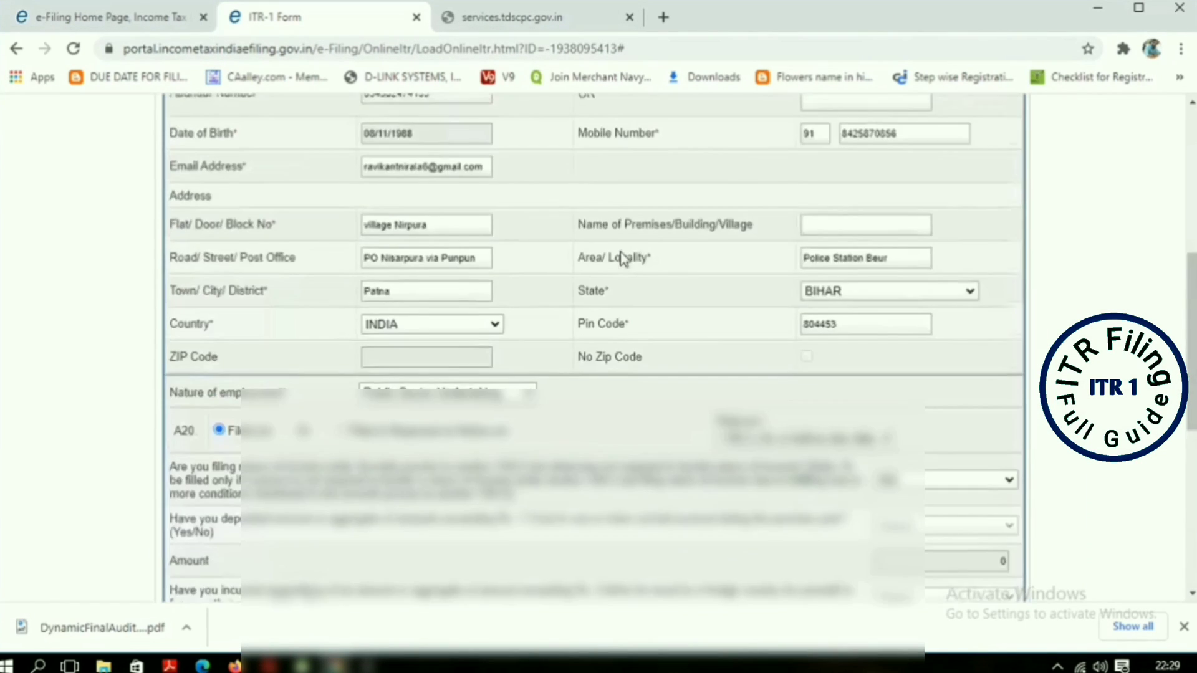
# Step: Open Computation of Income and Tax and compare its section 17 salary figures with the Form 16 PDF in Adobe Reader
pyautogui.click(449, 379)
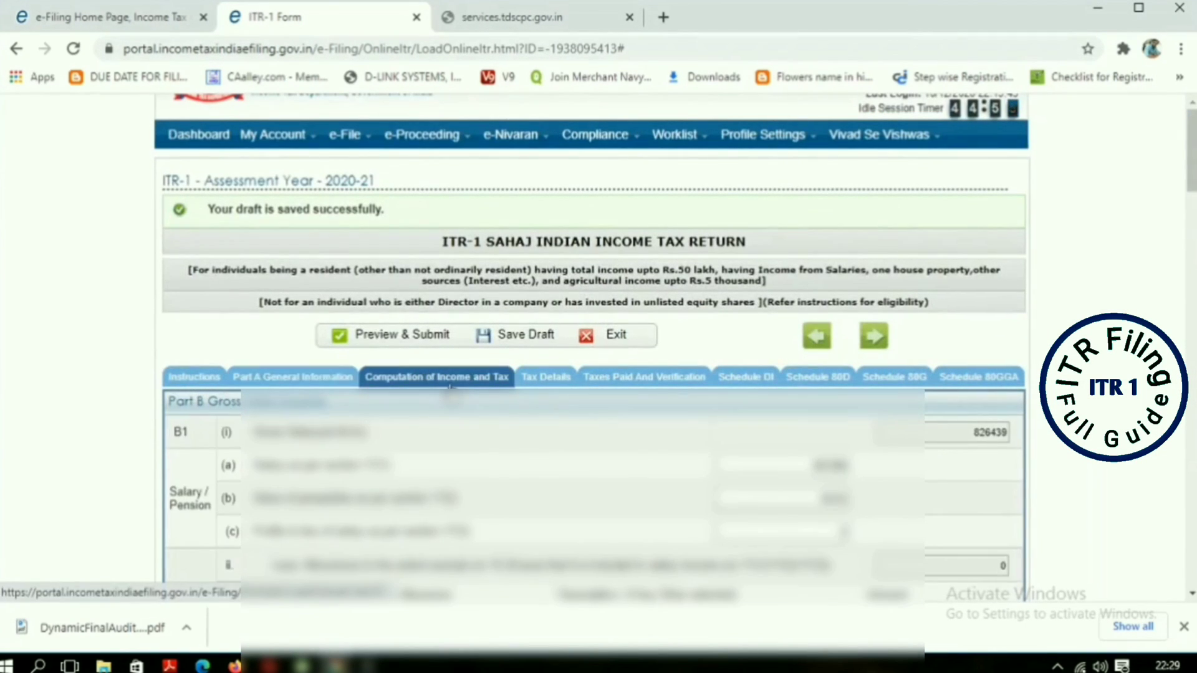
pyautogui.scroll(-4, 548, 333)
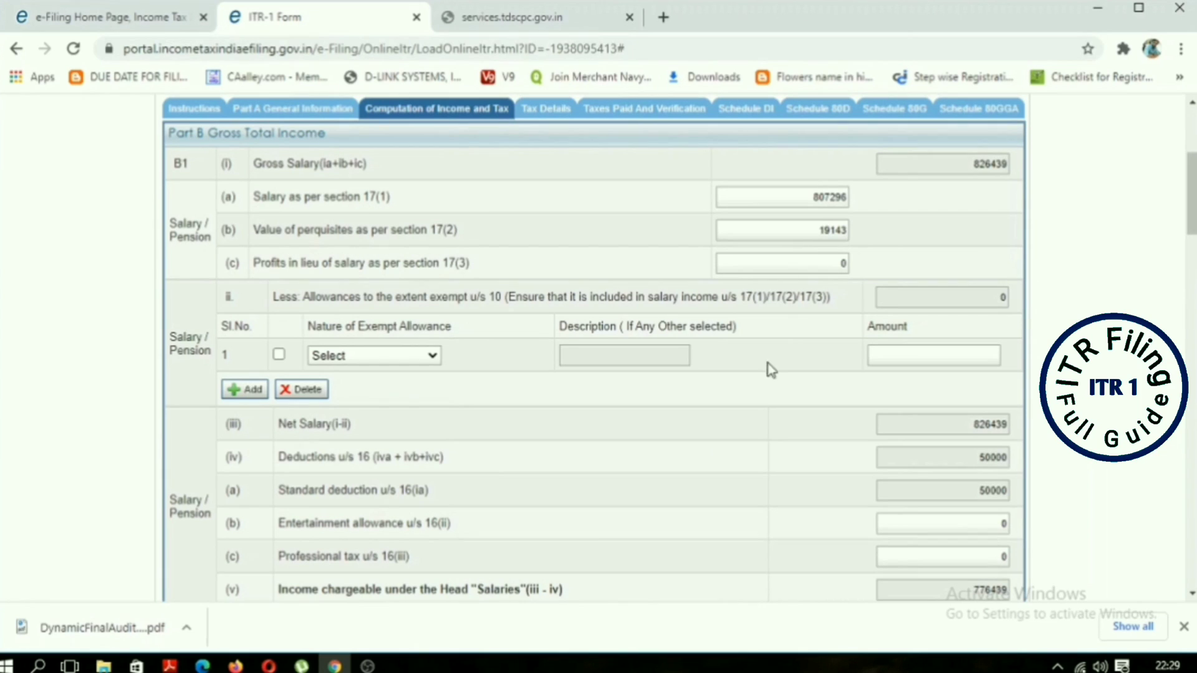
pyautogui.click(170, 664)
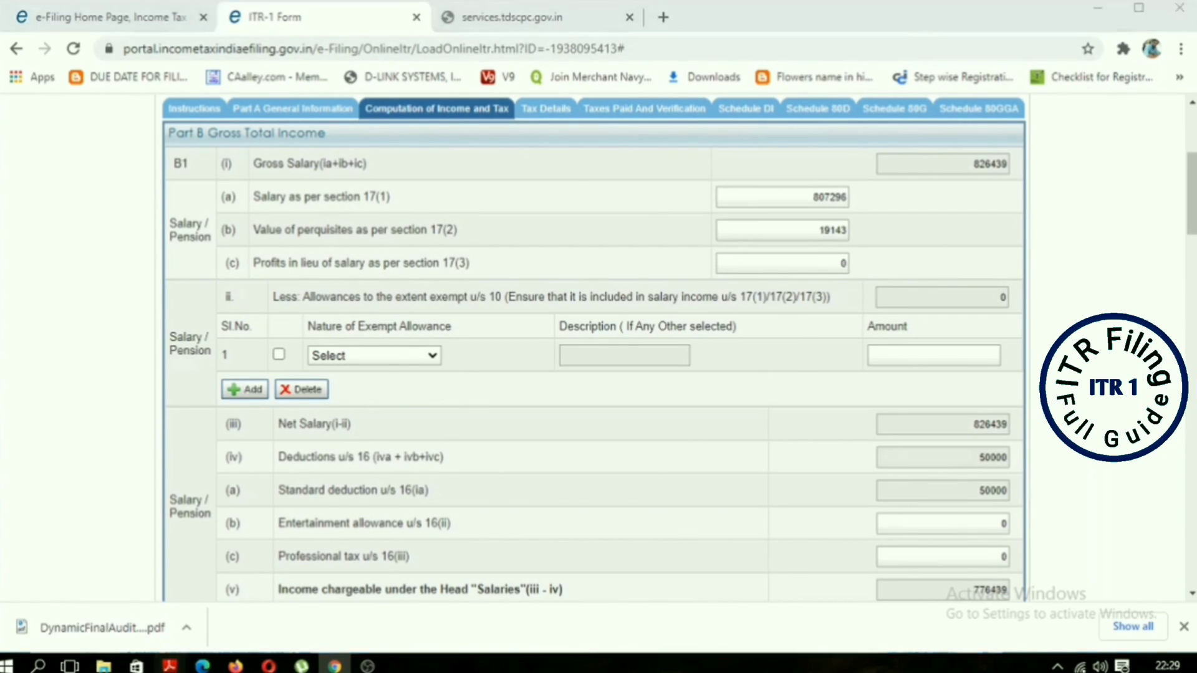
pyautogui.scroll(15, 786, 409)
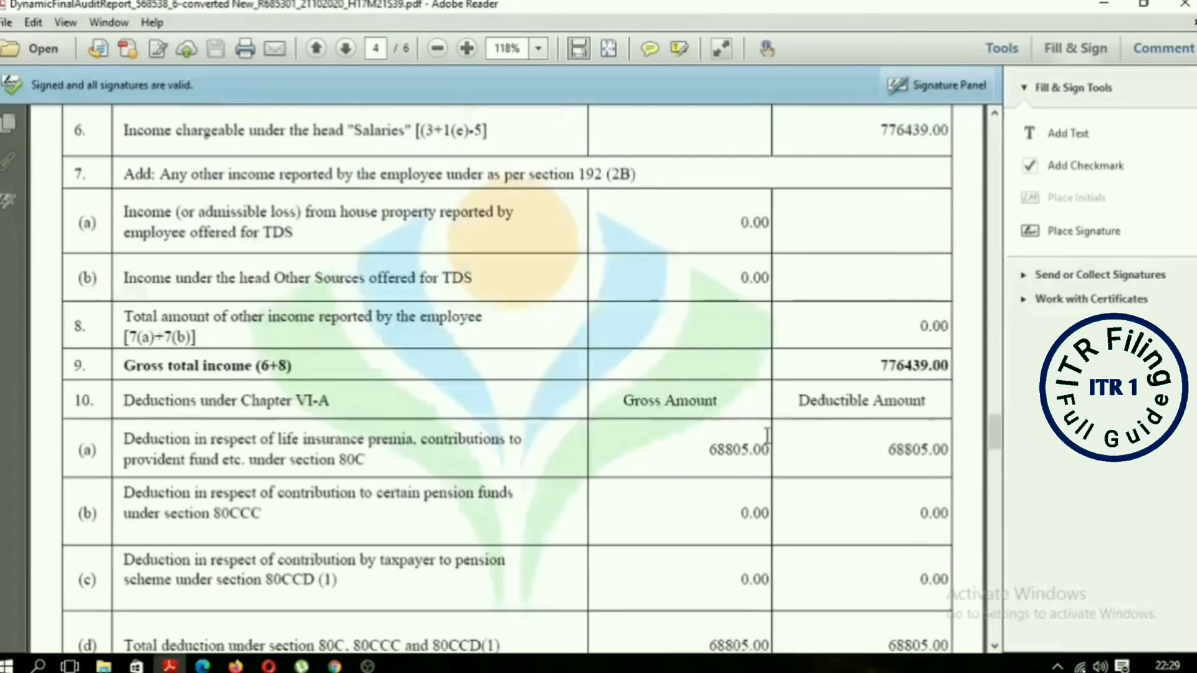
pyautogui.scroll(15, 765, 436)
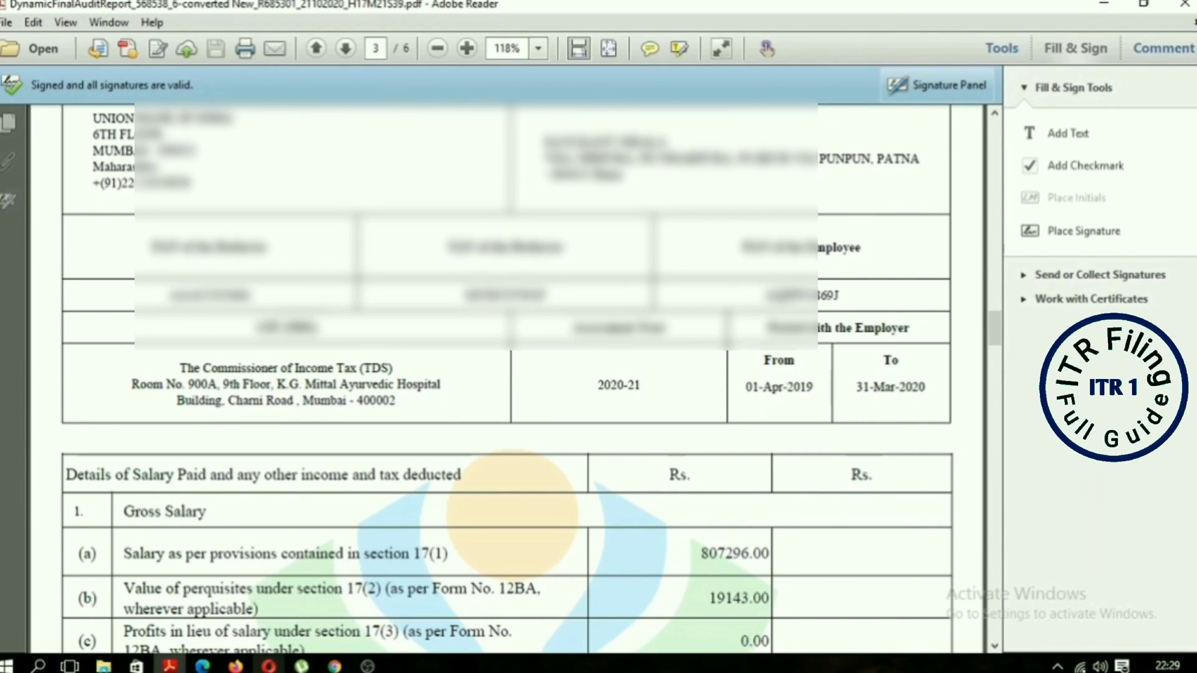
pyautogui.click(334, 666)
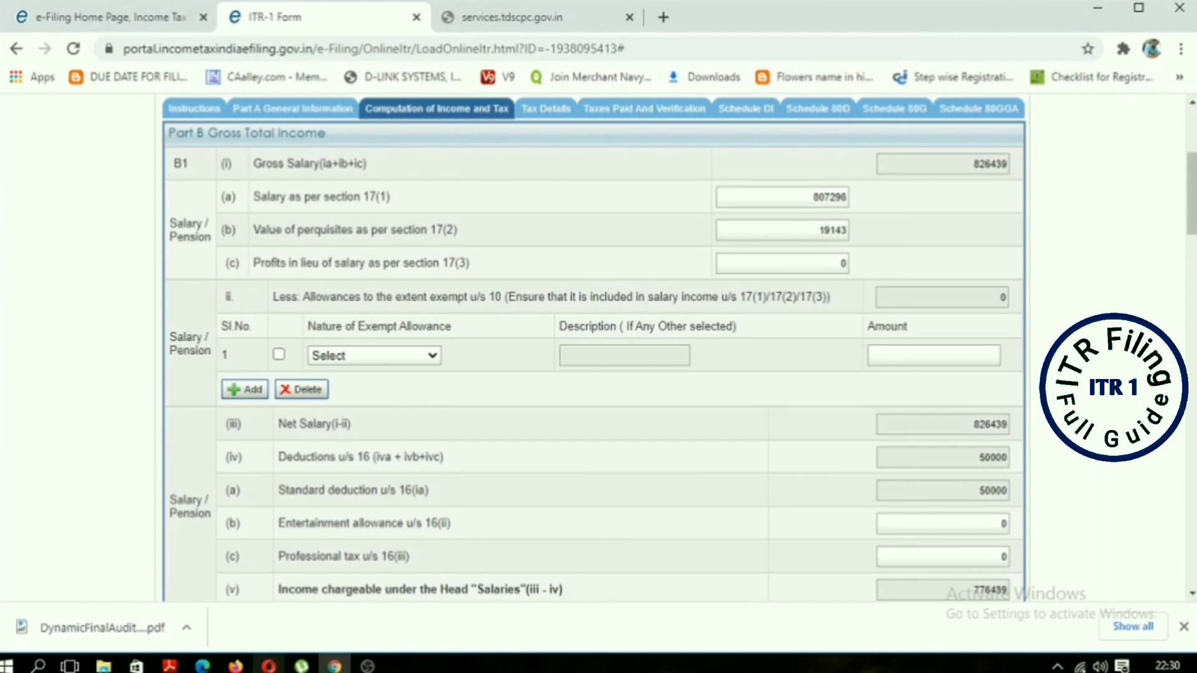
pyautogui.click(171, 665)
pyautogui.scroll(-3, 324, 570)
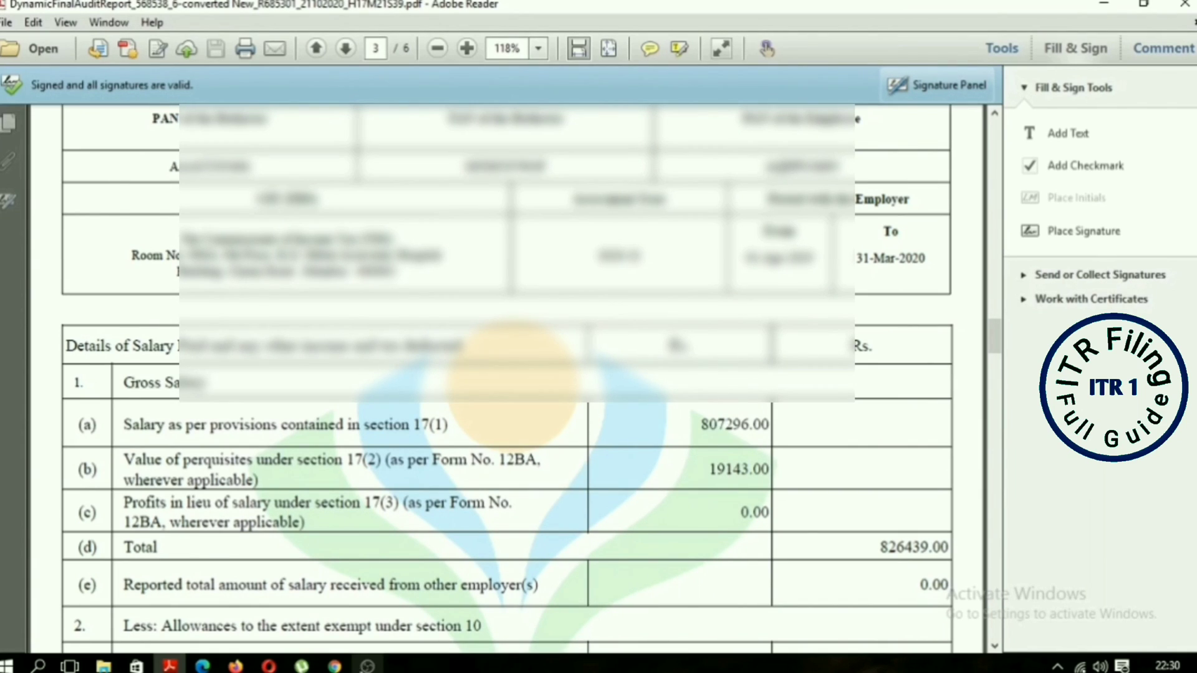
pyautogui.click(334, 666)
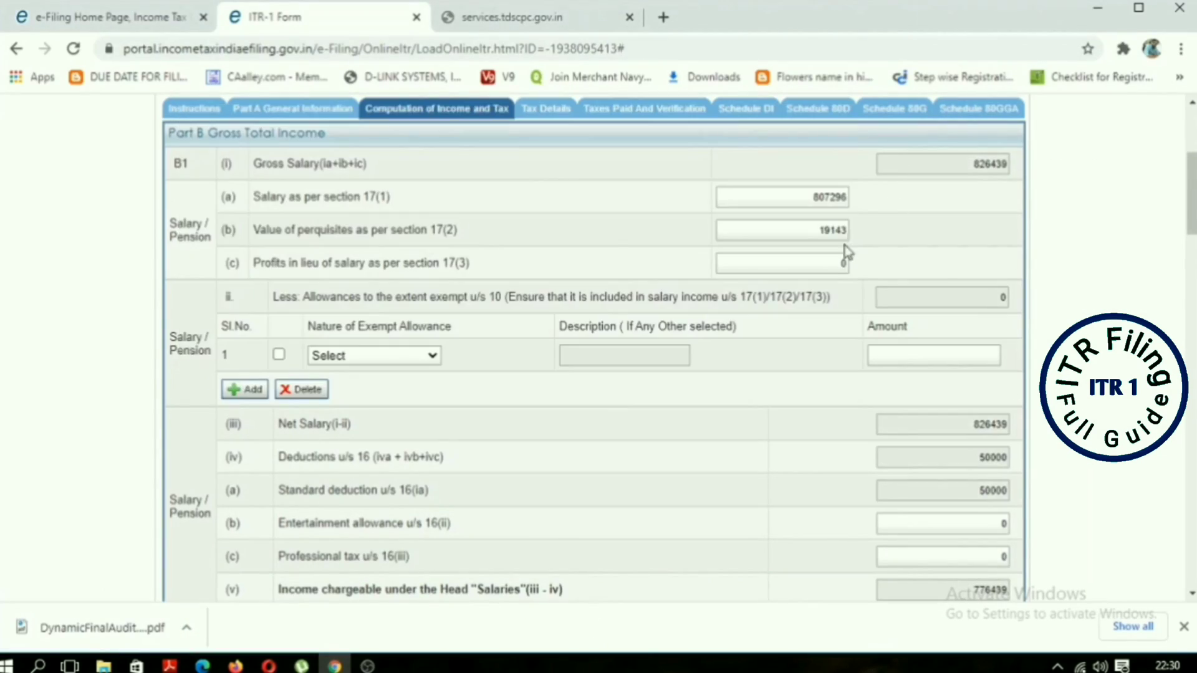
pyautogui.scroll(-3, 760, 333)
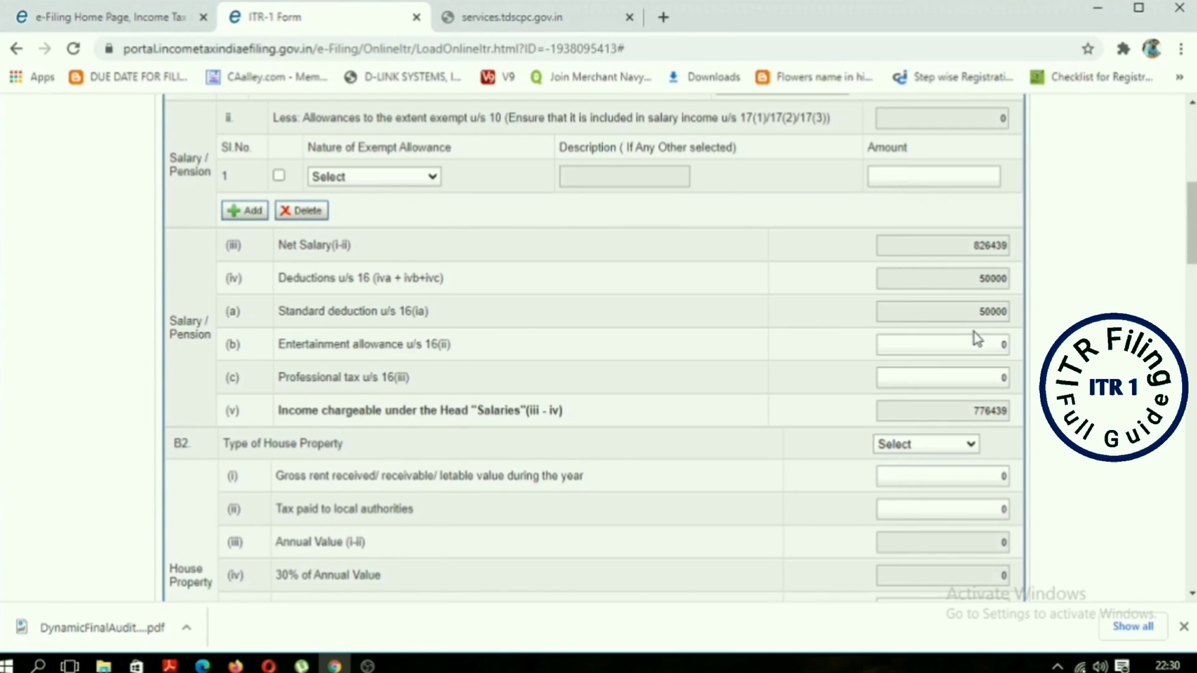
# Step: Switch to the Form 16 PDF in Adobe Reader, check its section 16 deductions and income under Salaries, and return to the ITR-1 form in Chrome
pyautogui.click(170, 666)
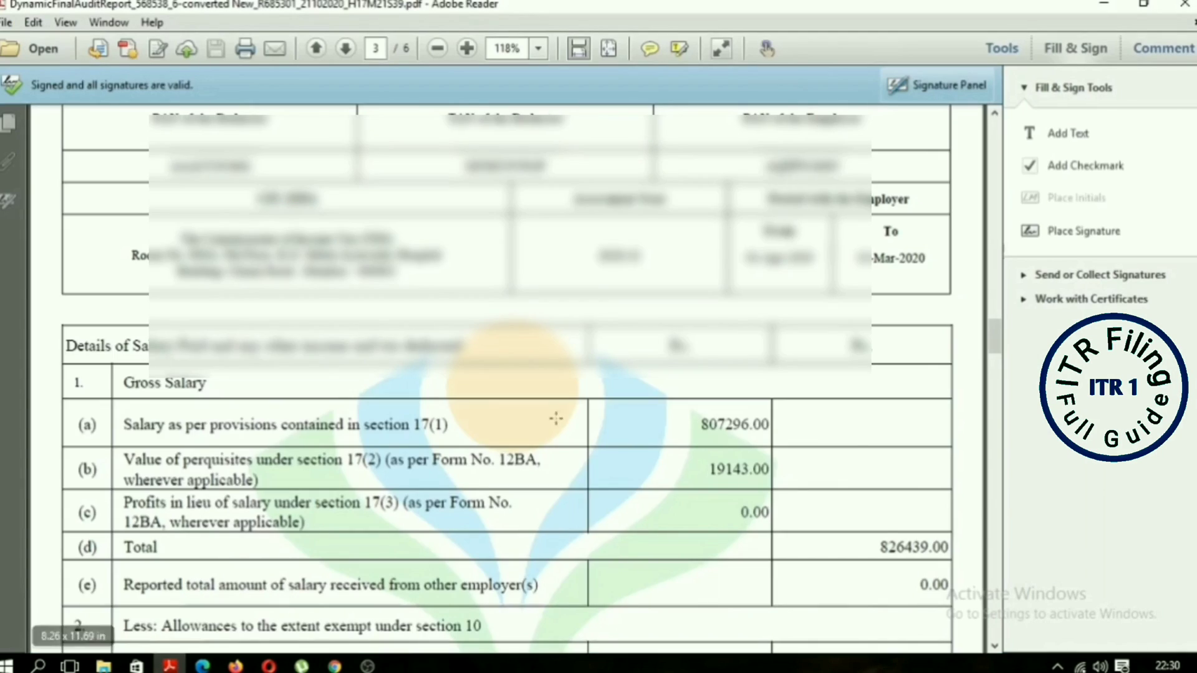
pyautogui.scroll(-15, 597, 405)
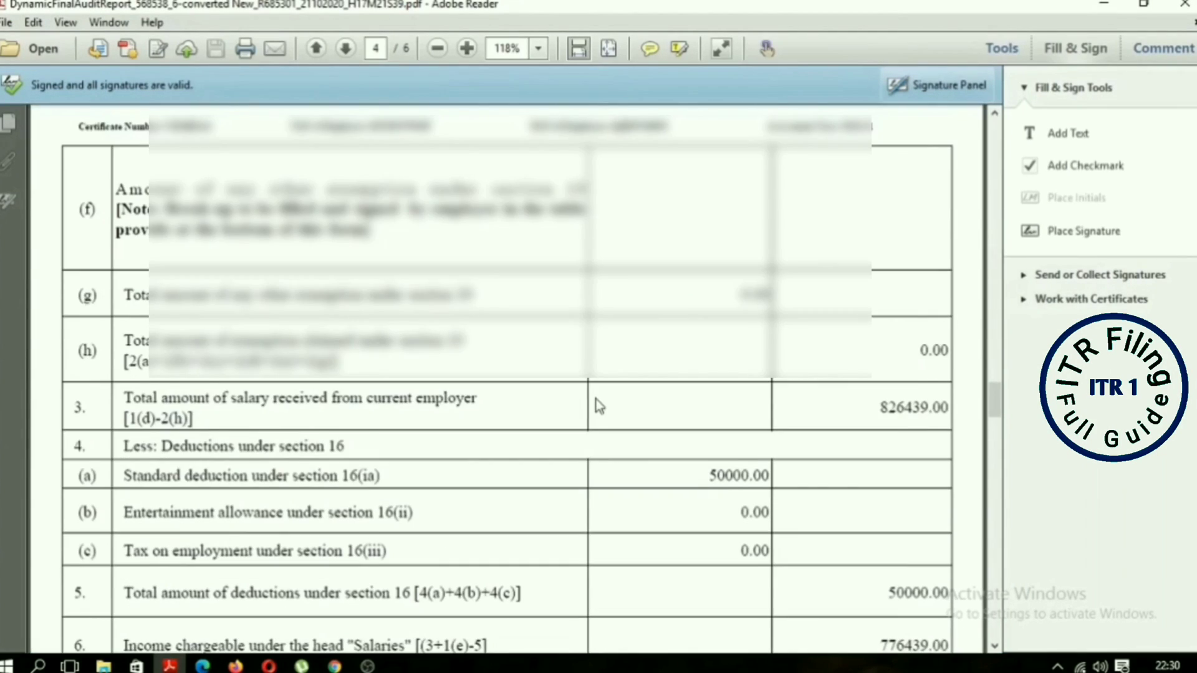
pyautogui.scroll(-6, 596, 399)
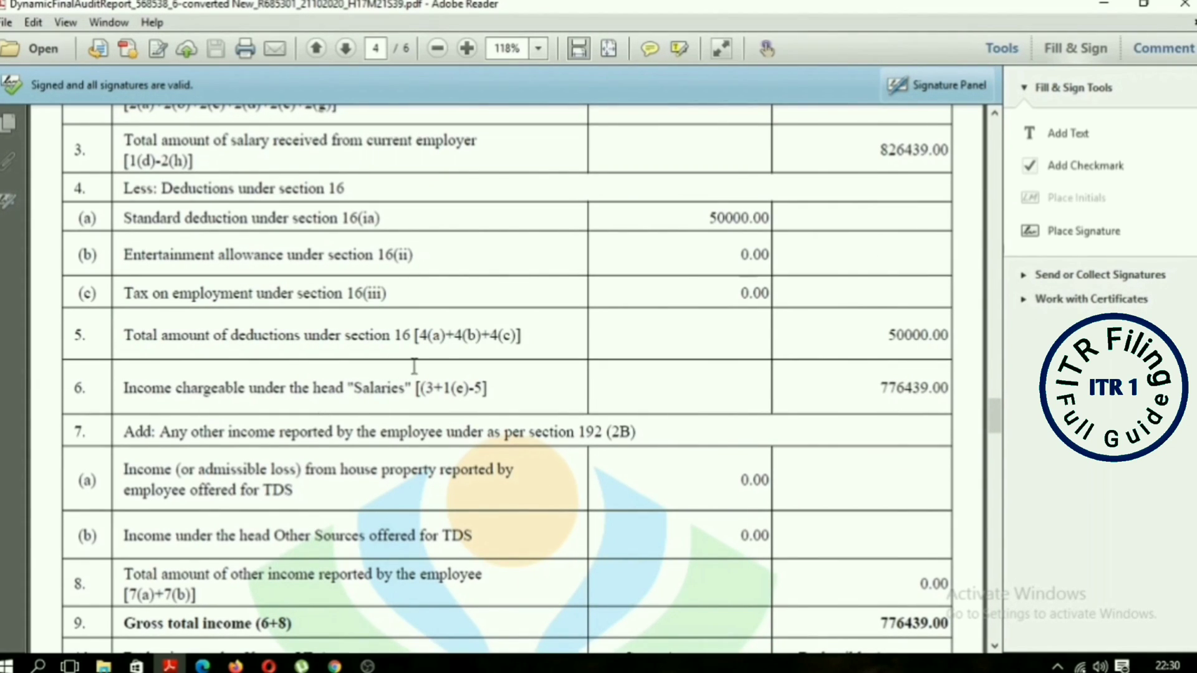
pyautogui.click(335, 666)
# Step: Try Let Out and Self Occupied as the type of house property, ending with Let Out selected
pyautogui.scroll(-1, 974, 342)
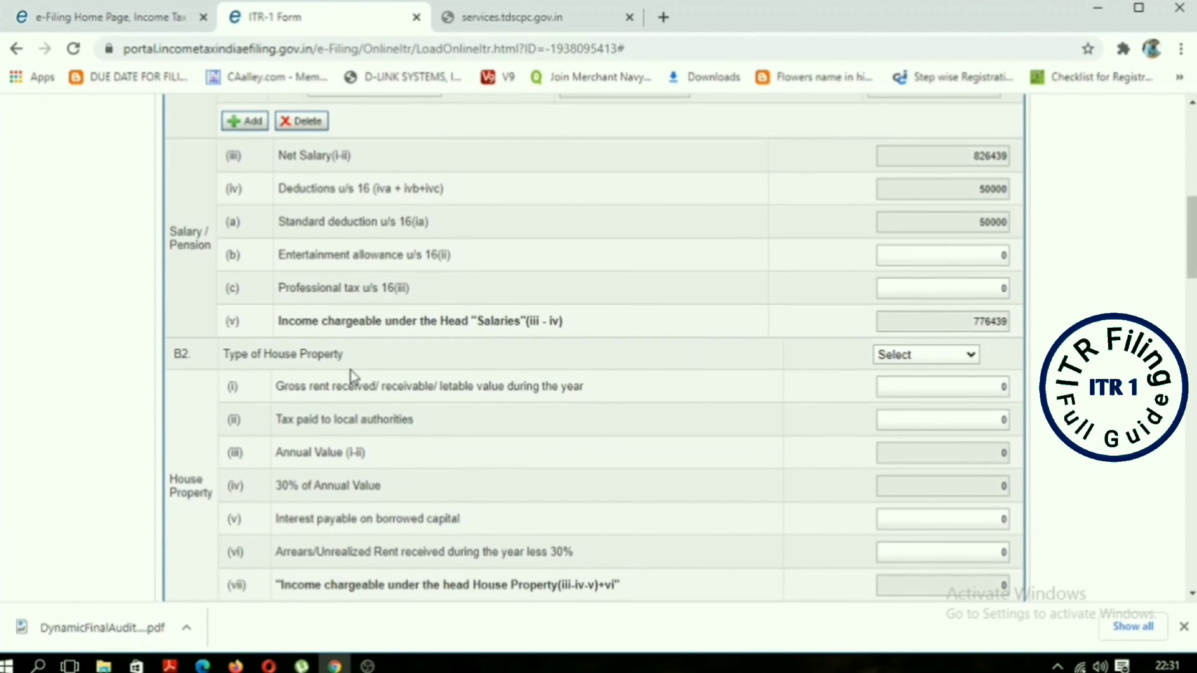
pyautogui.click(927, 358)
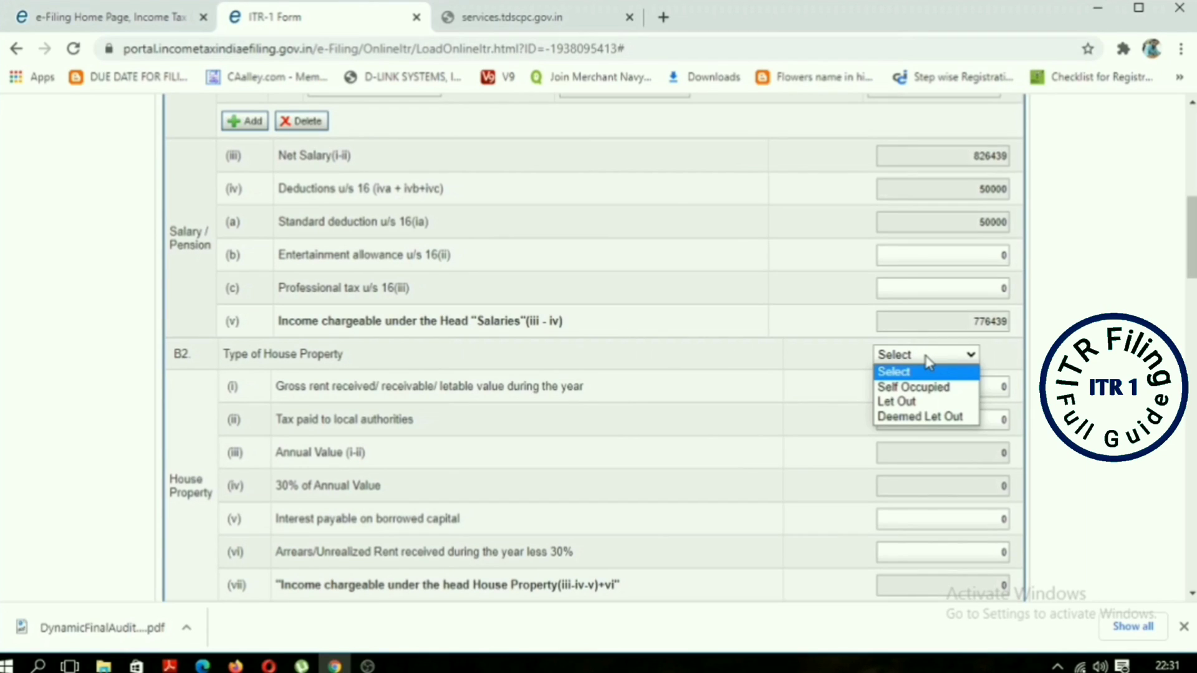
pyautogui.click(952, 404)
pyautogui.click(969, 354)
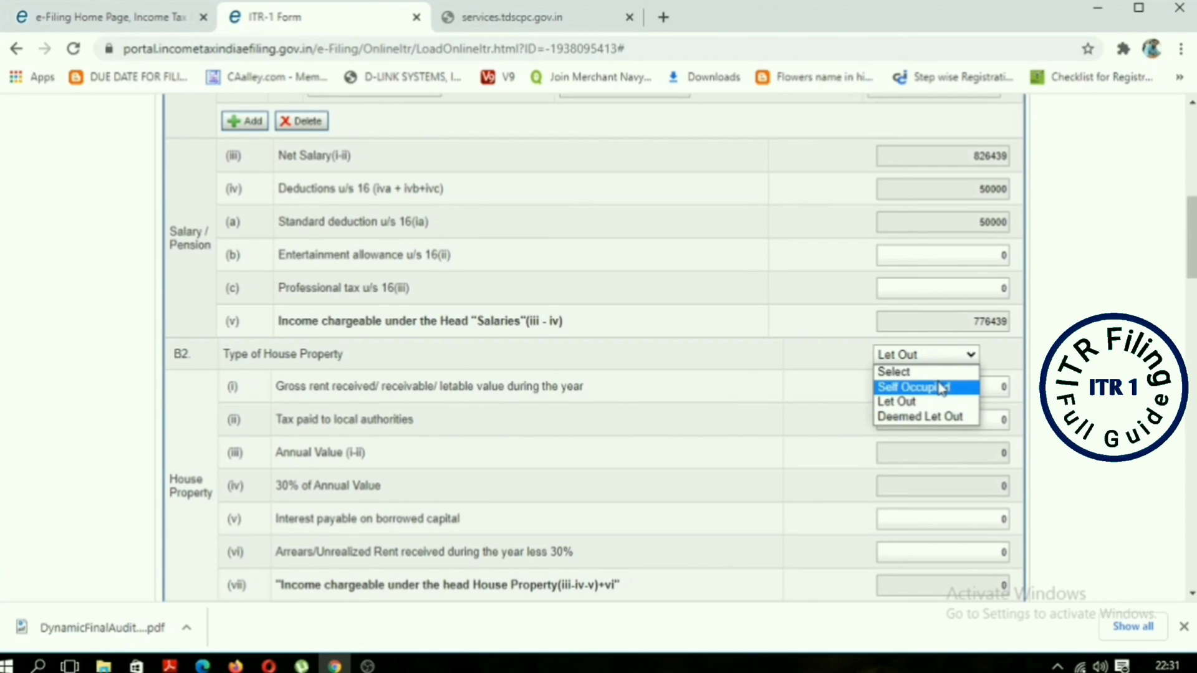
pyautogui.click(939, 371)
pyautogui.click(948, 354)
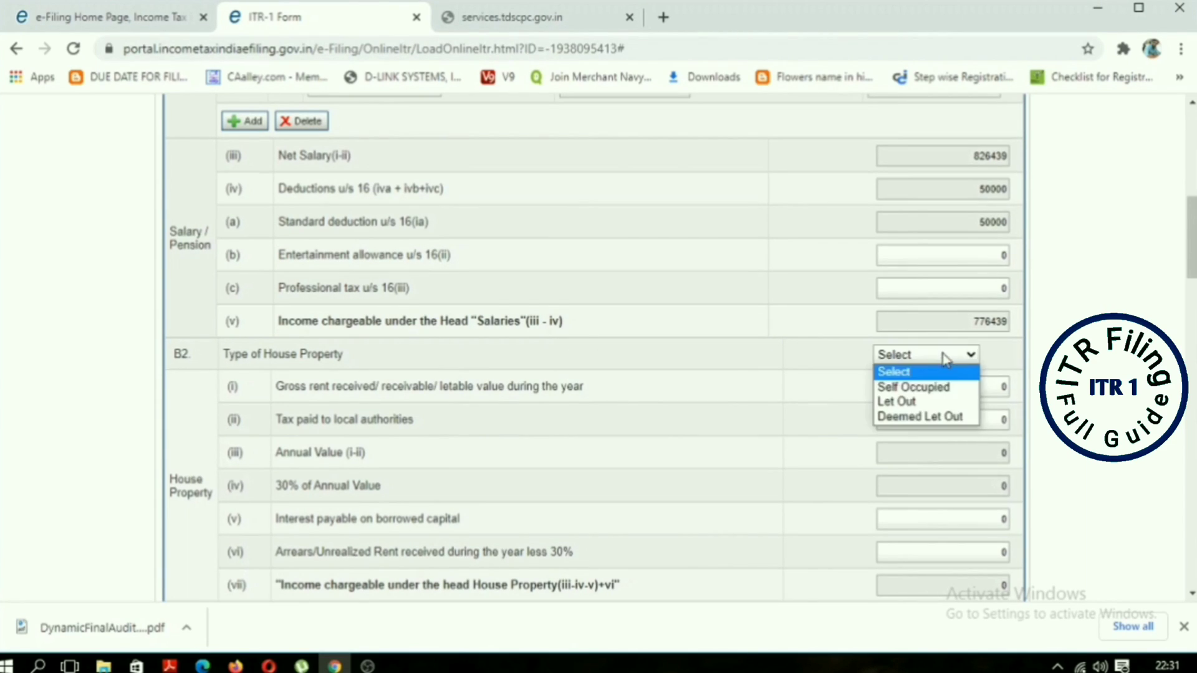
pyautogui.click(933, 388)
pyautogui.click(946, 353)
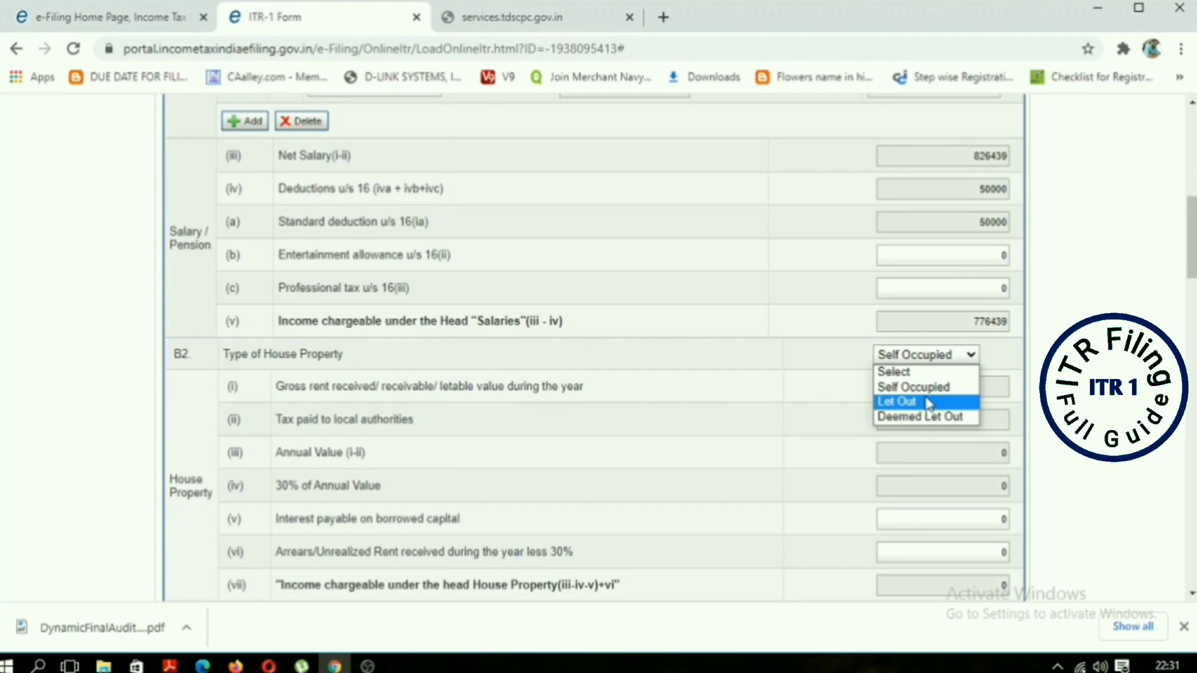
pyautogui.click(928, 403)
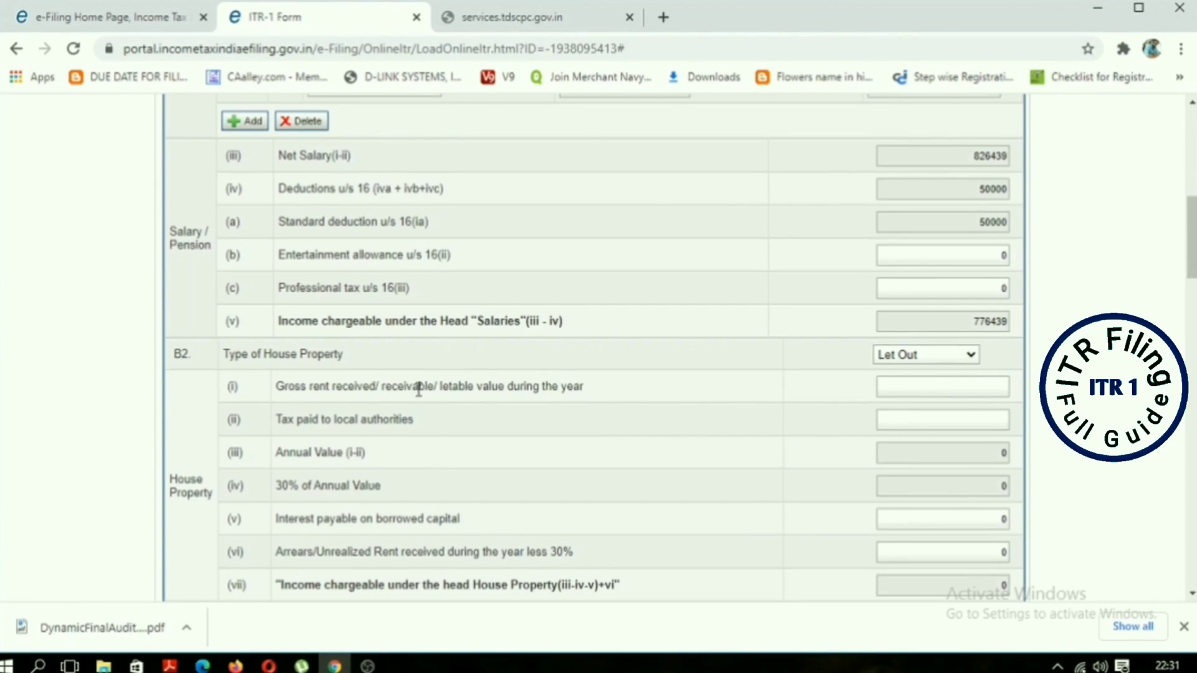
# Step: Examine the let-out property's gross rent and borrowed-capital interest fields, dismiss the save reminder, and switch the property type to Self Occupied
pyautogui.click(966, 380)
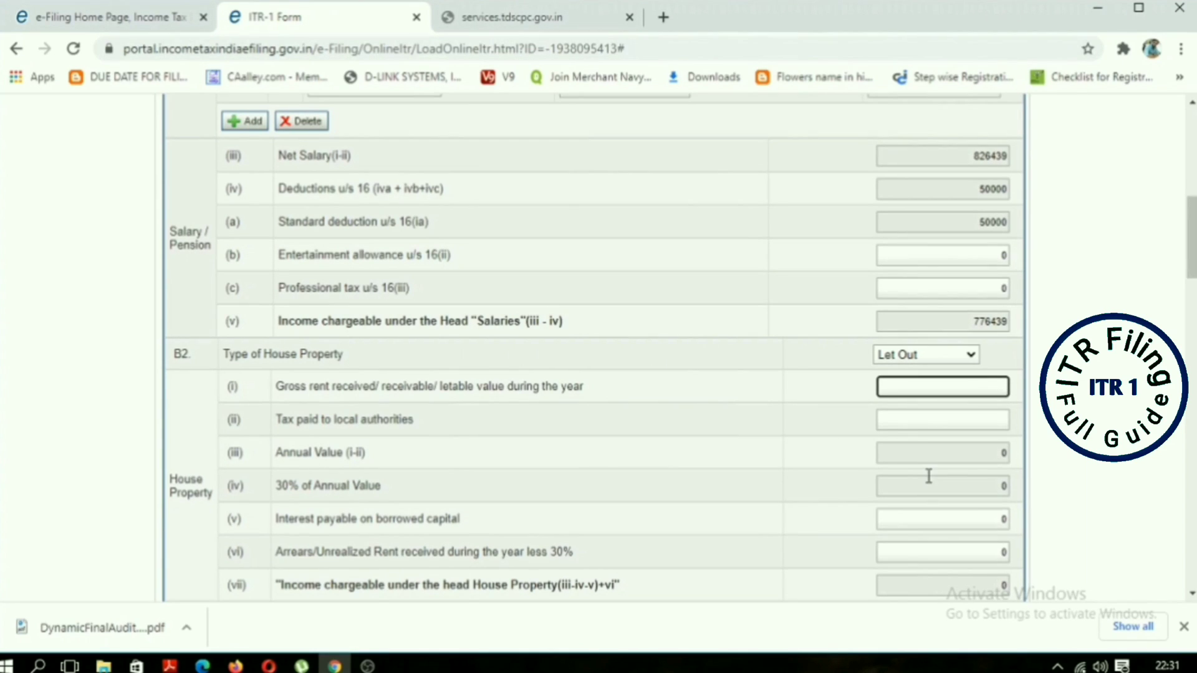
pyautogui.scroll(-2, 929, 476)
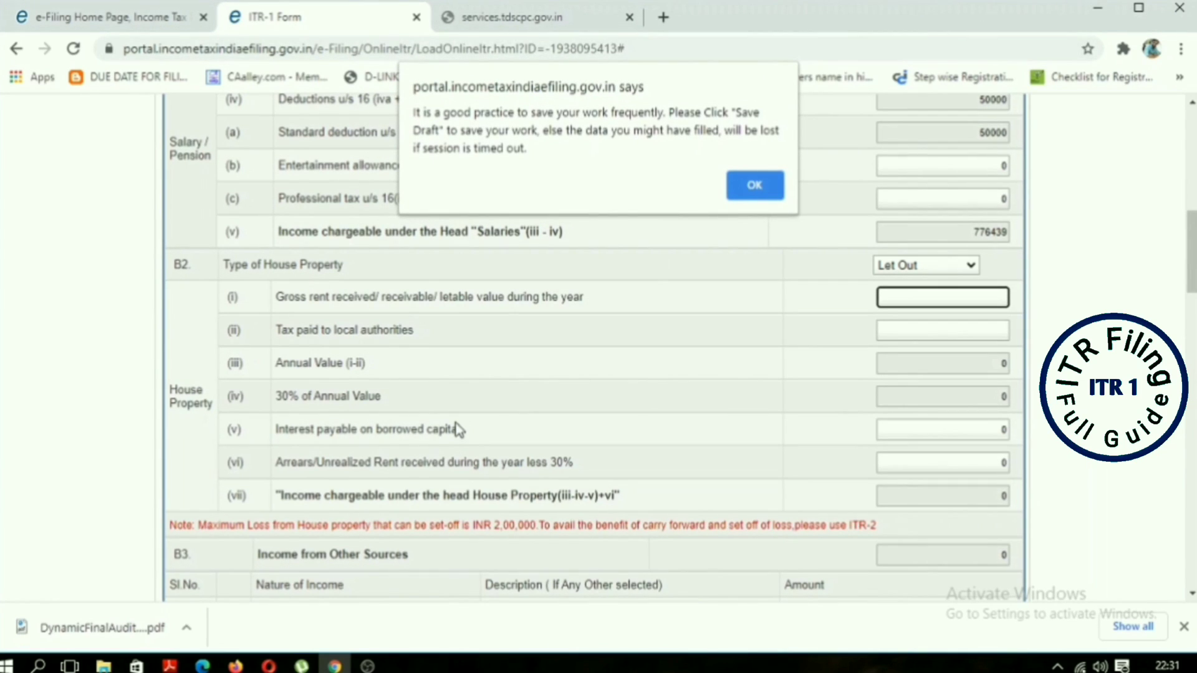
pyautogui.click(756, 185)
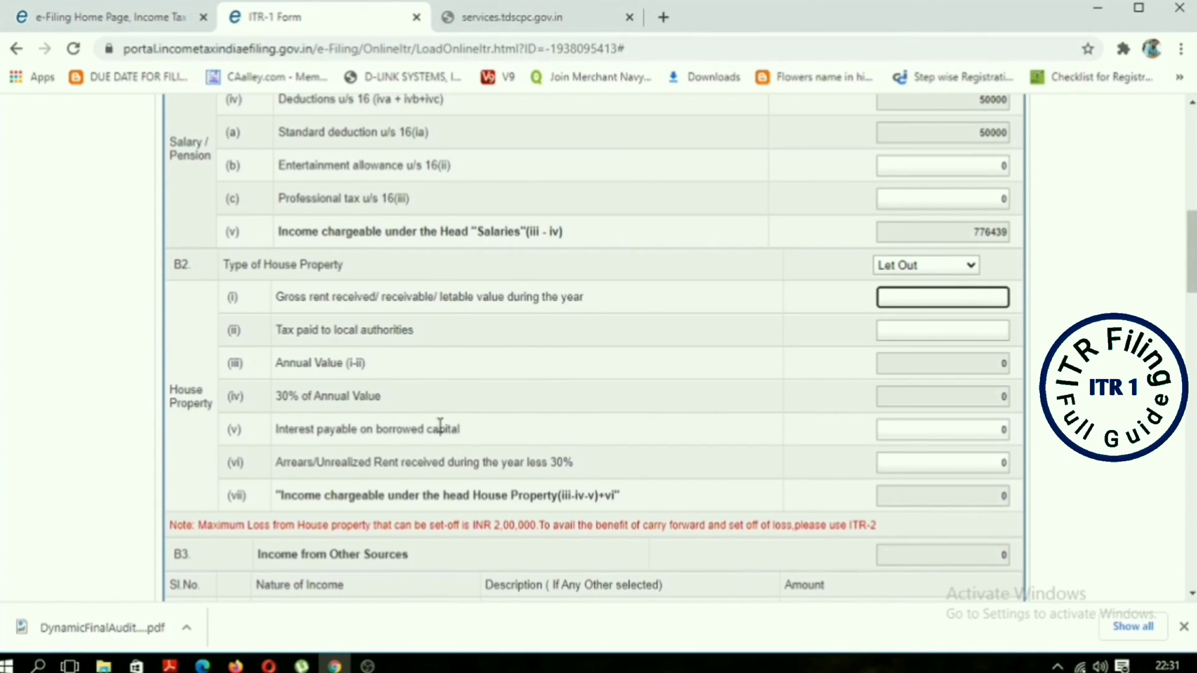
pyautogui.click(997, 429)
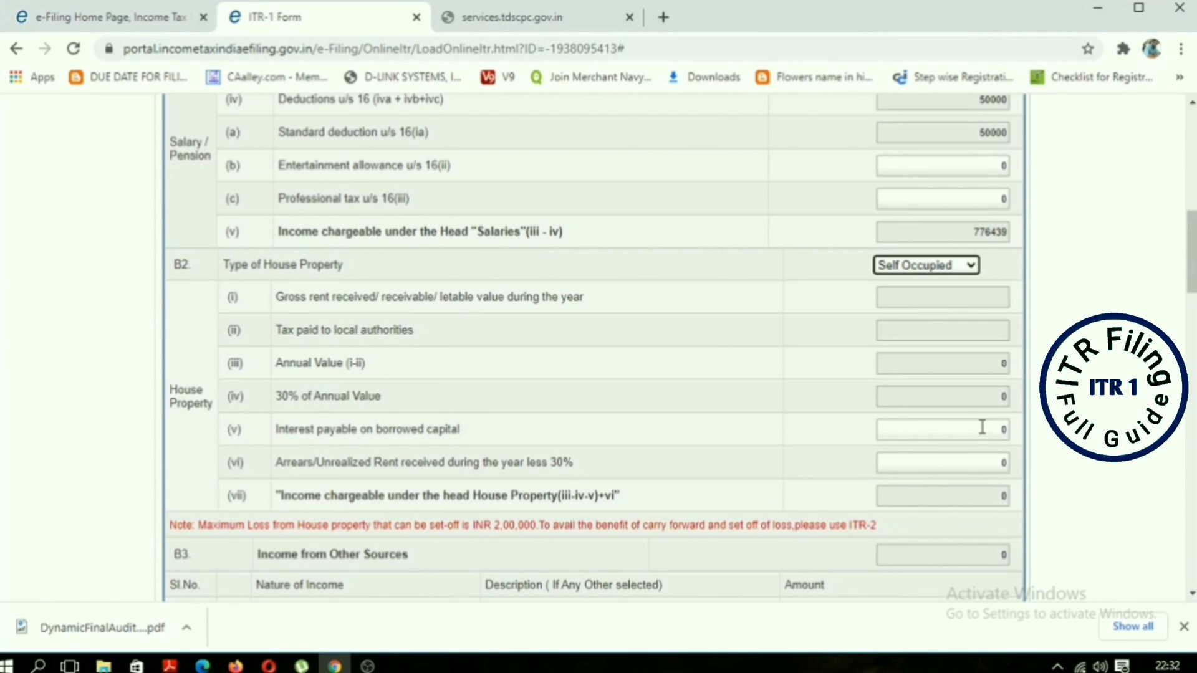
# Step: Try Let Out as the house property type once more and change it back to Self Occupied
pyautogui.click(966, 266)
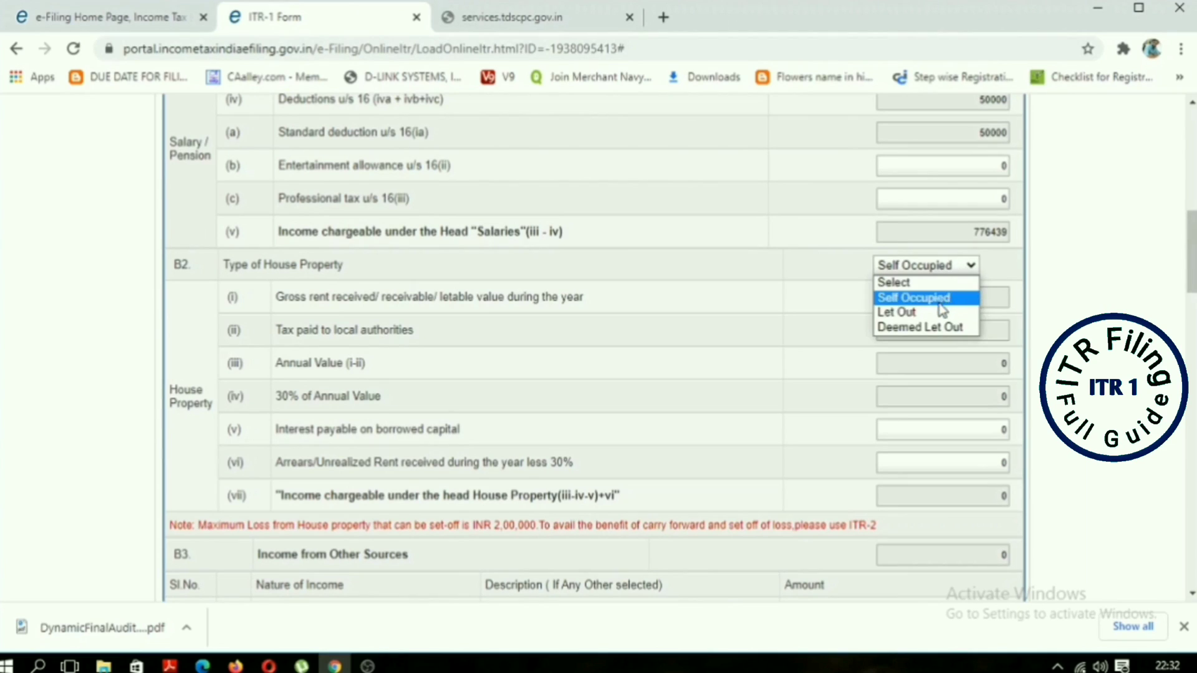
pyautogui.click(937, 314)
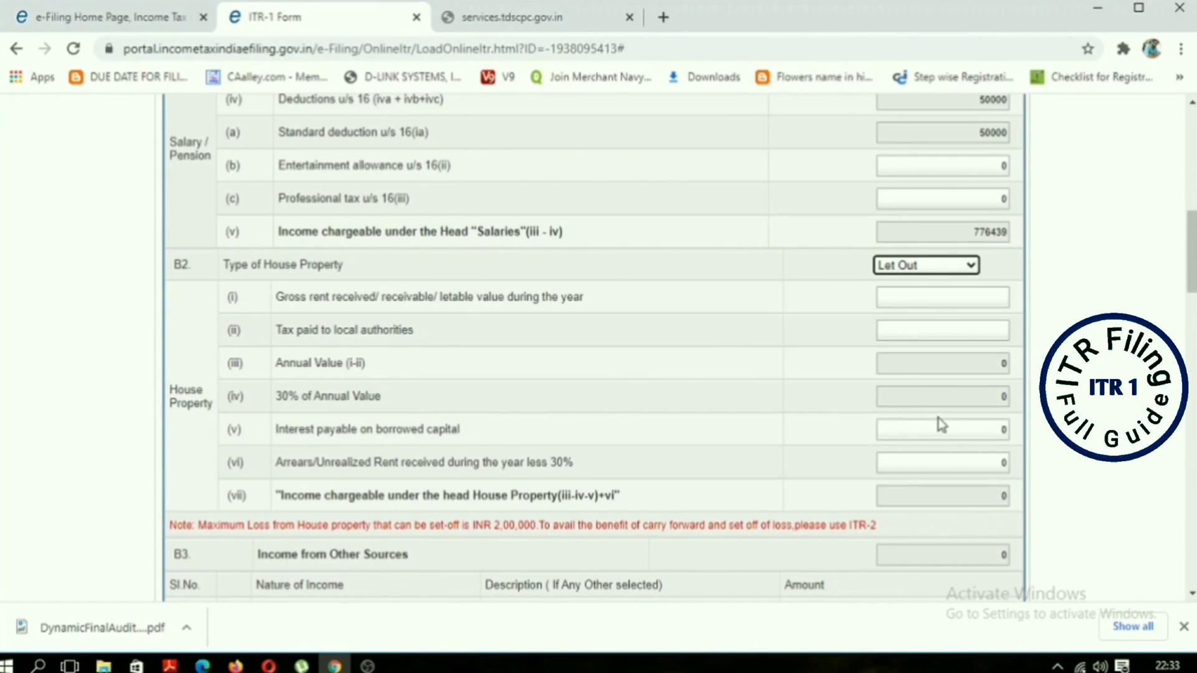
pyautogui.click(966, 273)
pyautogui.click(930, 298)
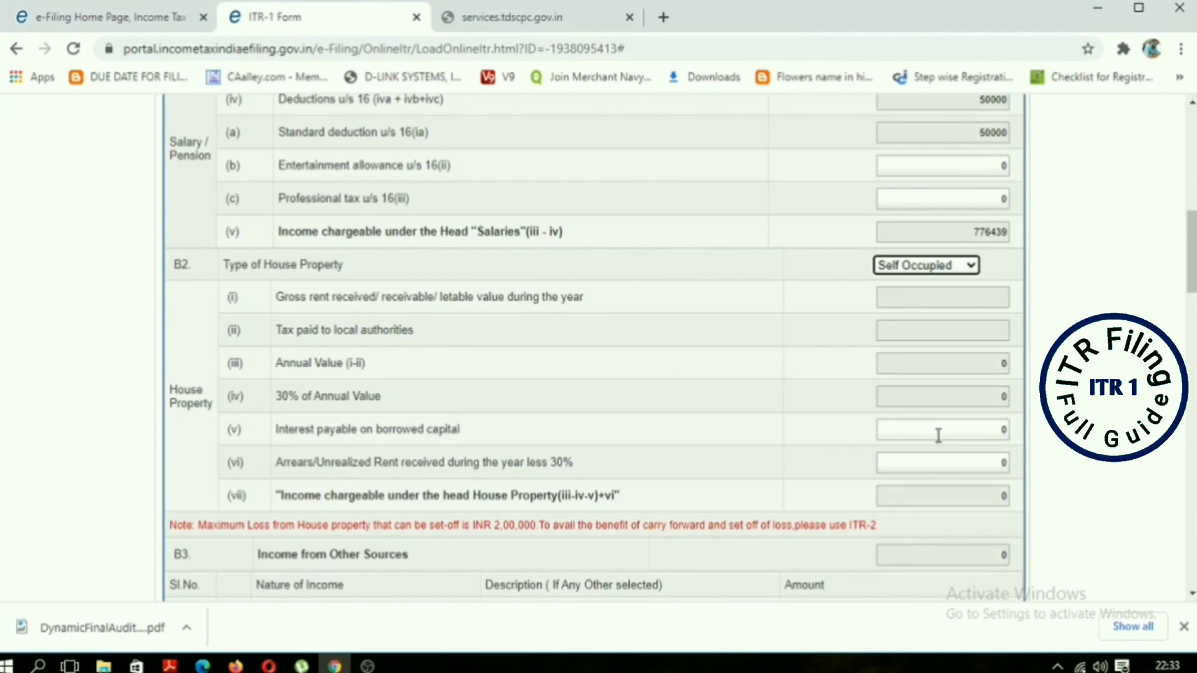
# Step: Review the salary and house property rows, and reset the type of house property to the blank Select option
pyautogui.scroll(-3, 769, 484)
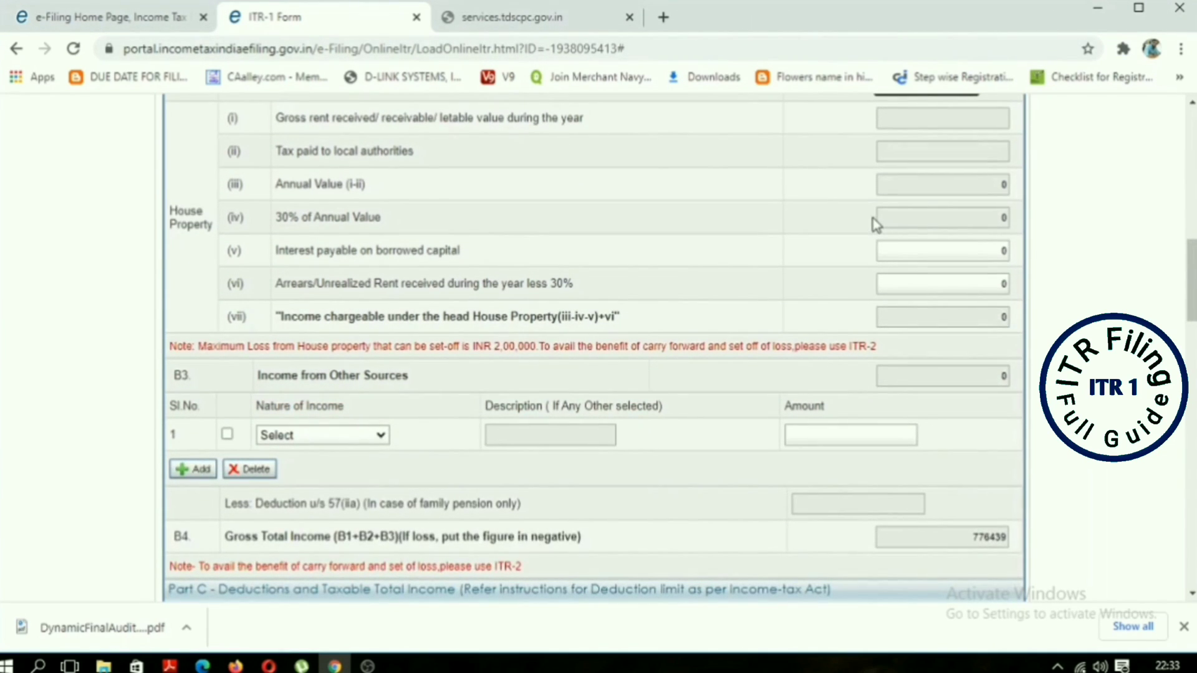
pyautogui.scroll(4, 951, 223)
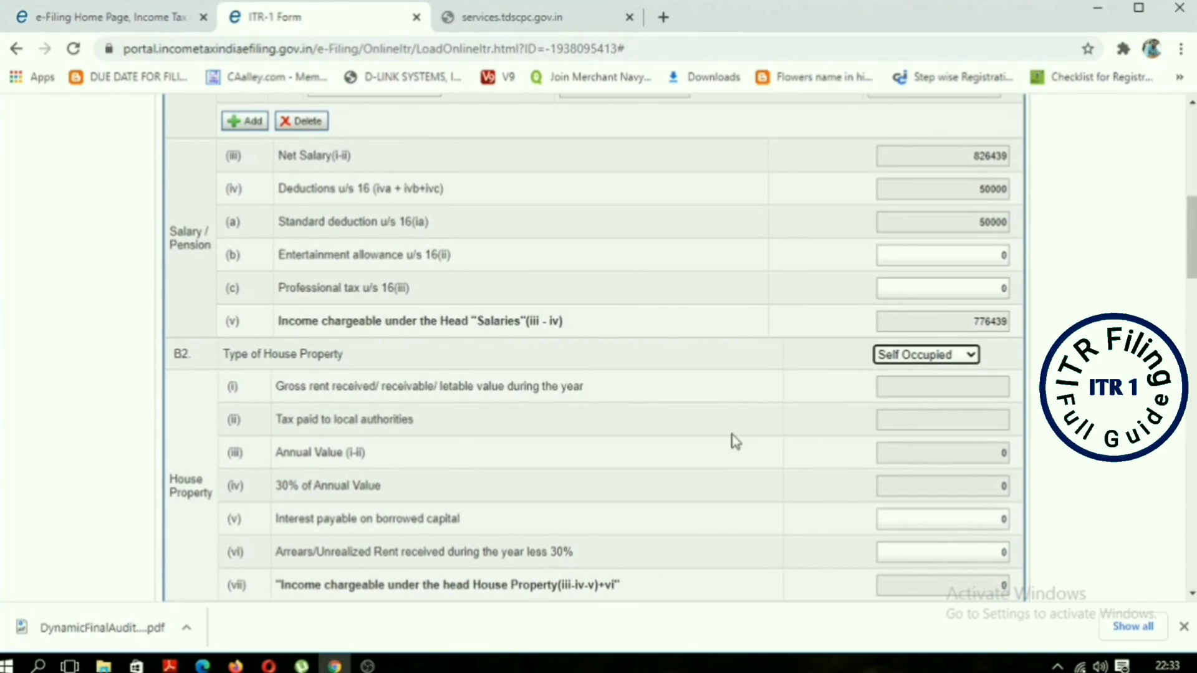
pyautogui.scroll(-2, 916, 340)
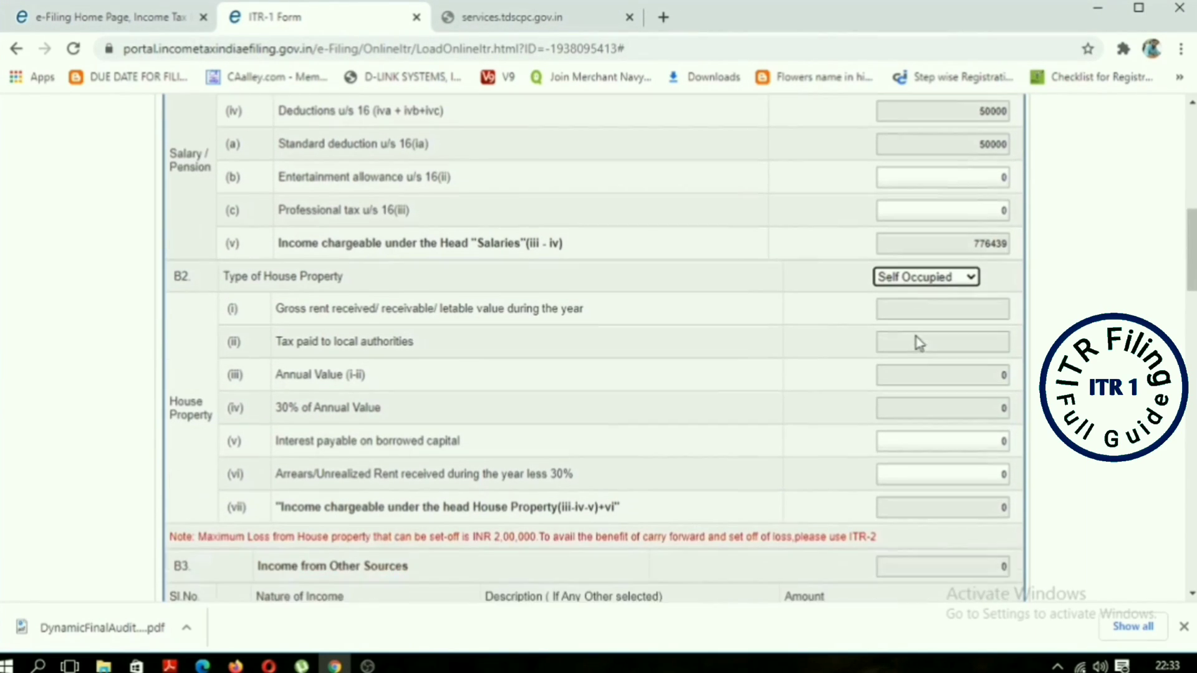
pyautogui.click(963, 267)
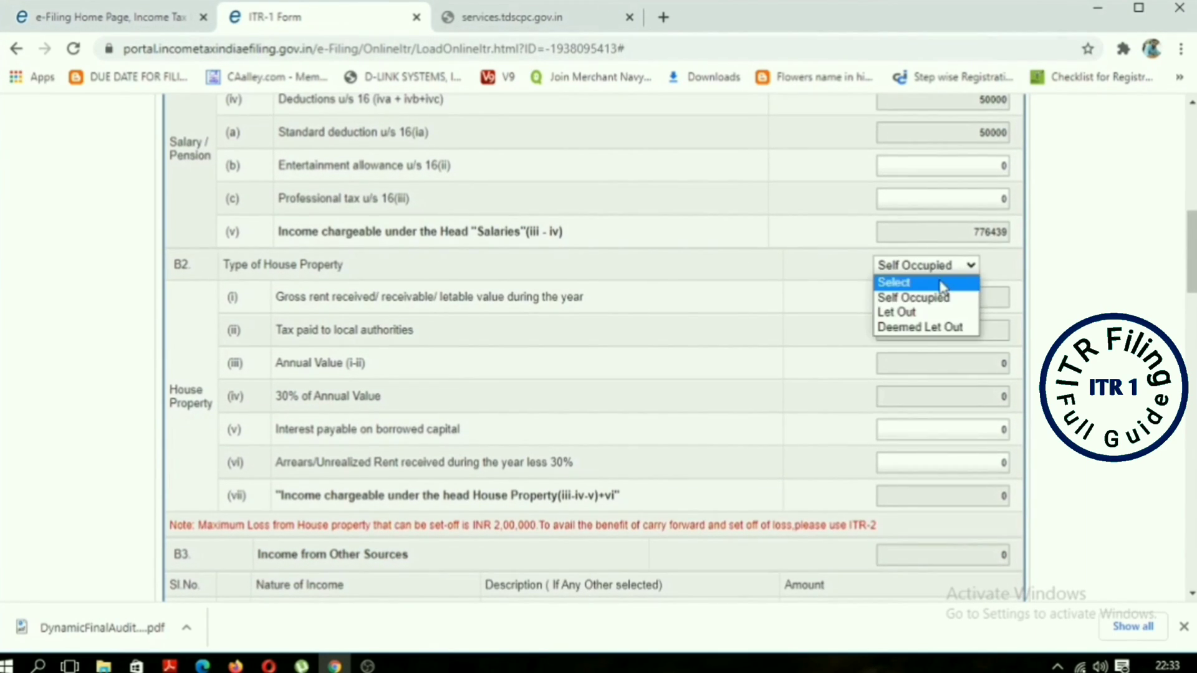
pyautogui.click(938, 282)
# Step: View the available natures of income under Income from Other Sources without choosing one
pyautogui.scroll(-4, 691, 388)
pyautogui.scroll(-2, 692, 384)
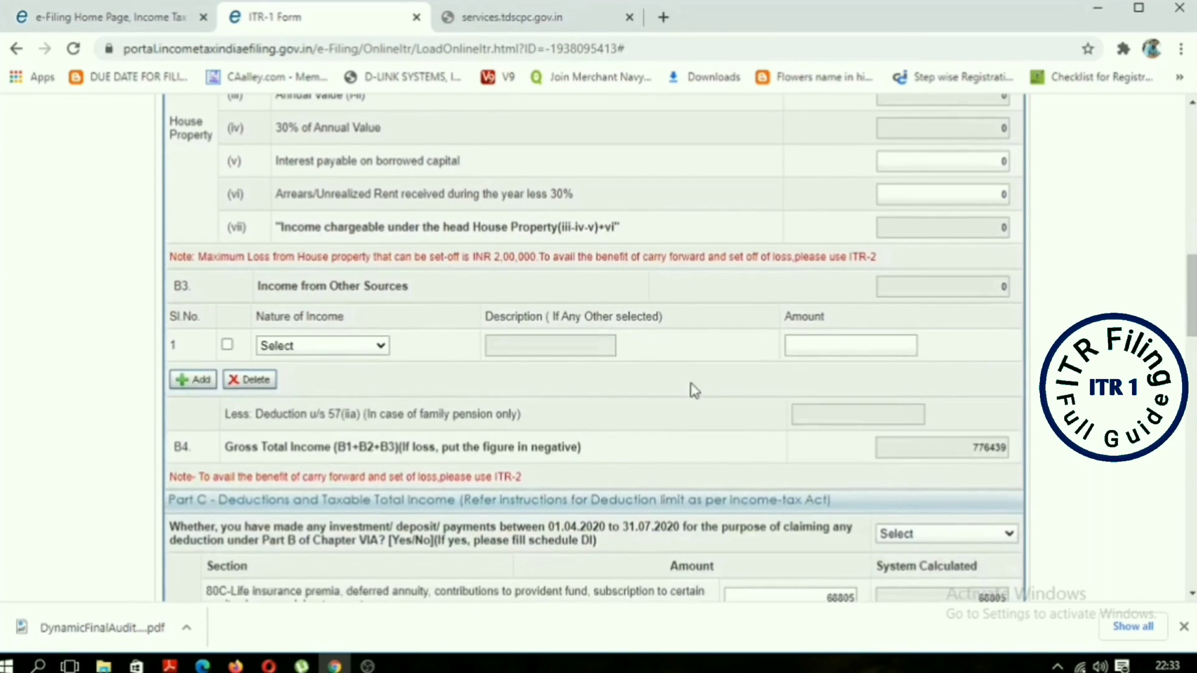
pyautogui.click(369, 353)
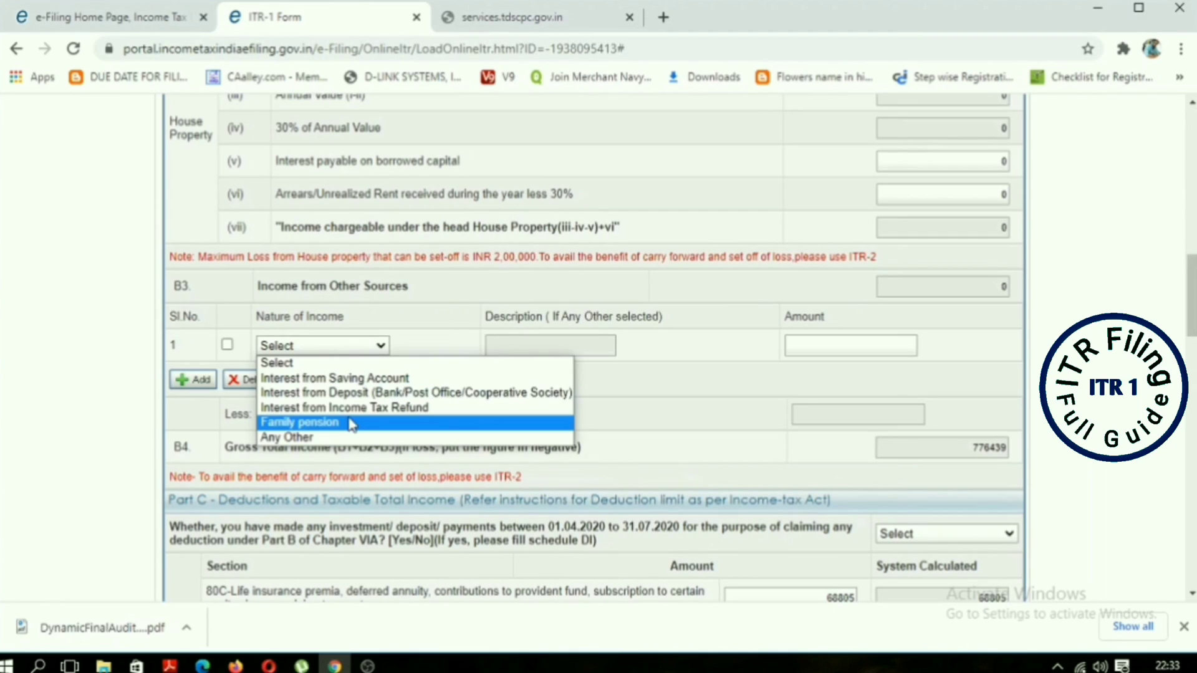
pyautogui.click(695, 405)
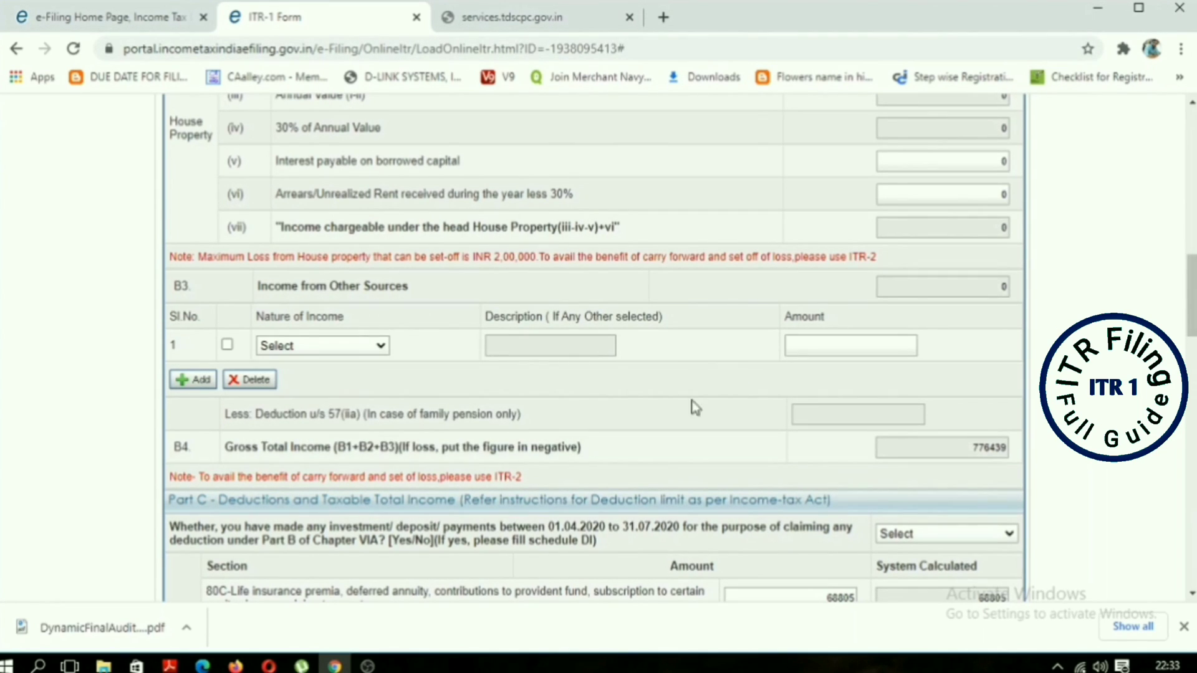
# Step: Check the other-sources income and Chapter VI-A deductions in the Form 16 PDF in Adobe Reader, and return to the ITR-1 form in Chrome
pyautogui.click(170, 666)
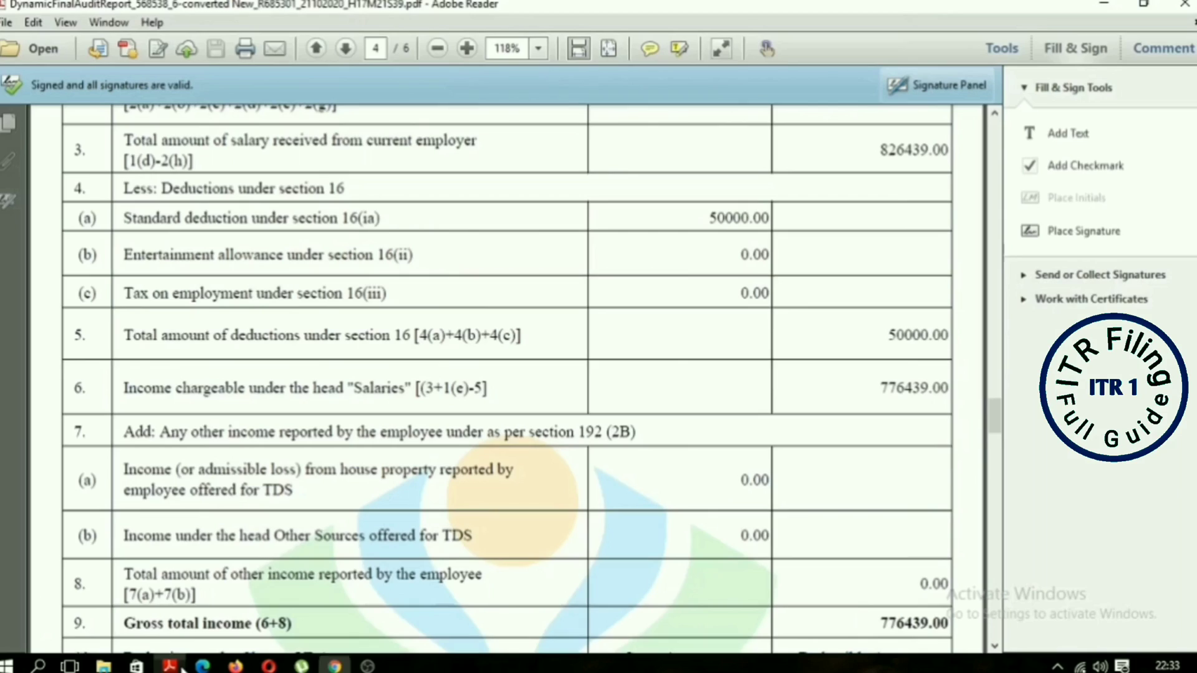
pyautogui.scroll(-3, 554, 387)
pyautogui.scroll(-3, 554, 387)
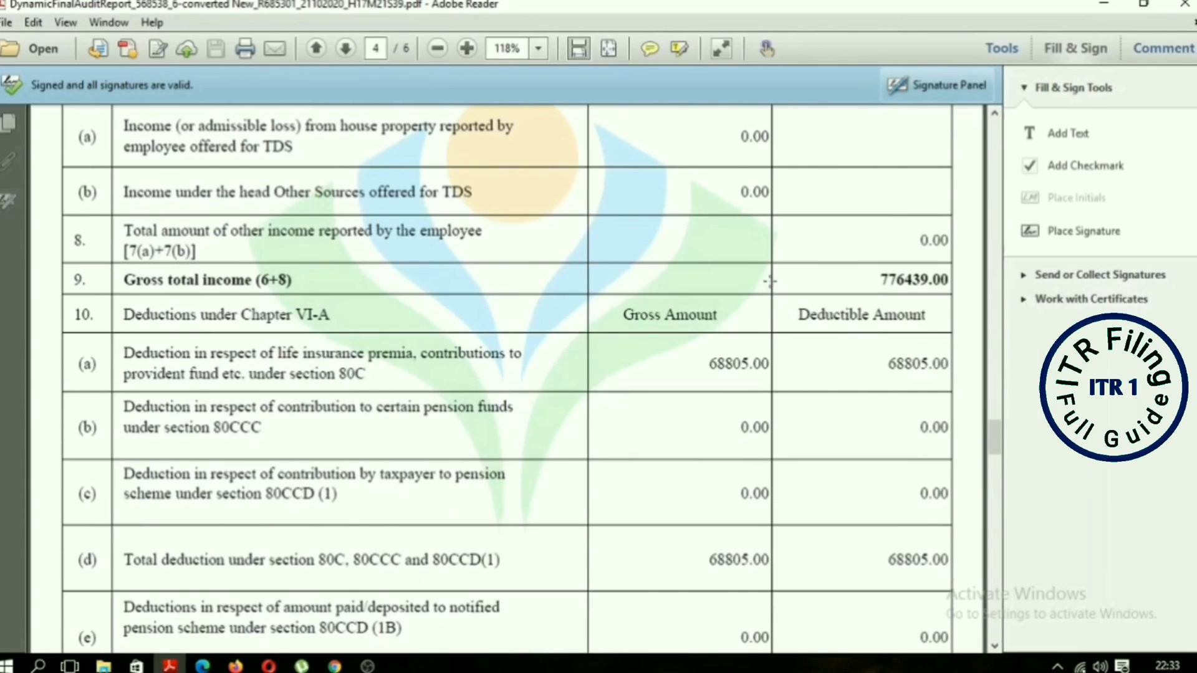
pyautogui.scroll(-15, 770, 282)
pyautogui.scroll(20, 770, 285)
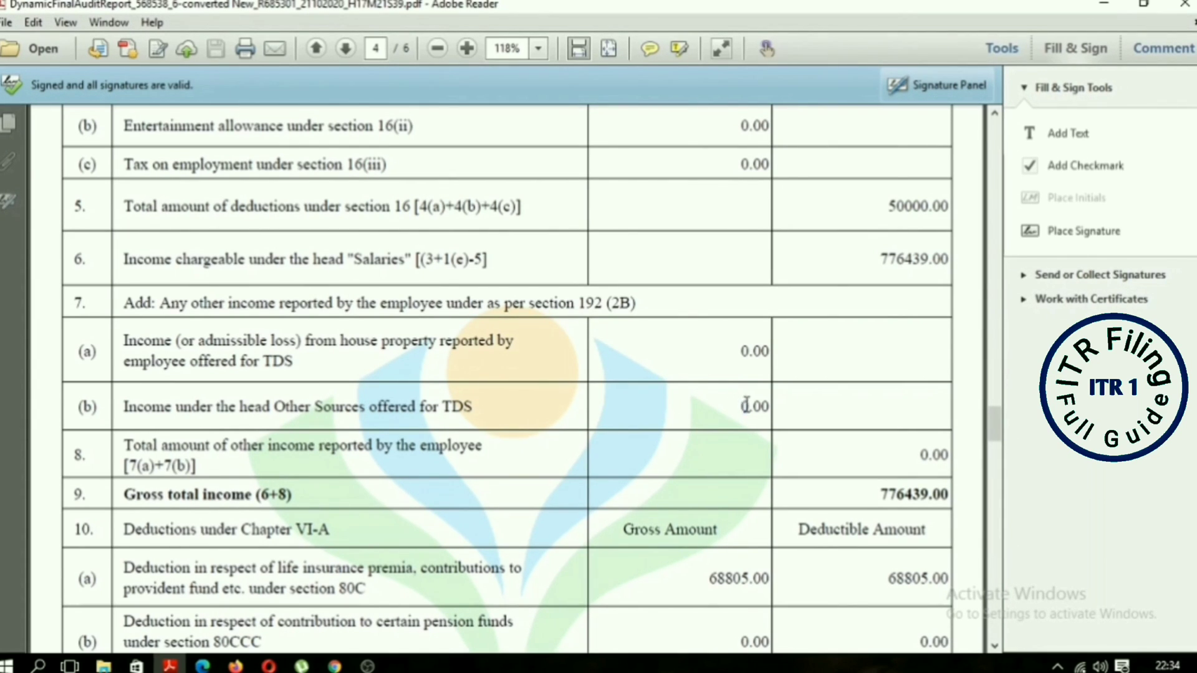
pyautogui.moveTo(746, 405); pyautogui.dragTo(740, 405)
pyautogui.scroll(-4, 746, 405)
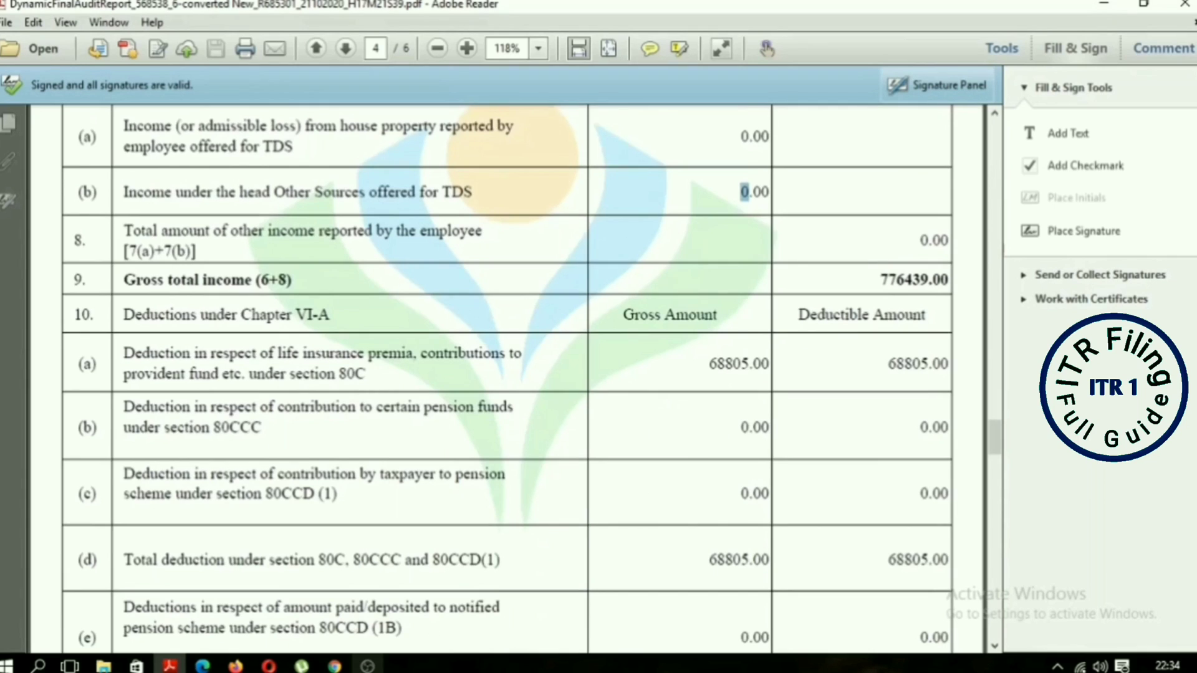
pyautogui.click(171, 666)
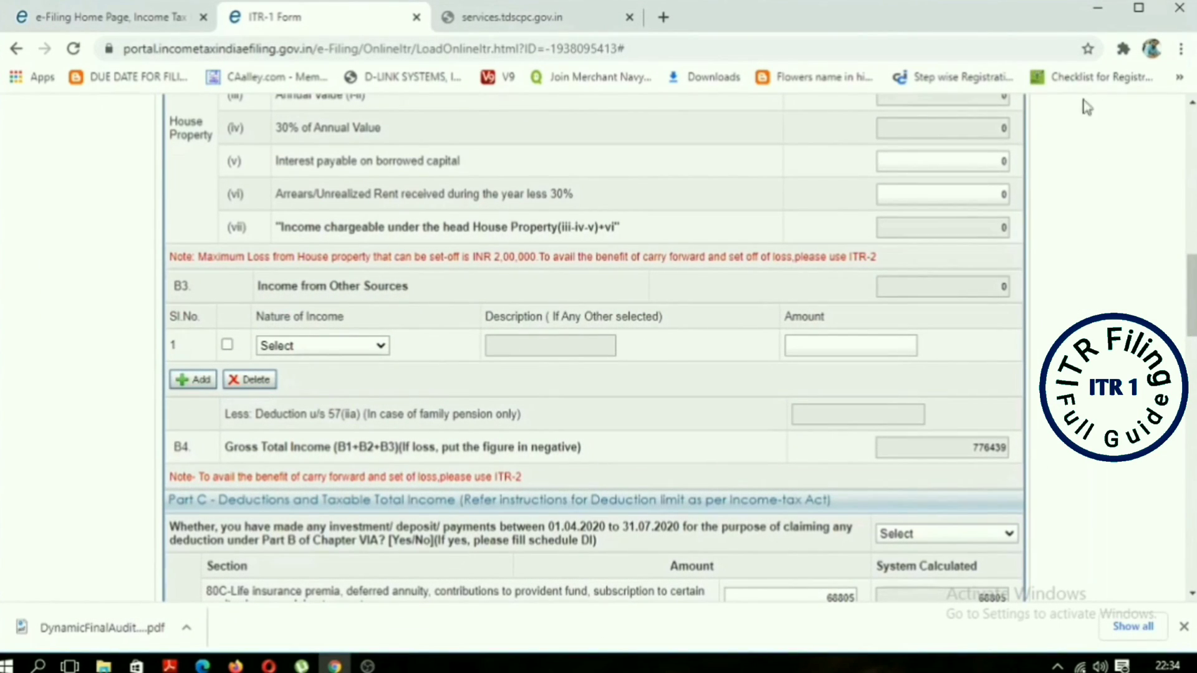
# Step: Declare Interest from Saving Account of 5632 under Income from Other Sources
pyautogui.scroll(-2, 689, 390)
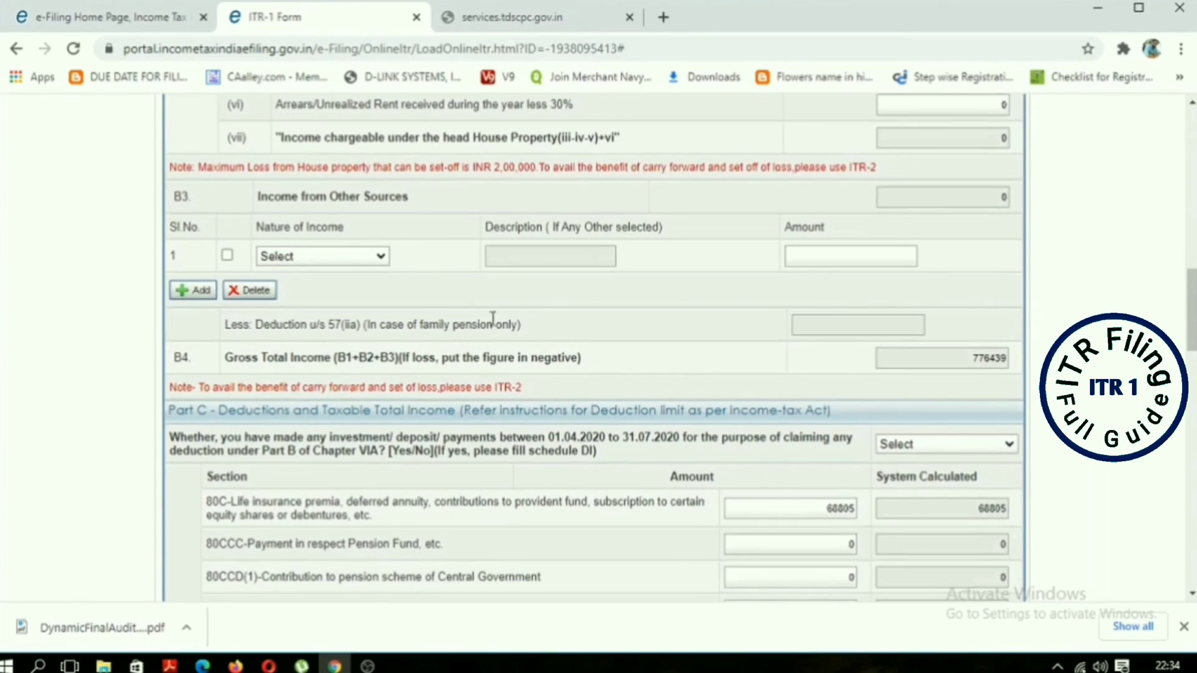
pyautogui.click(378, 260)
pyautogui.click(344, 291)
pyautogui.click(832, 257)
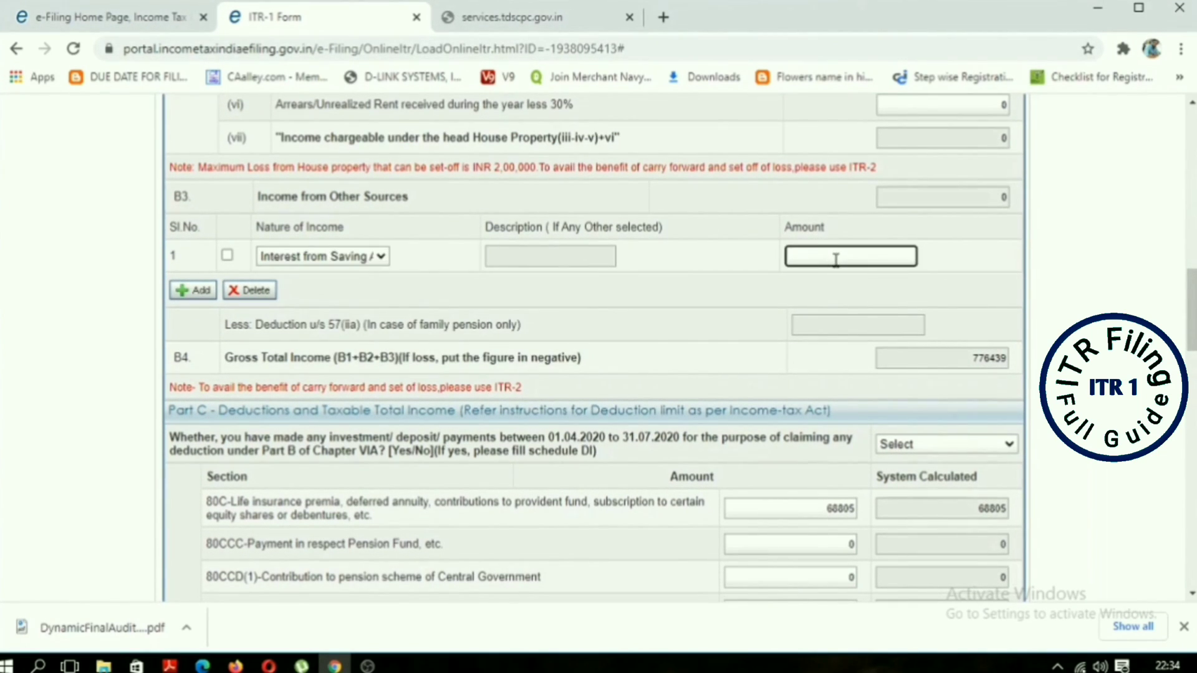
pyautogui.write('5632')
pyautogui.click(663, 270)
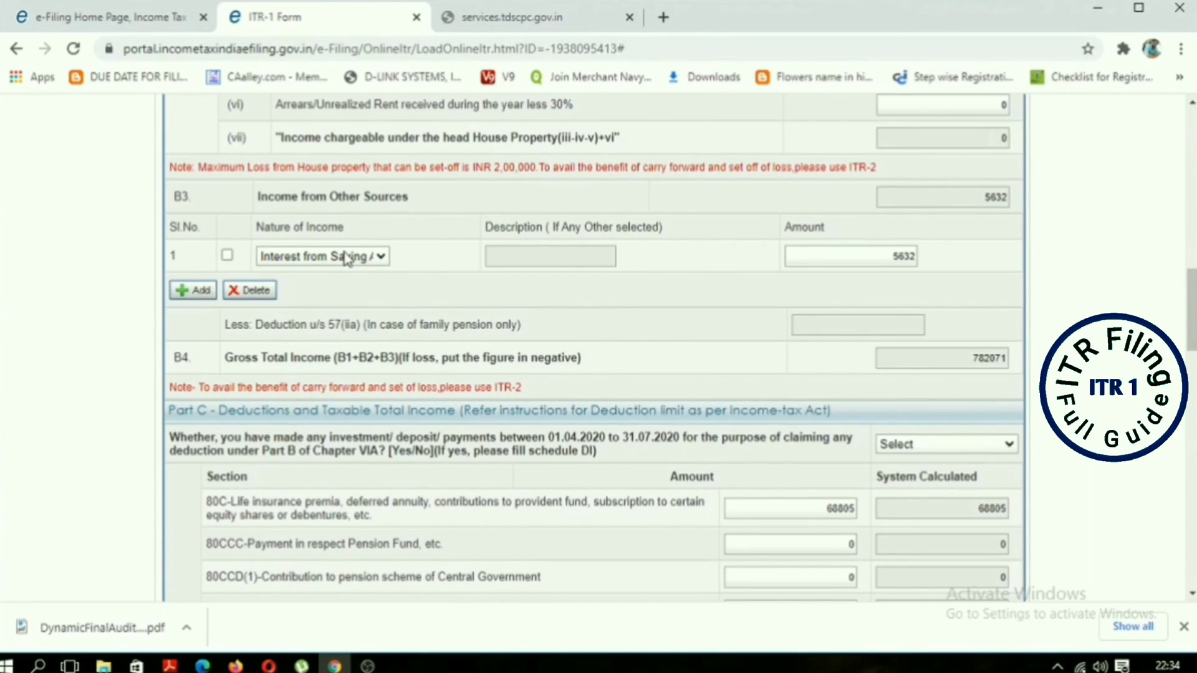
# Step: Enter 5632 as the section 80TTA deduction, matching the declared savings account interest
pyautogui.scroll(-4, 347, 258)
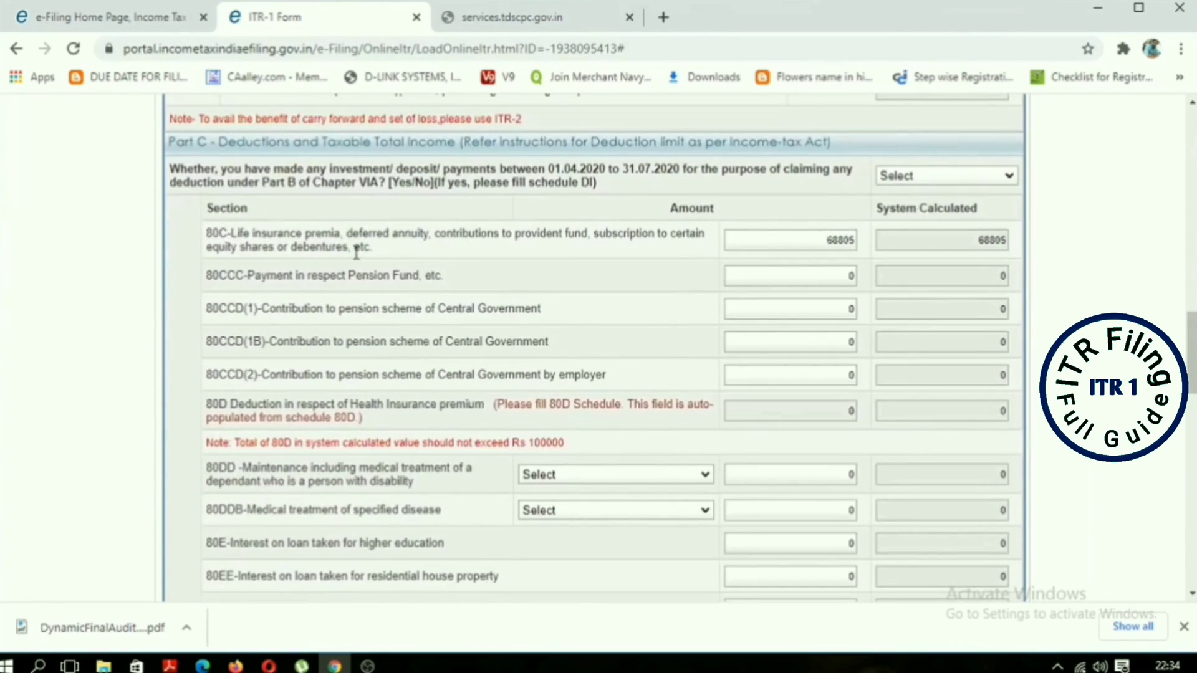
pyautogui.scroll(-5, 356, 252)
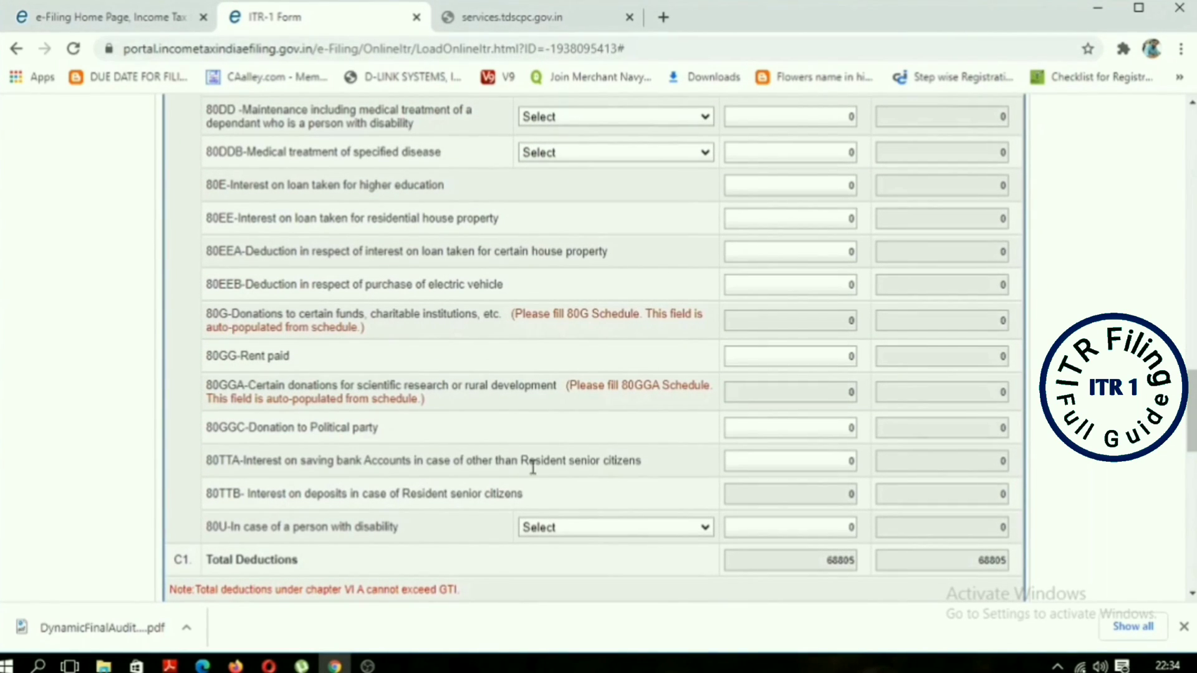
pyautogui.click(820, 461)
pyautogui.scroll(1, 852, 386)
pyautogui.scroll(8, 853, 386)
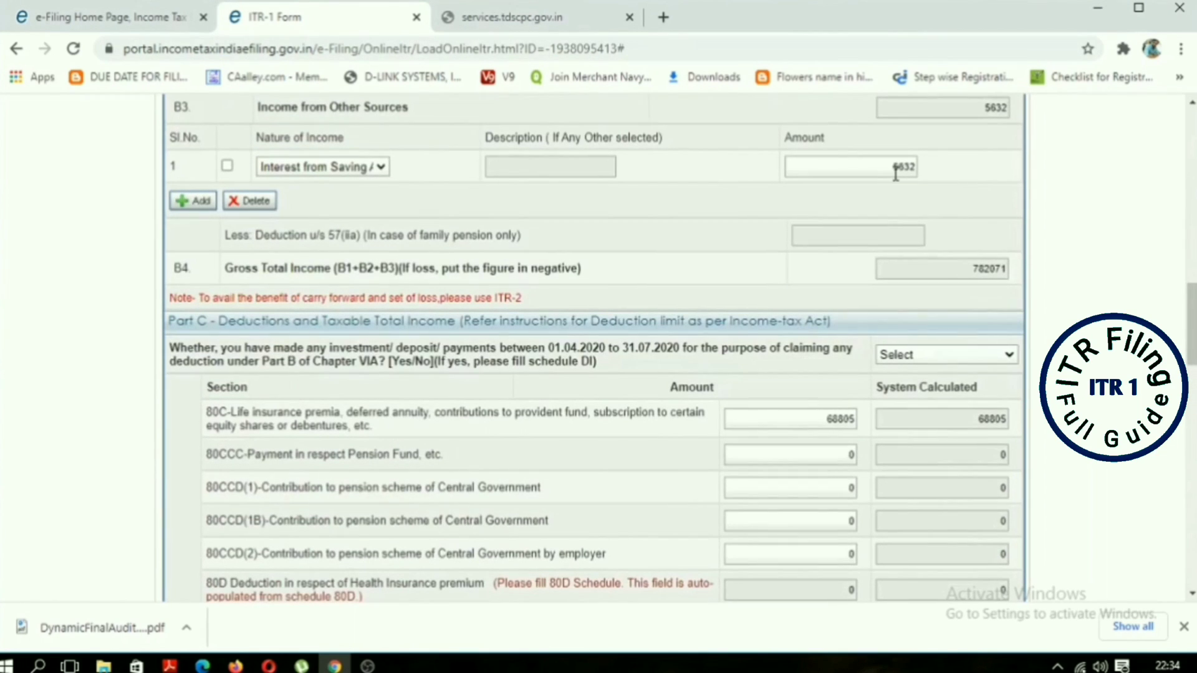
pyautogui.scroll(-8, 667, 516)
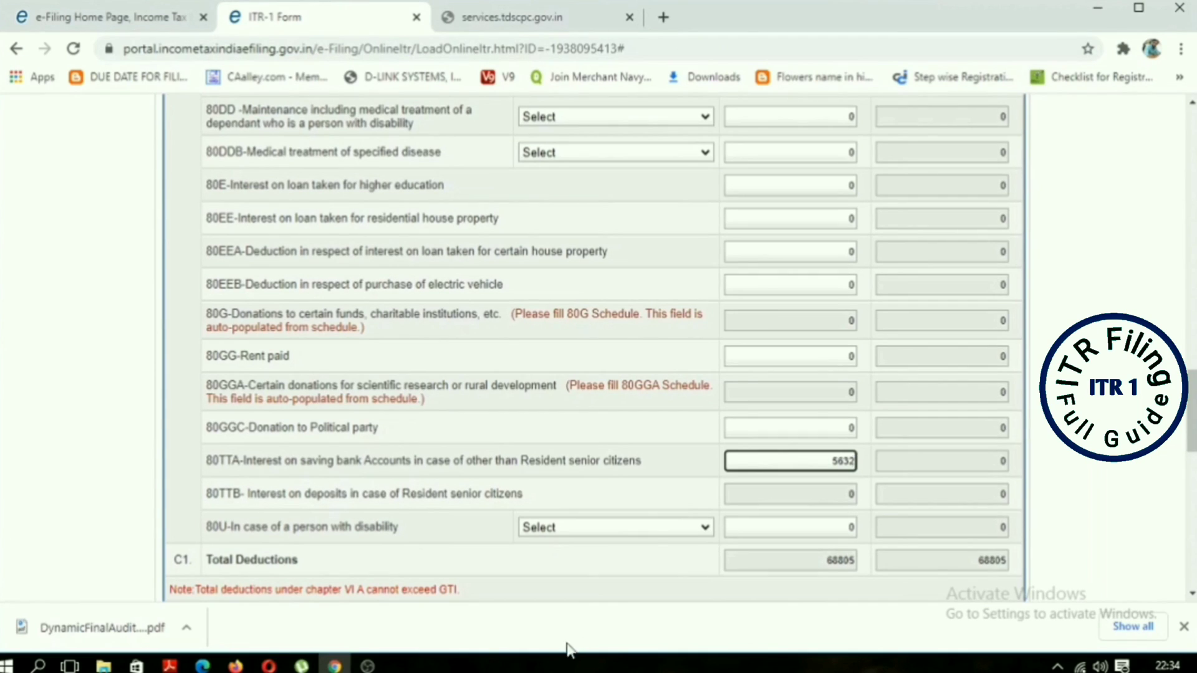
# Step: Commit the 80TTA amount and answer NO to making Chapter VI-A investments or payments between 01.04.2020 and 31.07.2020
pyautogui.click(594, 482)
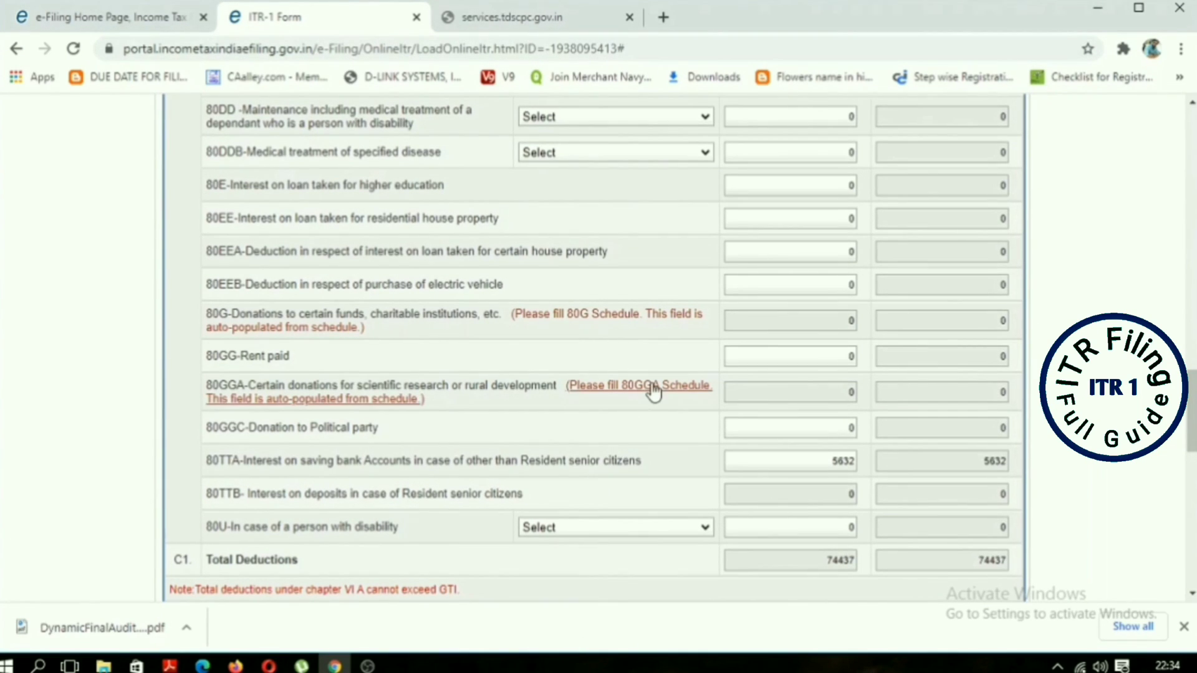
pyautogui.scroll(6, 661, 386)
pyautogui.scroll(4, 660, 391)
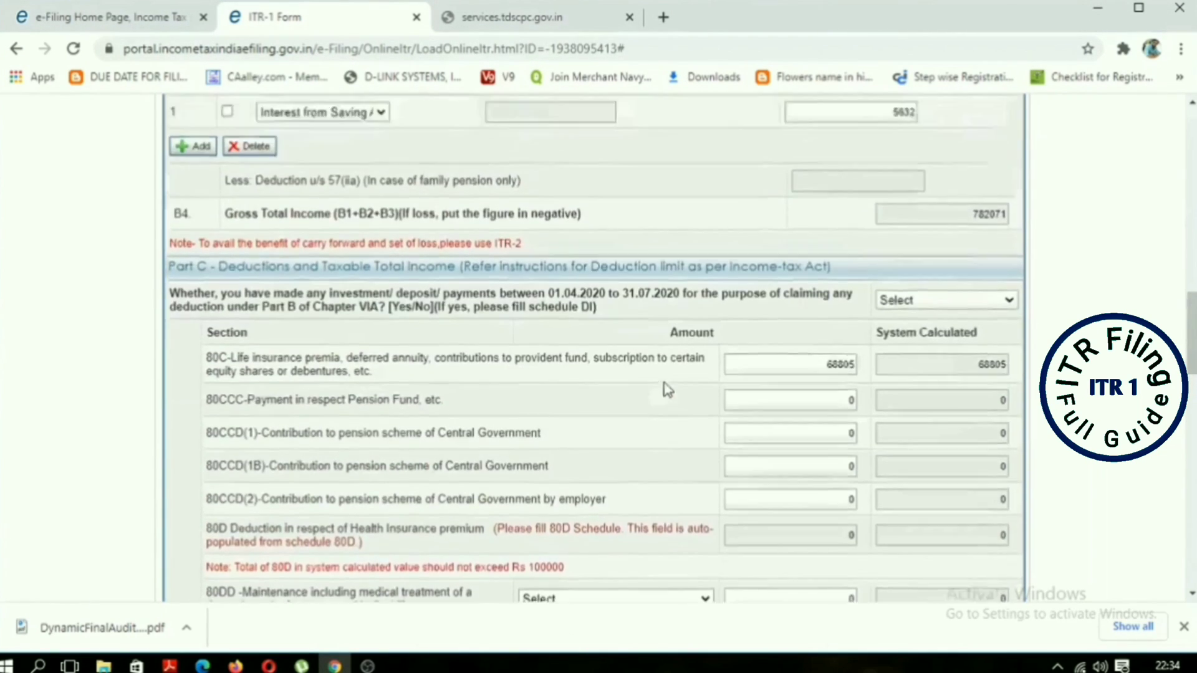
pyautogui.scroll(-3, 684, 371)
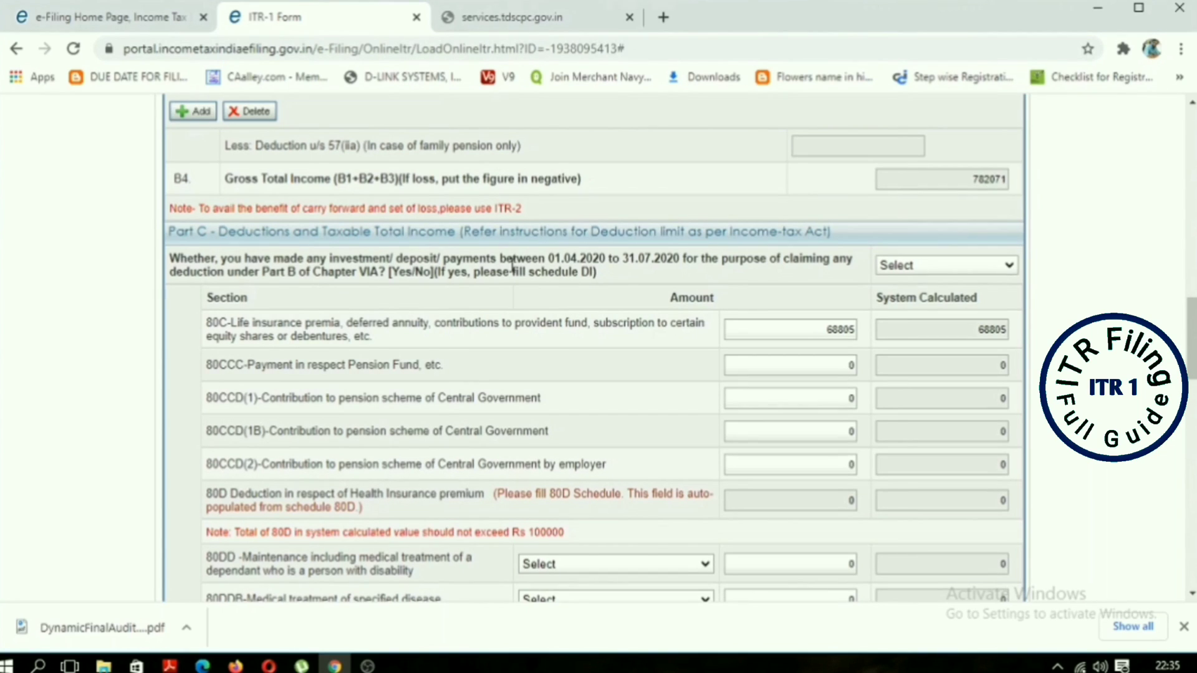
pyautogui.click(926, 265)
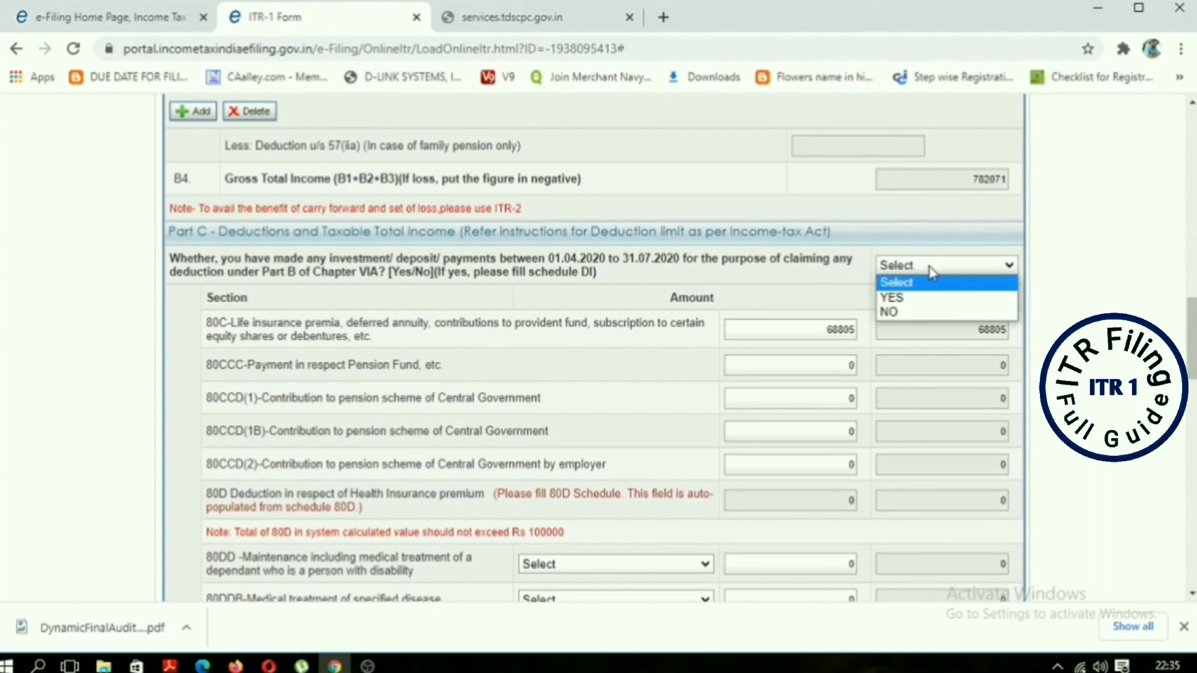
pyautogui.click(907, 313)
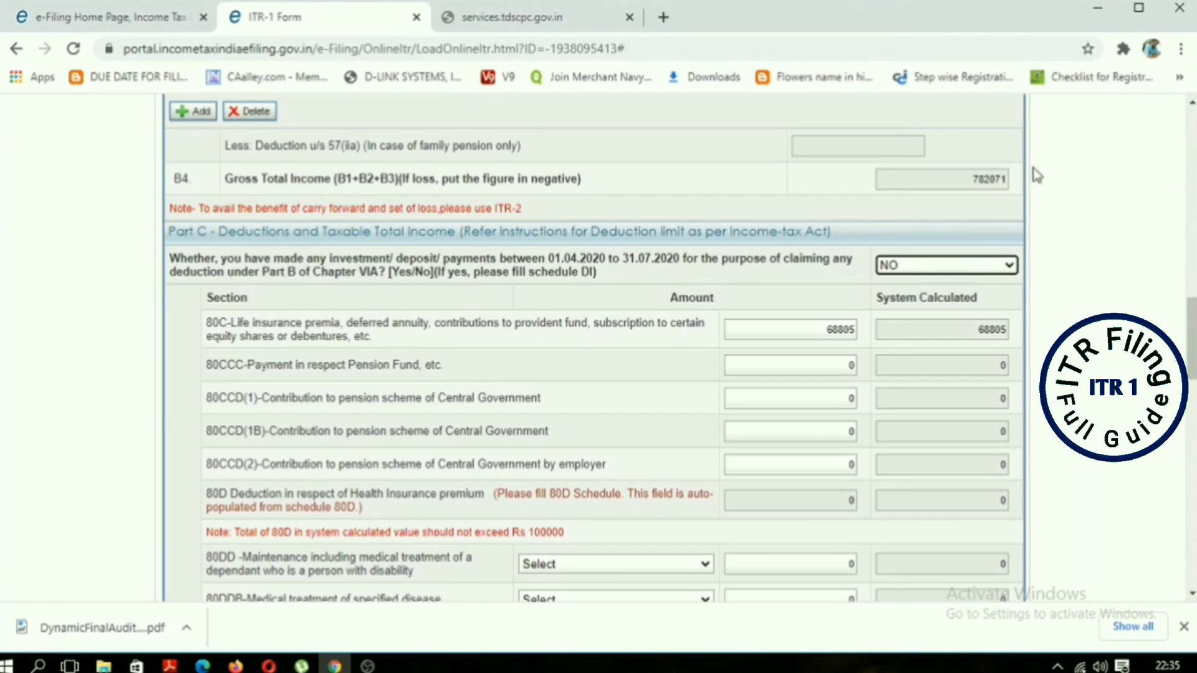
# Step: Try YES for the 01.04.2020 to 31.07.2020 investment question and set the answer back to NO
pyautogui.click(948, 270)
pyautogui.click(922, 299)
pyautogui.click(932, 265)
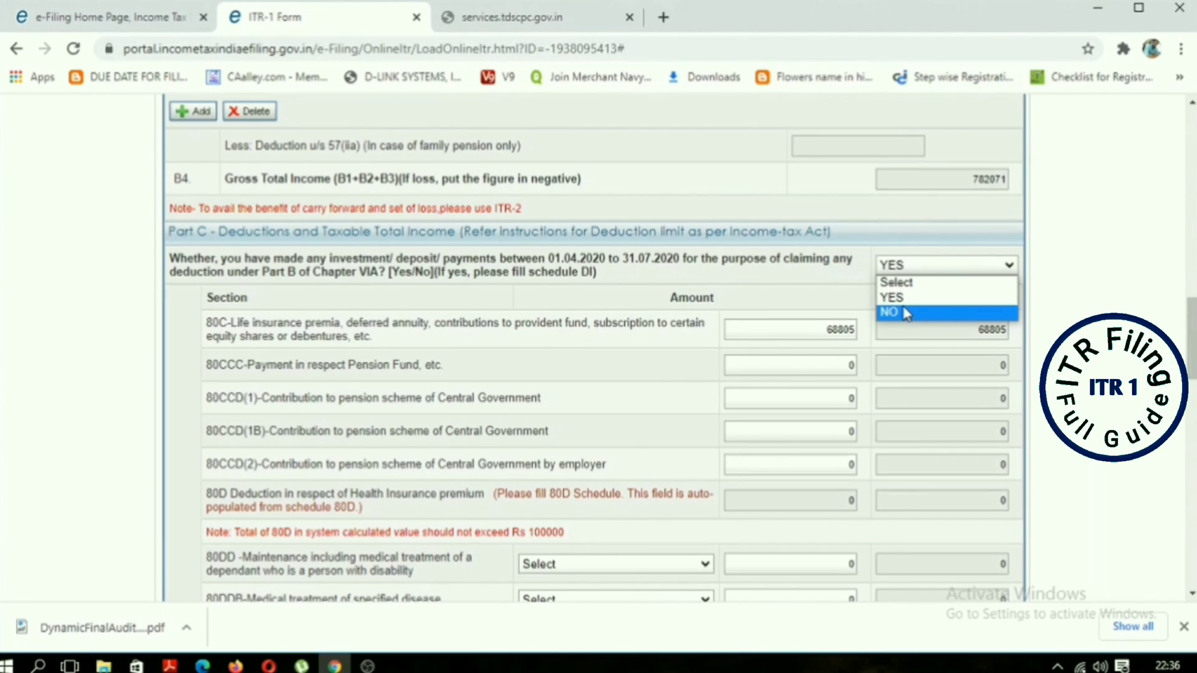
pyautogui.click(902, 298)
pyautogui.click(916, 269)
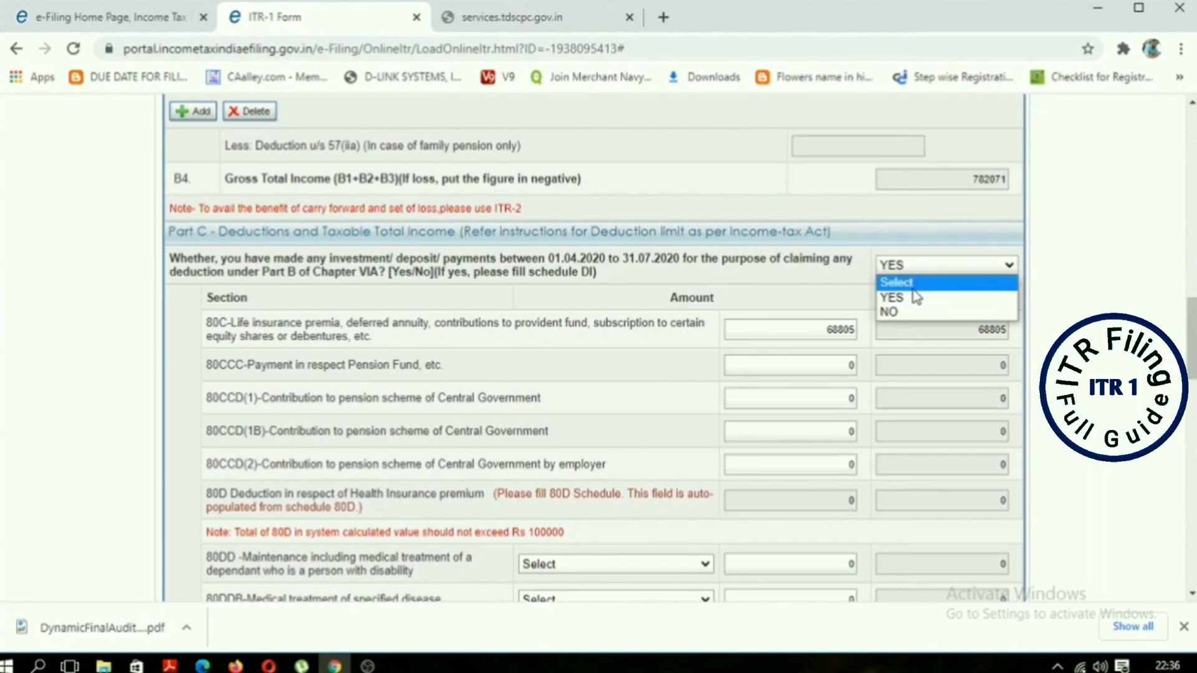
pyautogui.click(908, 312)
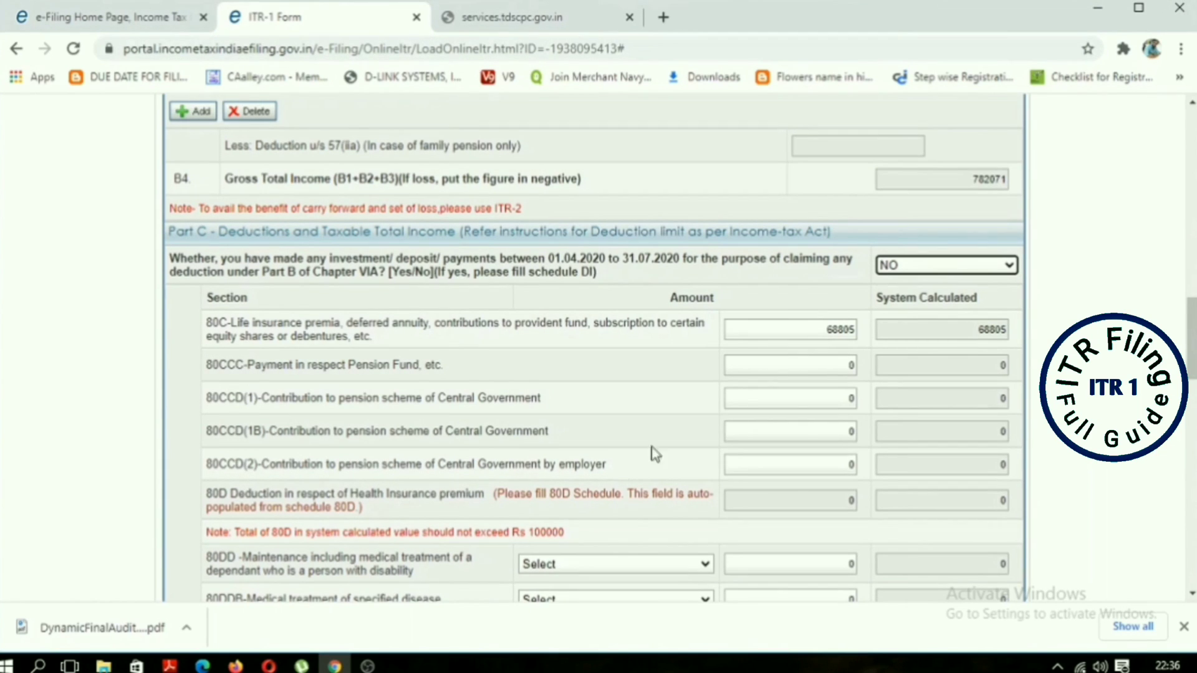
# Step: Check the Chapter VI-A deductions, taxable income and tax payable in the Form 16 PDF in Adobe Reader, and return to Chrome
pyautogui.click(170, 666)
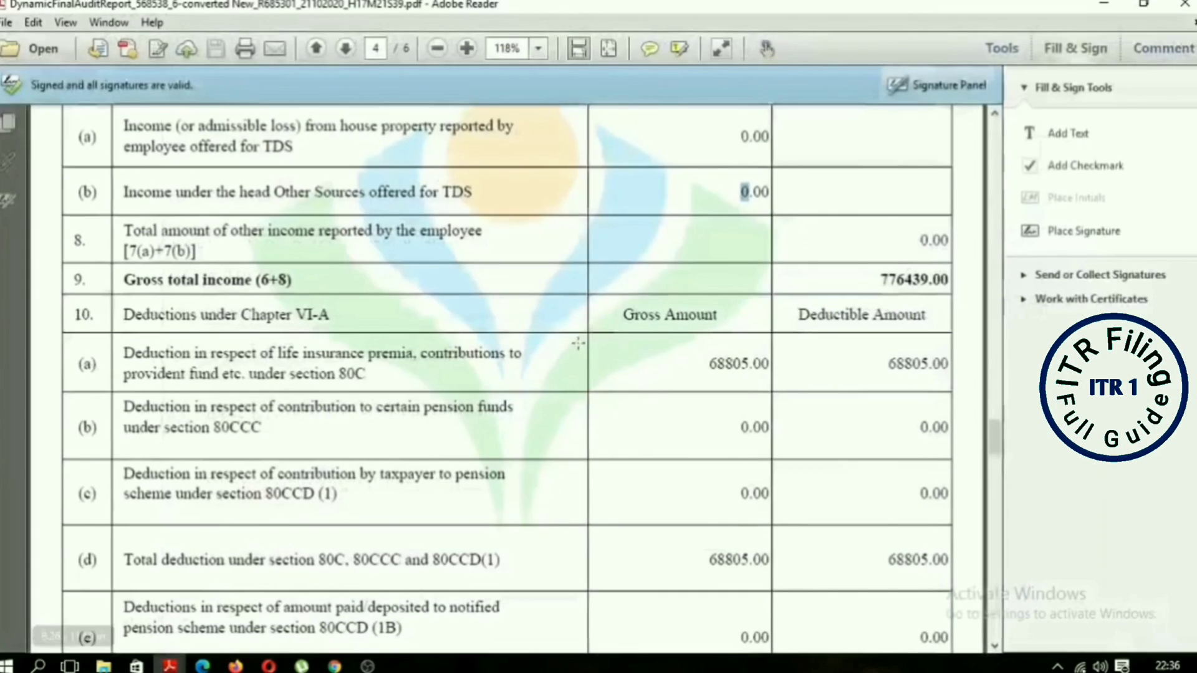
pyautogui.scroll(-5, 701, 286)
pyautogui.scroll(-10, 773, 266)
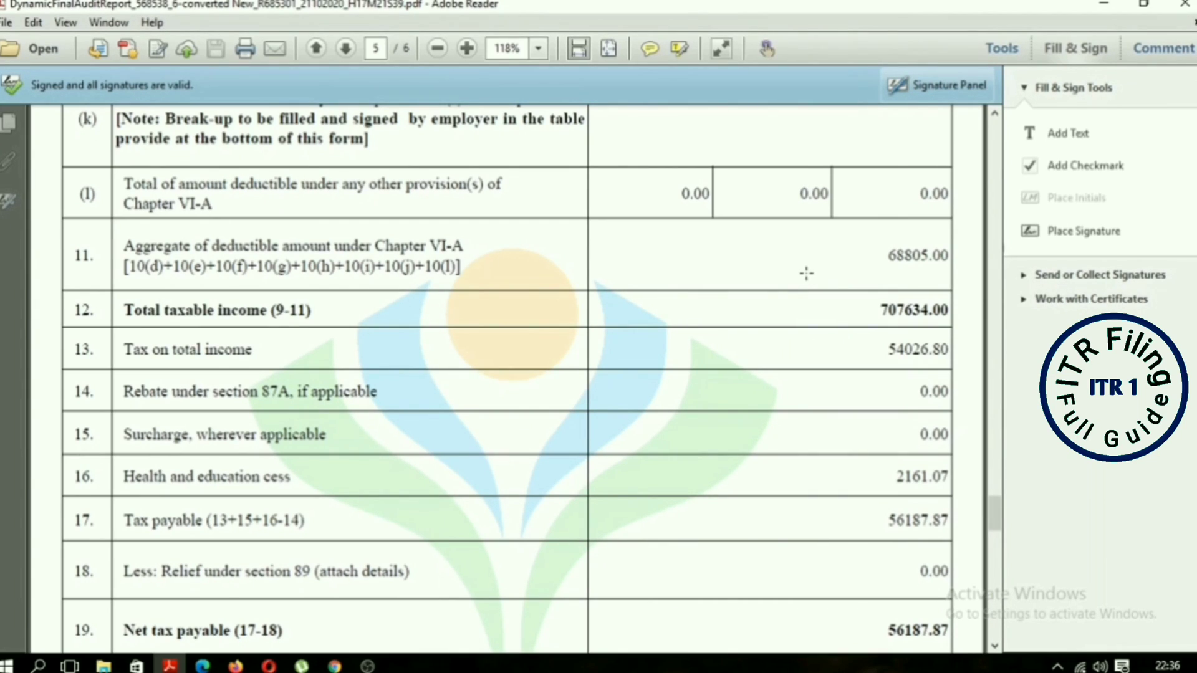
pyautogui.scroll(-3, 802, 330)
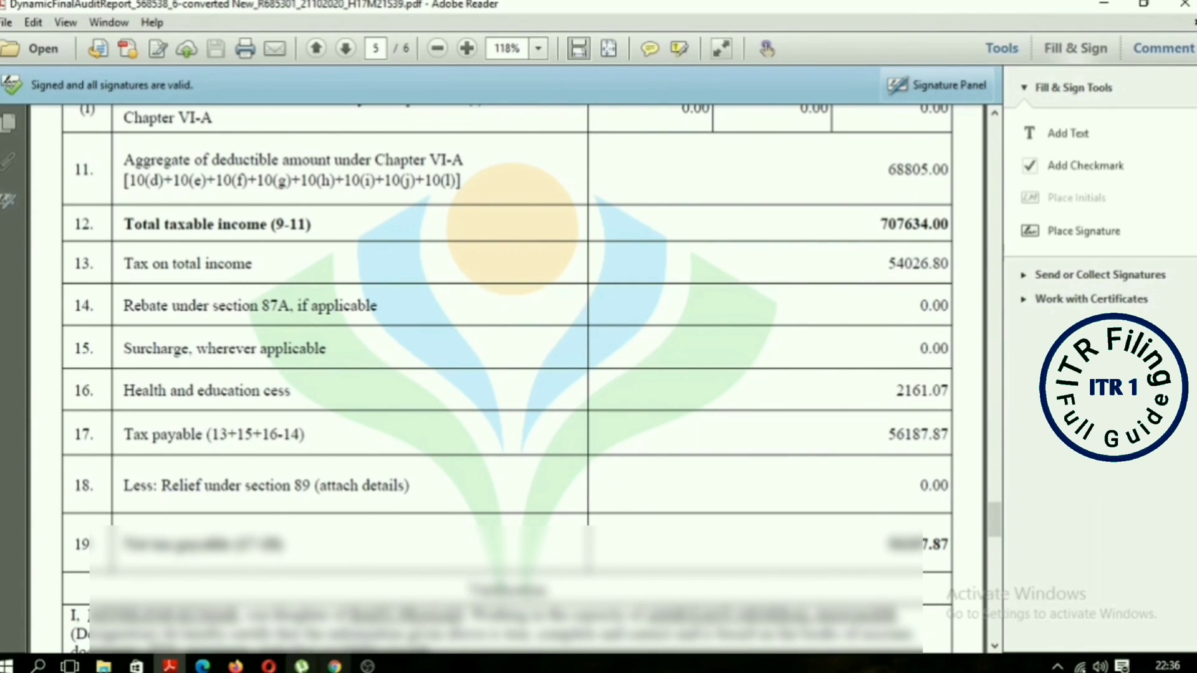
pyautogui.click(335, 666)
# Step: Set the section 80C deduction to 103560 and the section 80CCD(1B) pension contribution to 68805
pyautogui.scroll(1, 440, 408)
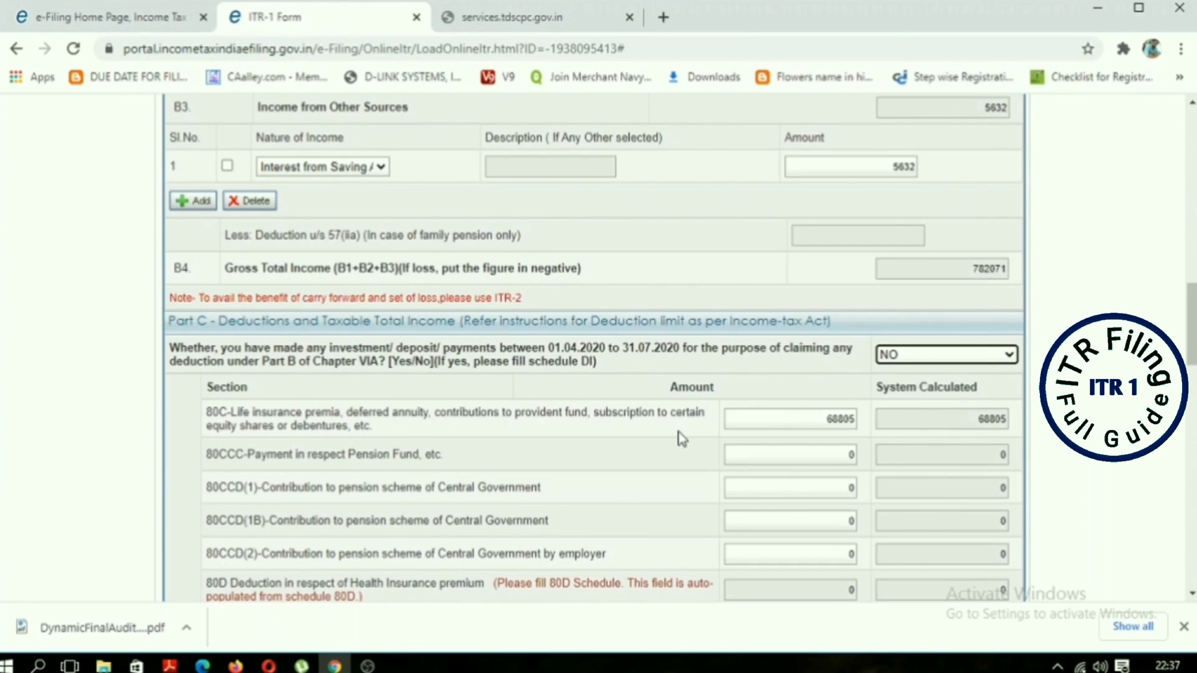
pyautogui.press('Tab')
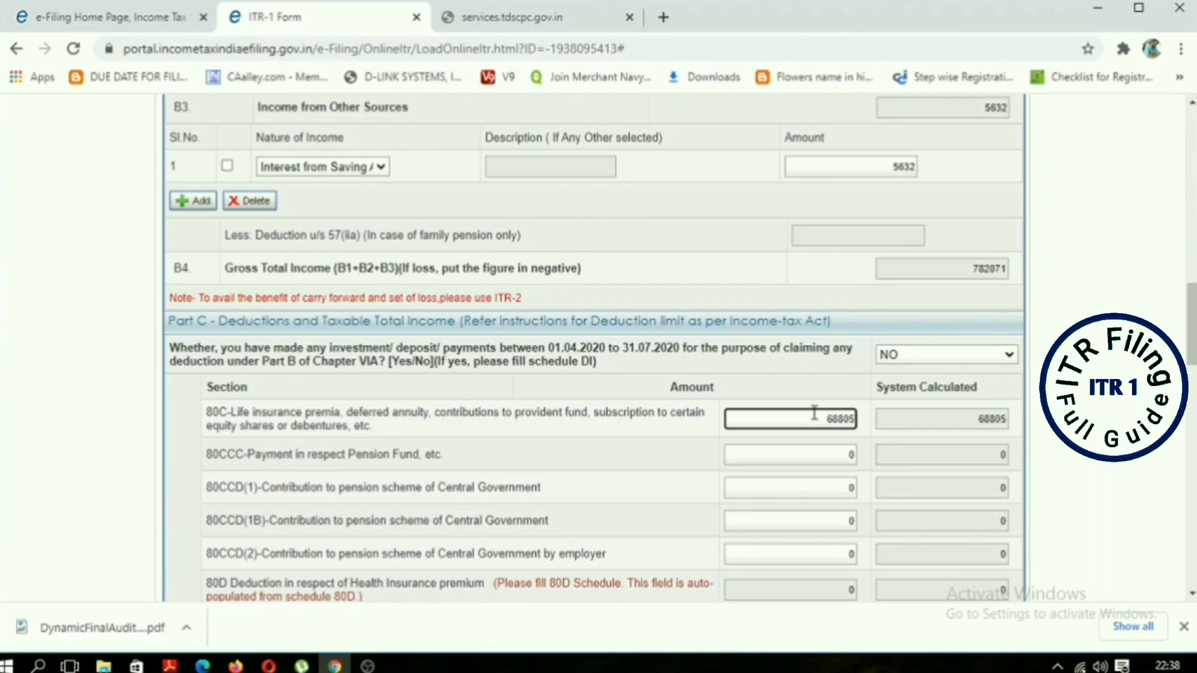
pyautogui.scroll(-2, 815, 414)
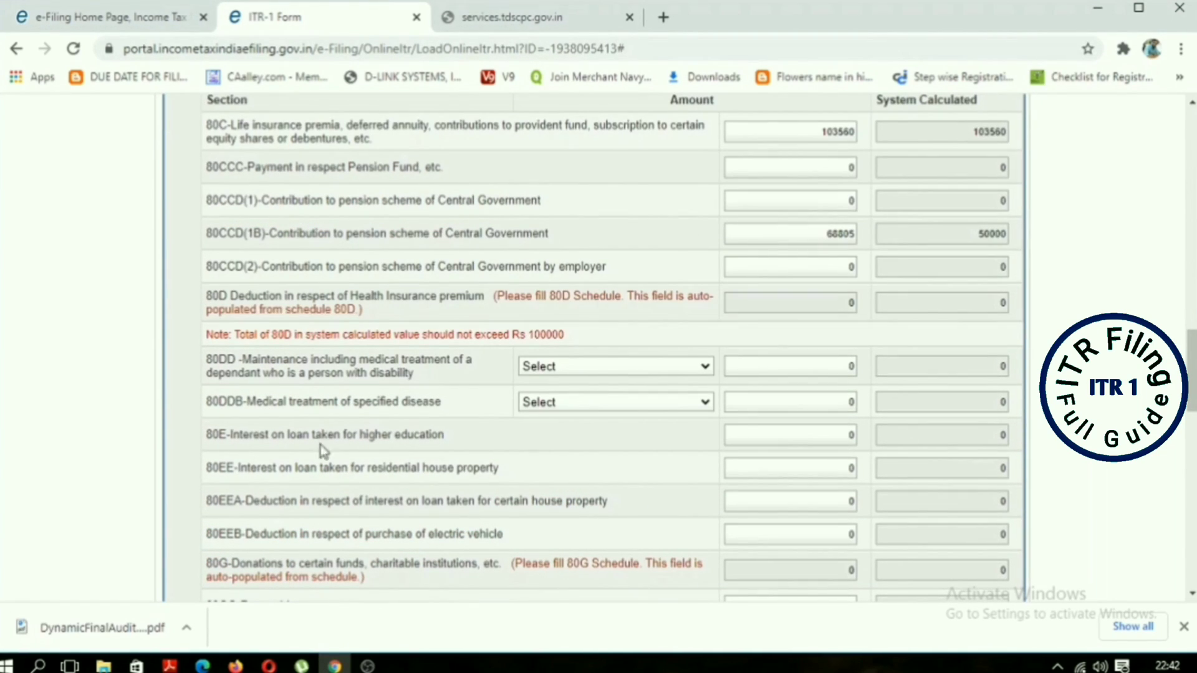
# Step: Open Schedule 80D, try YES for a senior citizen in the family excluding parents, and settle on NO
pyautogui.click(316, 315)
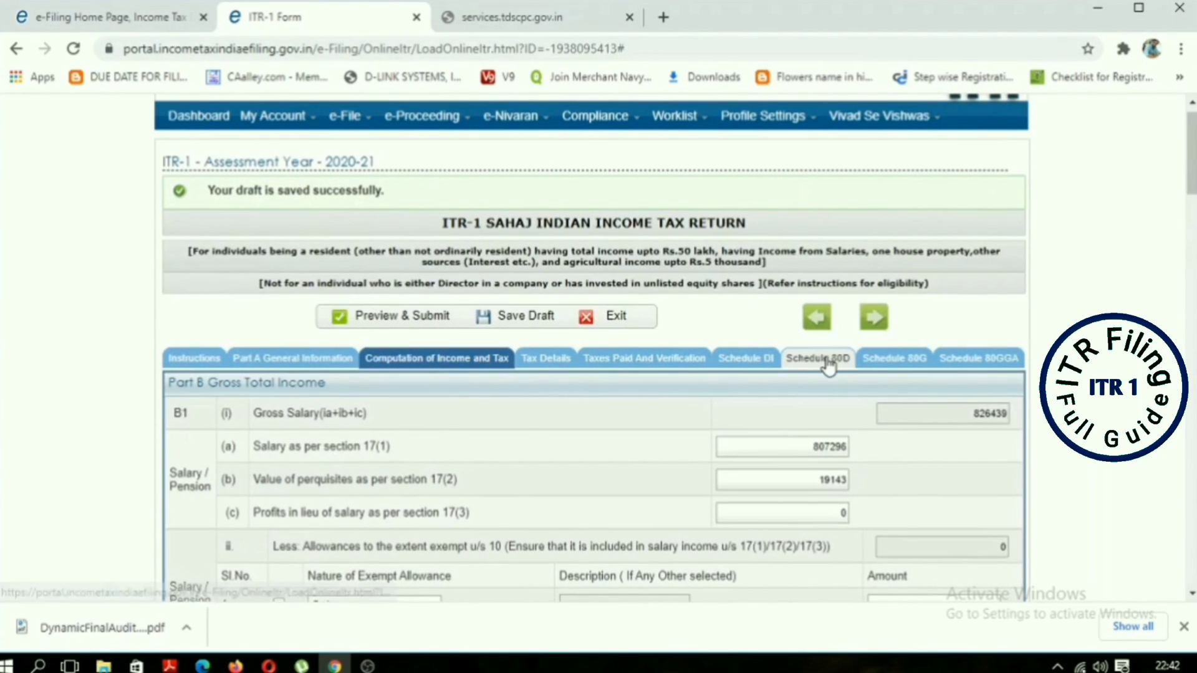
pyautogui.click(829, 363)
pyautogui.scroll(-2, 684, 422)
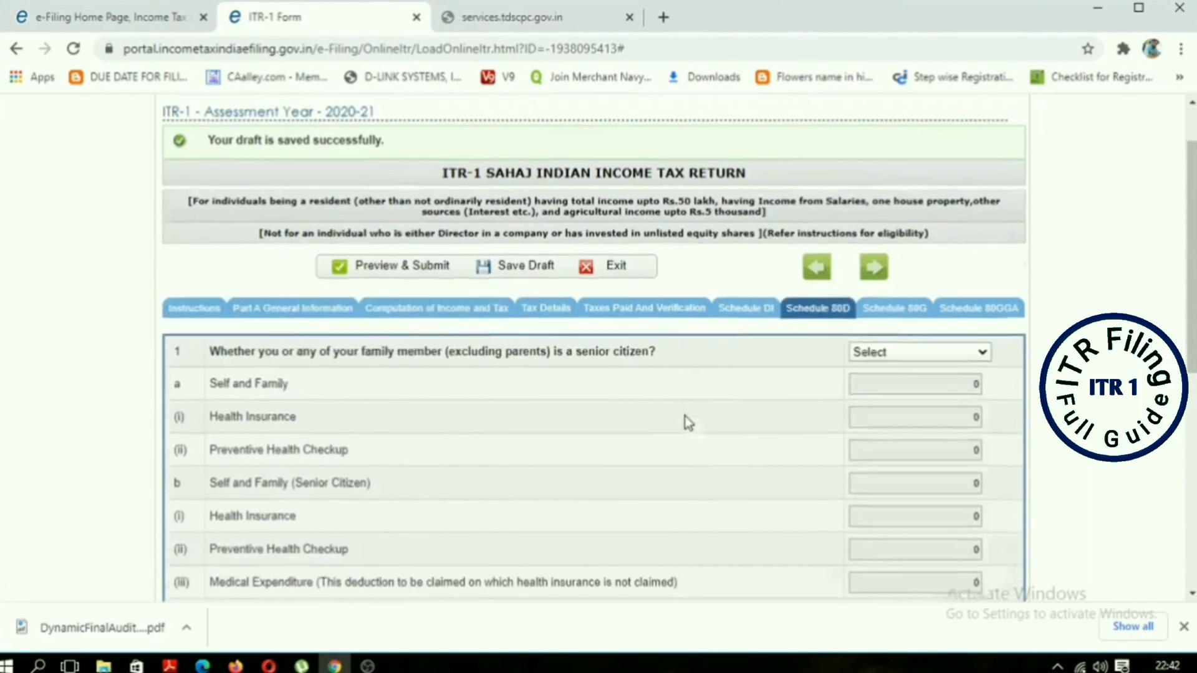
pyautogui.click(898, 337)
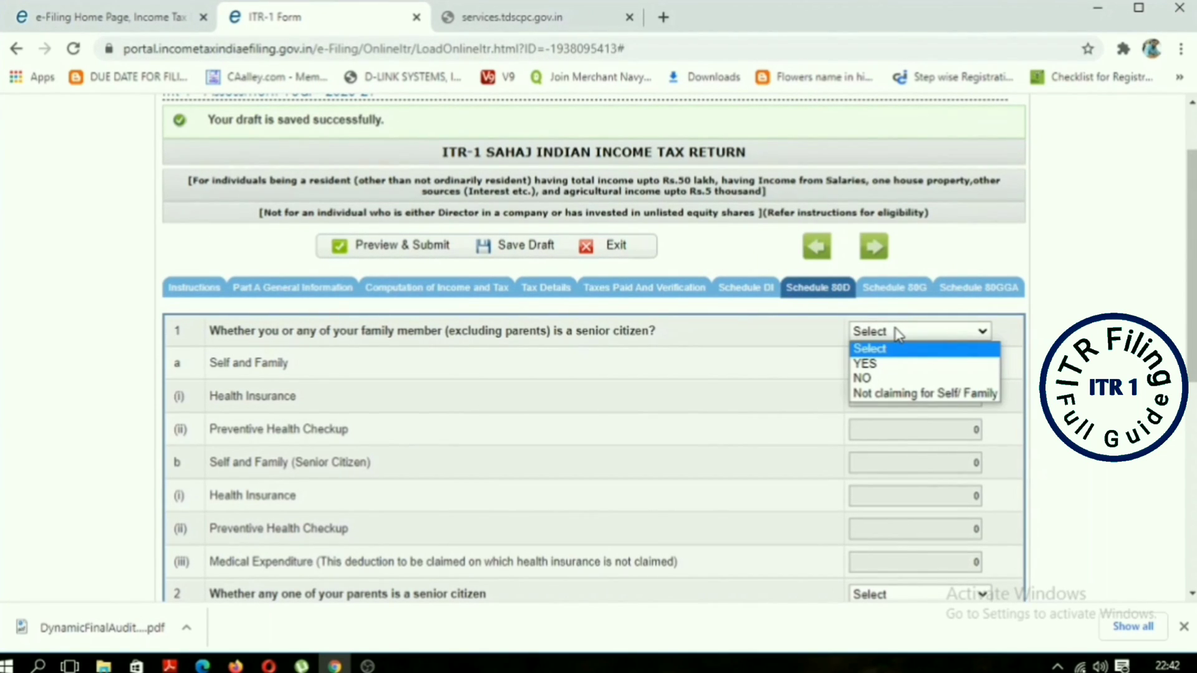
pyautogui.click(895, 366)
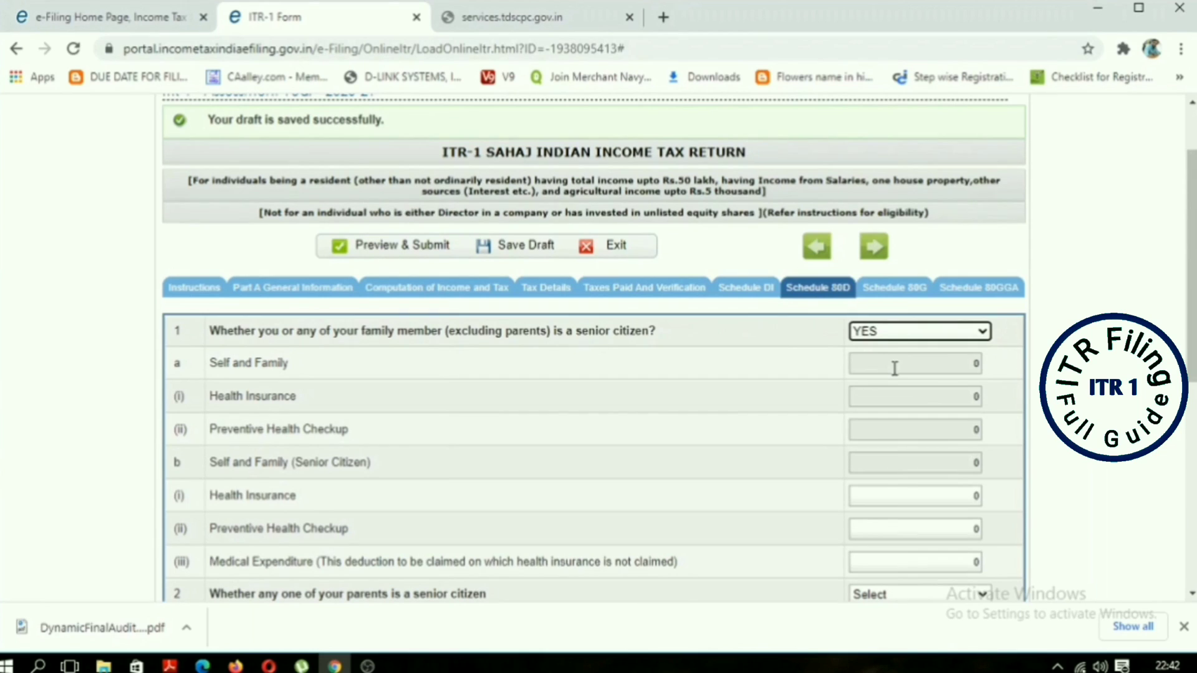
pyautogui.click(895, 368)
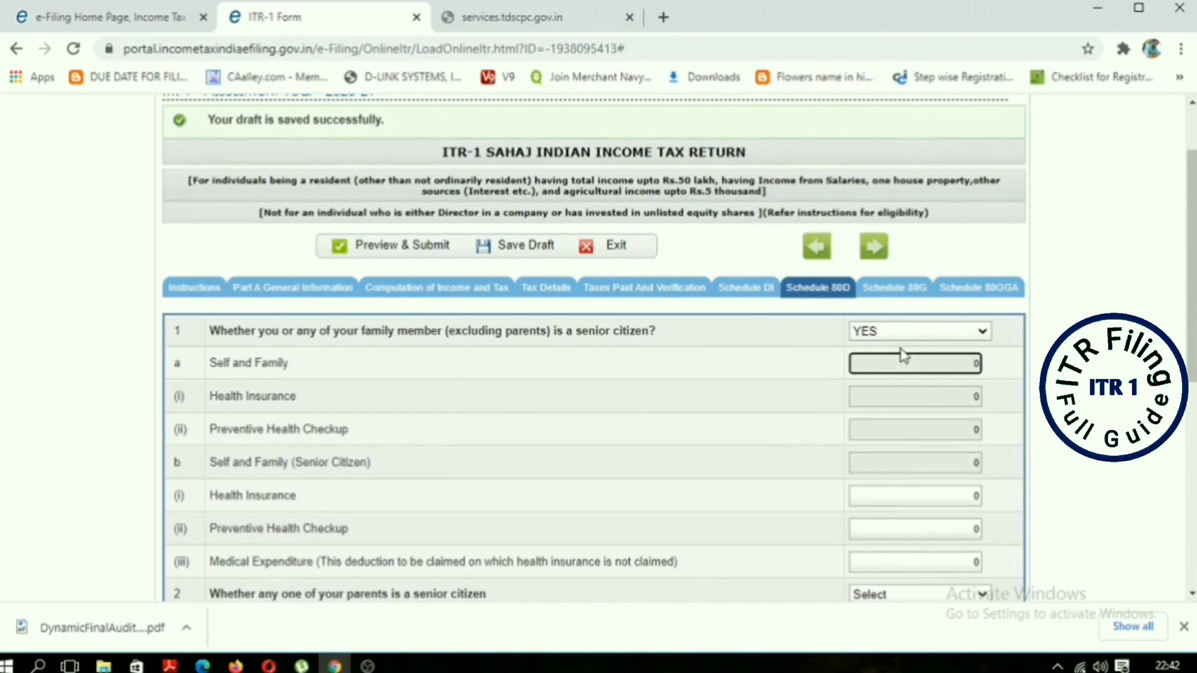
pyautogui.click(907, 328)
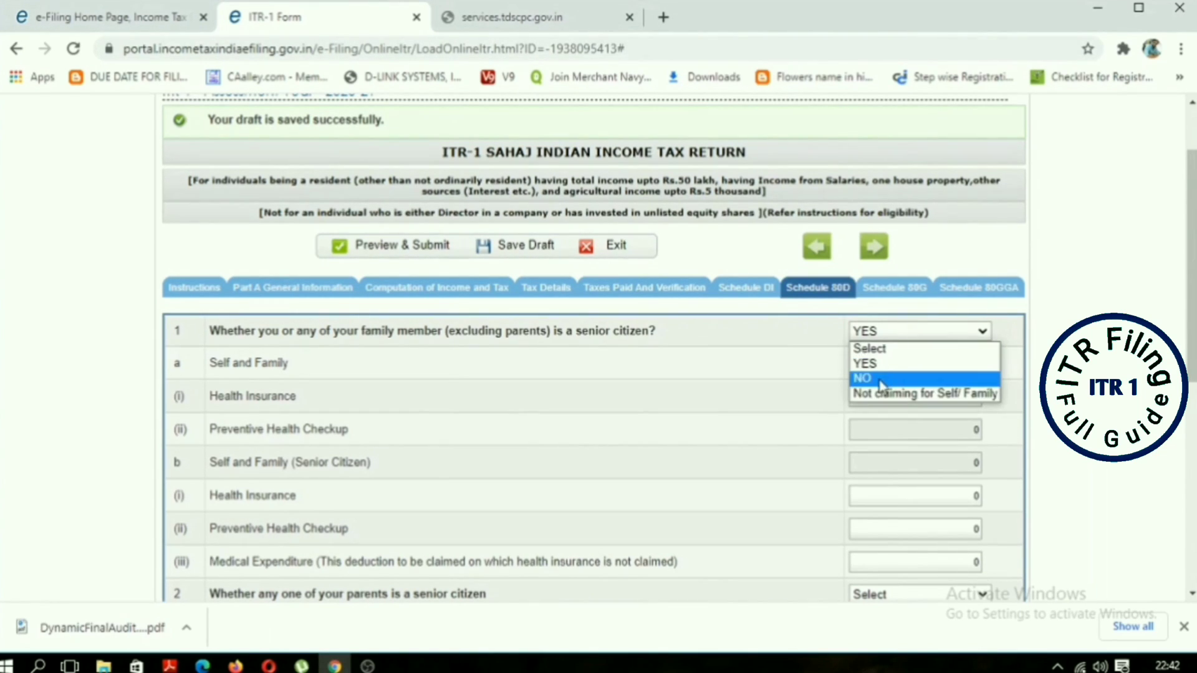
pyautogui.click(883, 381)
# Step: Try YES for whether any parent is a senior citizen in Schedule 80D, and change the answer to NO
pyautogui.scroll(-3, 866, 399)
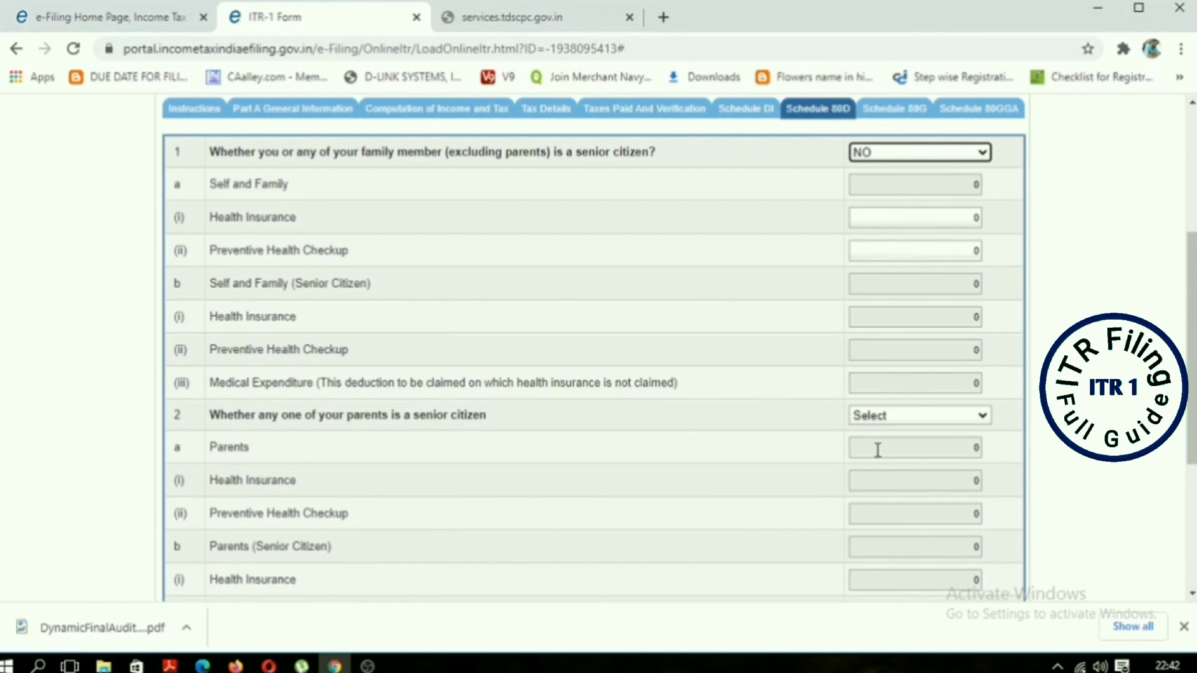
pyautogui.scroll(-5, 877, 449)
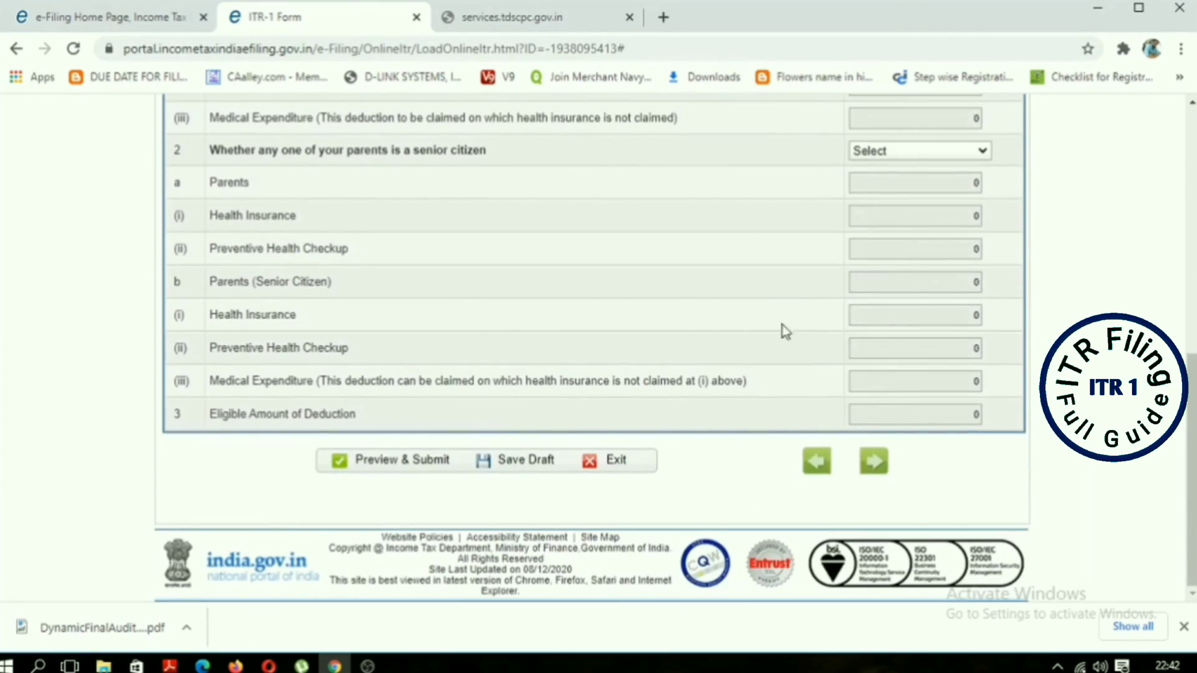
pyautogui.scroll(3, 823, 305)
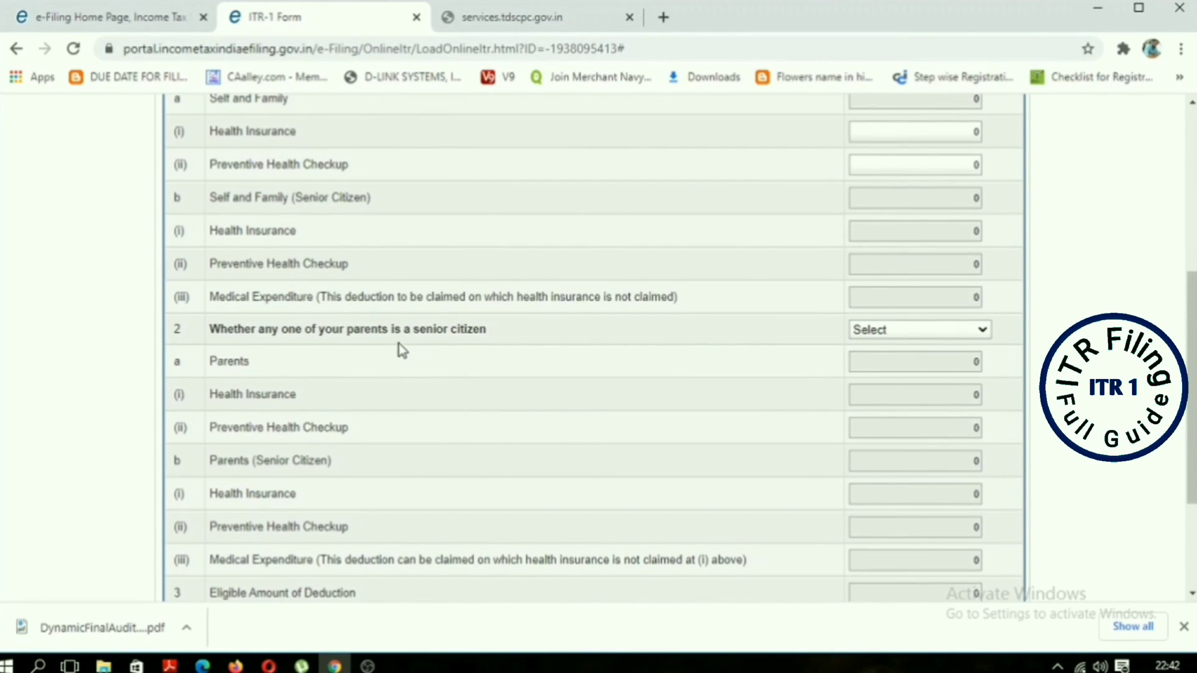
pyautogui.click(891, 331)
pyautogui.click(903, 356)
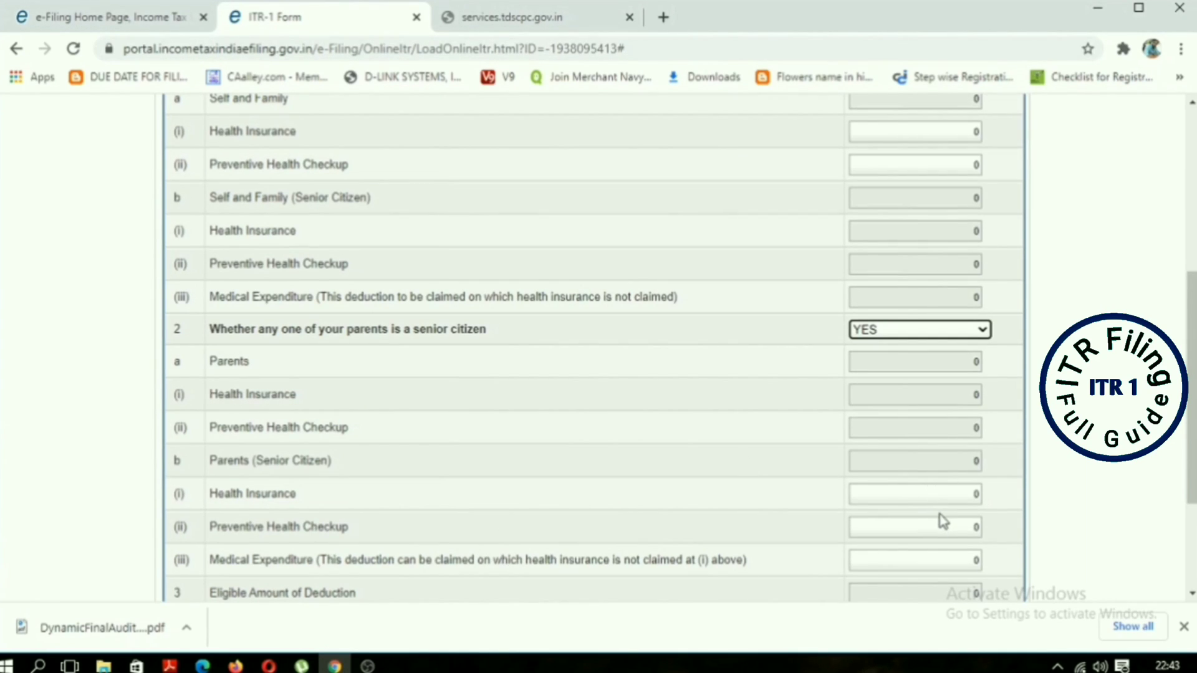
pyautogui.click(981, 331)
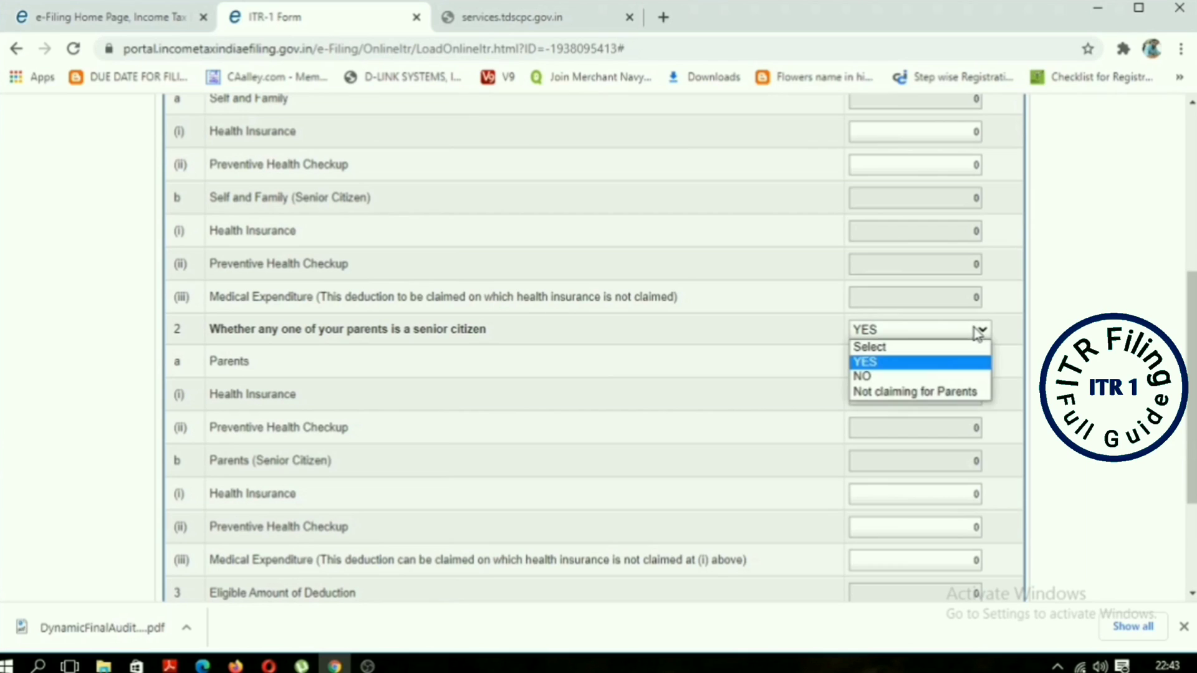
pyautogui.click(915, 379)
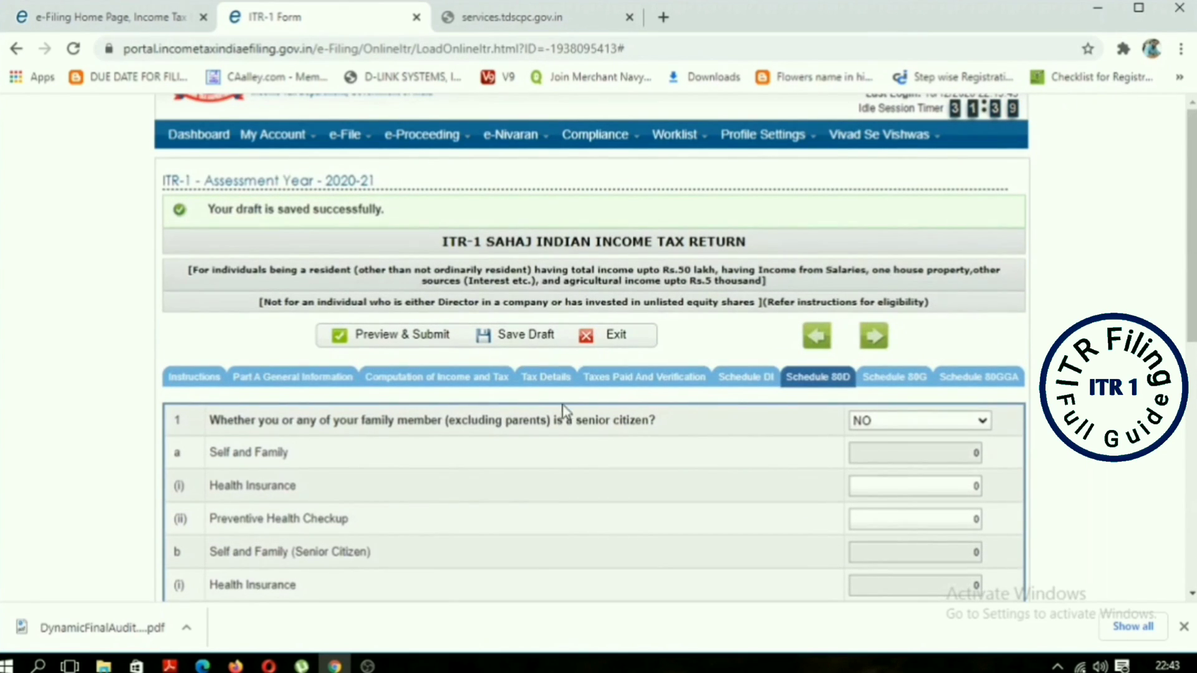
# Step: Review the Computation of Income and Tax schedule down to the total tax, fee and interest
pyautogui.click(629, 379)
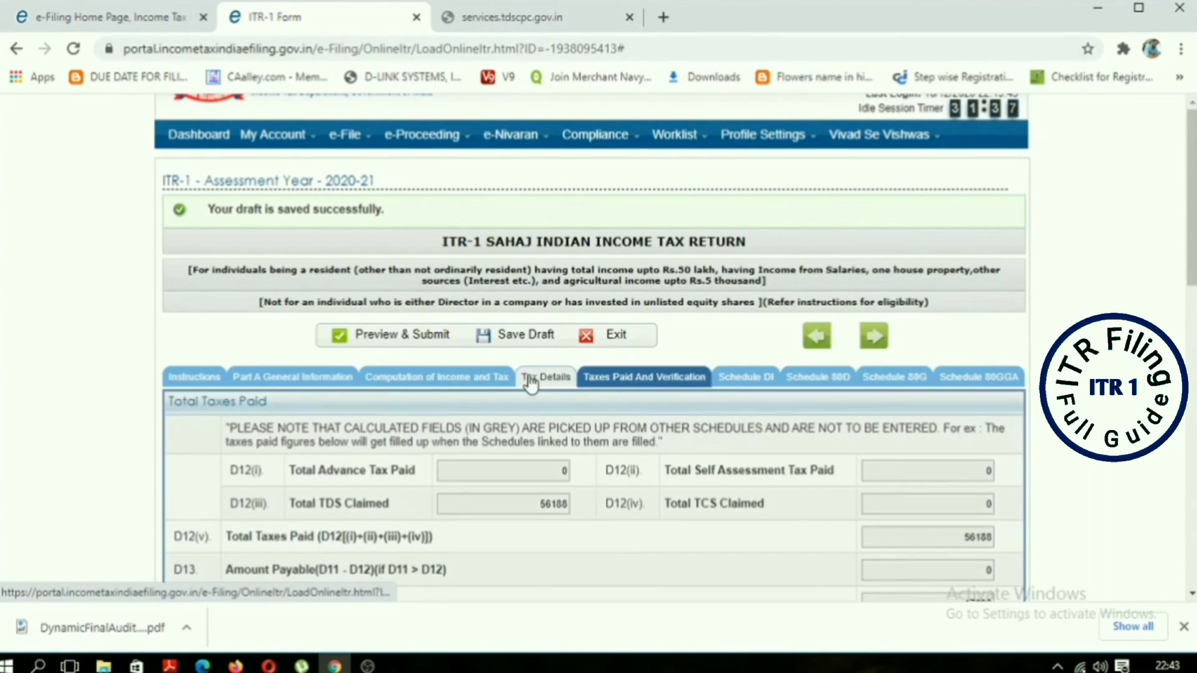
pyautogui.click(494, 379)
pyautogui.scroll(-15, 651, 339)
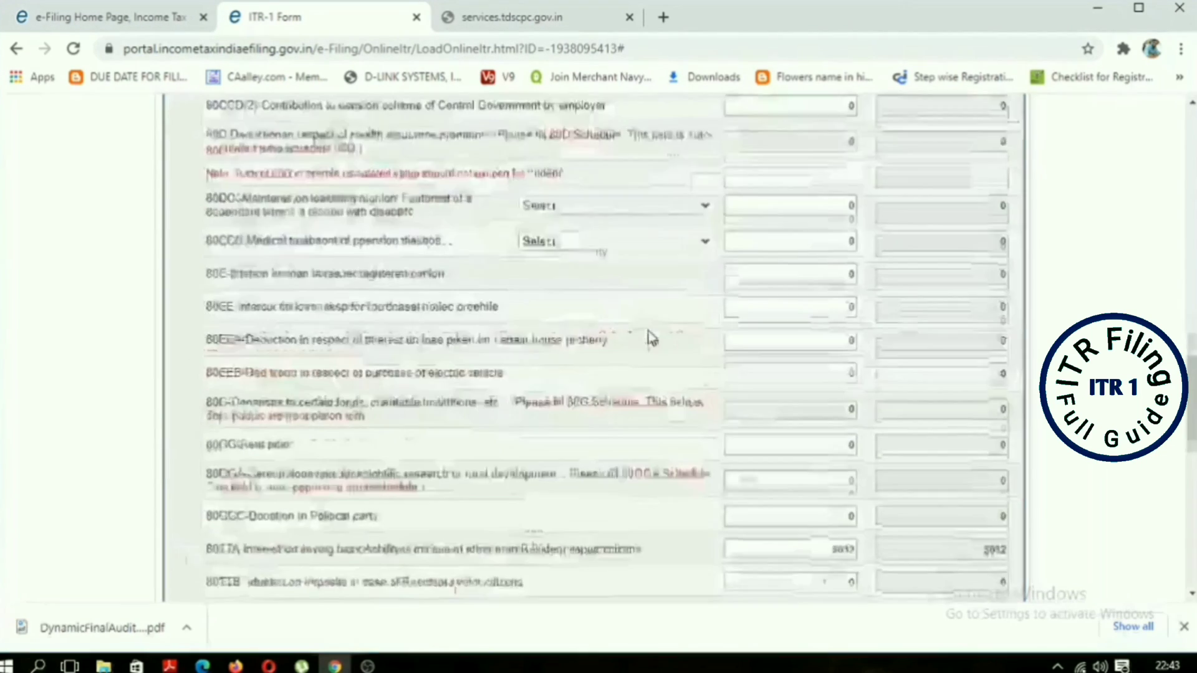
pyautogui.scroll(-10, 651, 338)
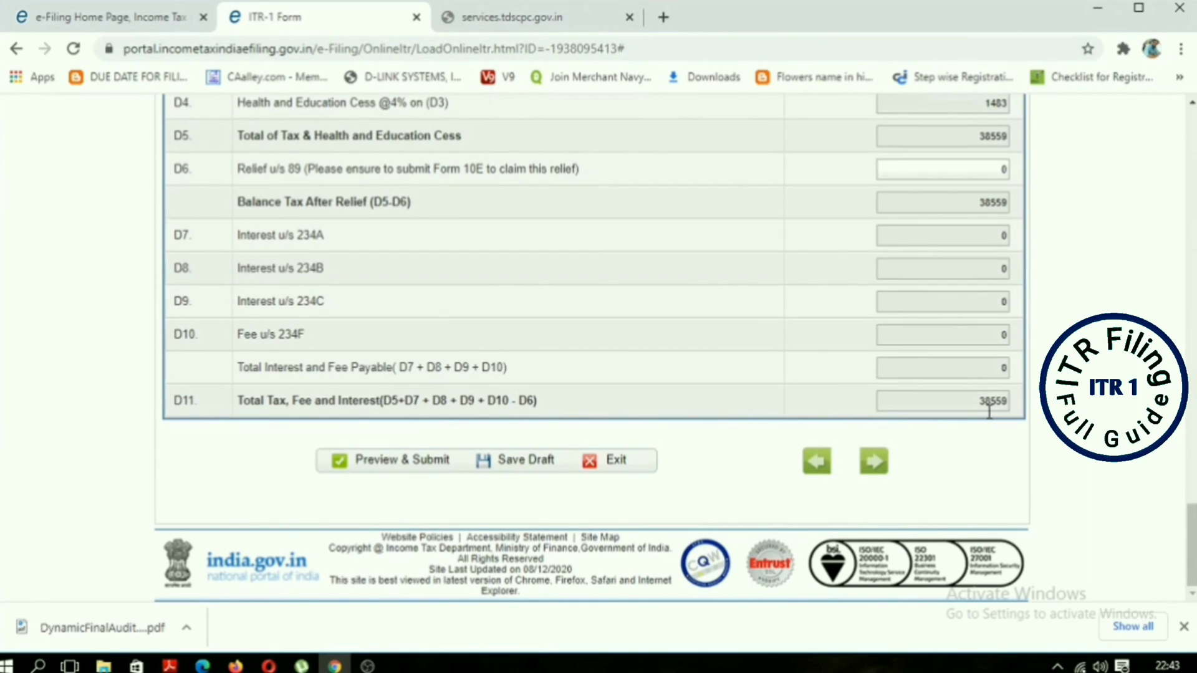
pyautogui.scroll(15, 995, 408)
pyautogui.scroll(7, 984, 411)
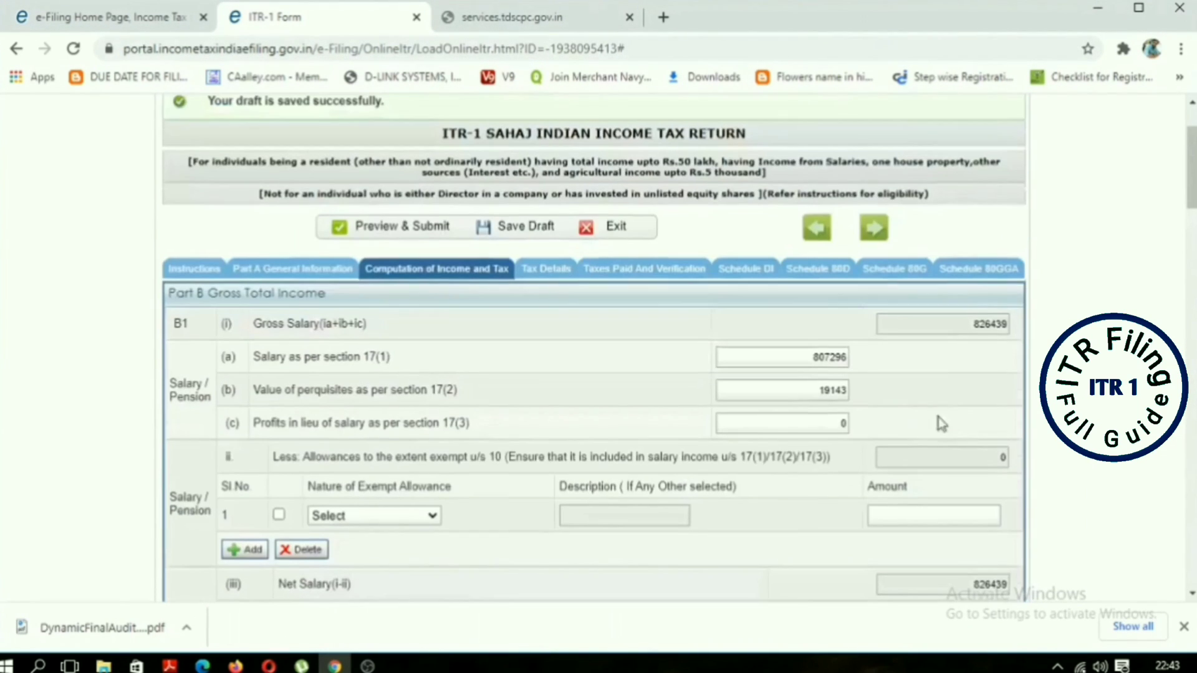
# Step: Review the TDS, TCS and advance tax schedules in Tax Details and the refund amount in Taxes Paid and Verification
pyautogui.click(547, 269)
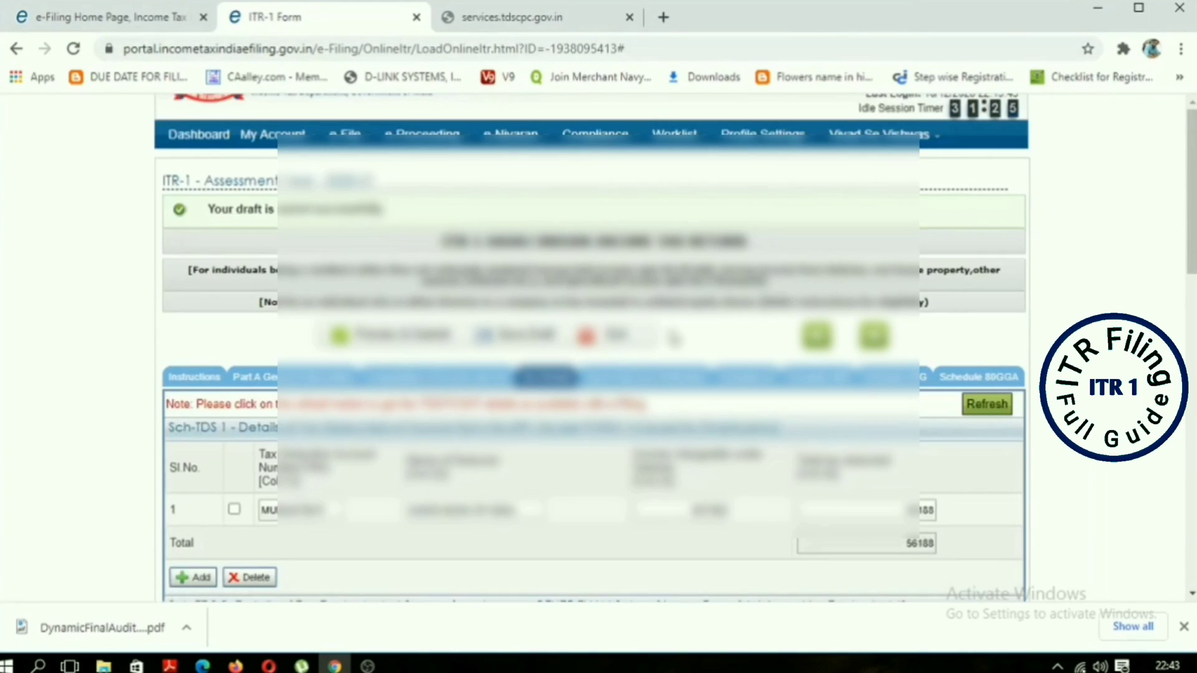
pyautogui.scroll(-3, 574, 319)
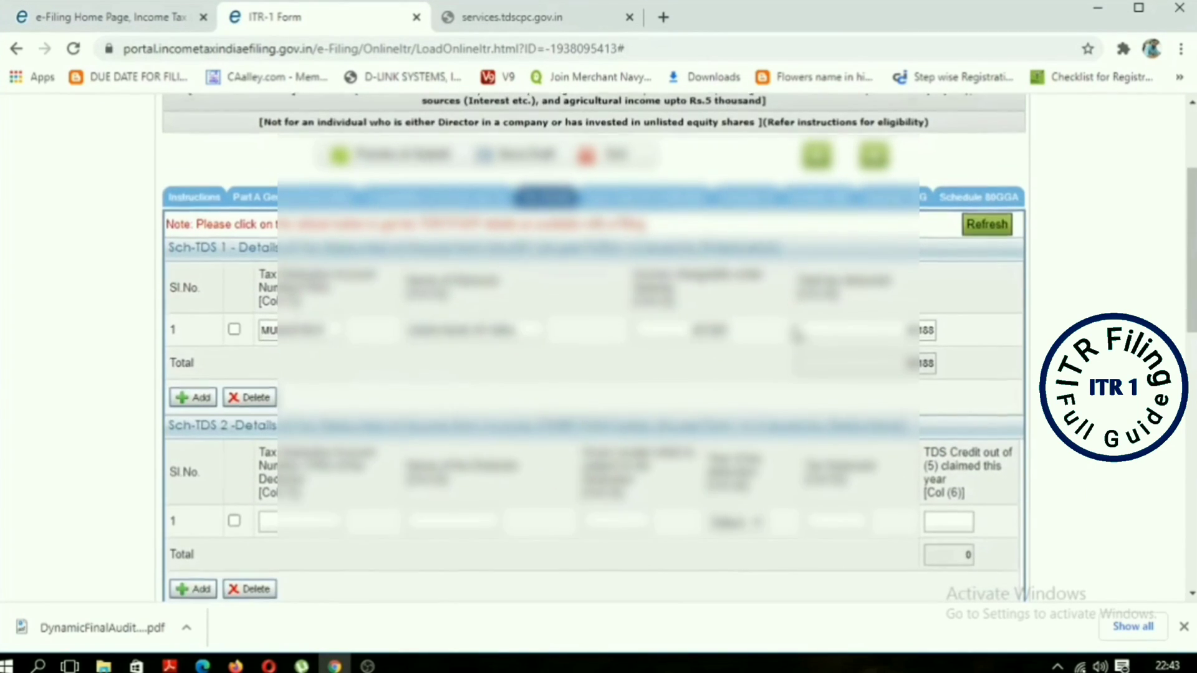
pyautogui.scroll(-3, 922, 208)
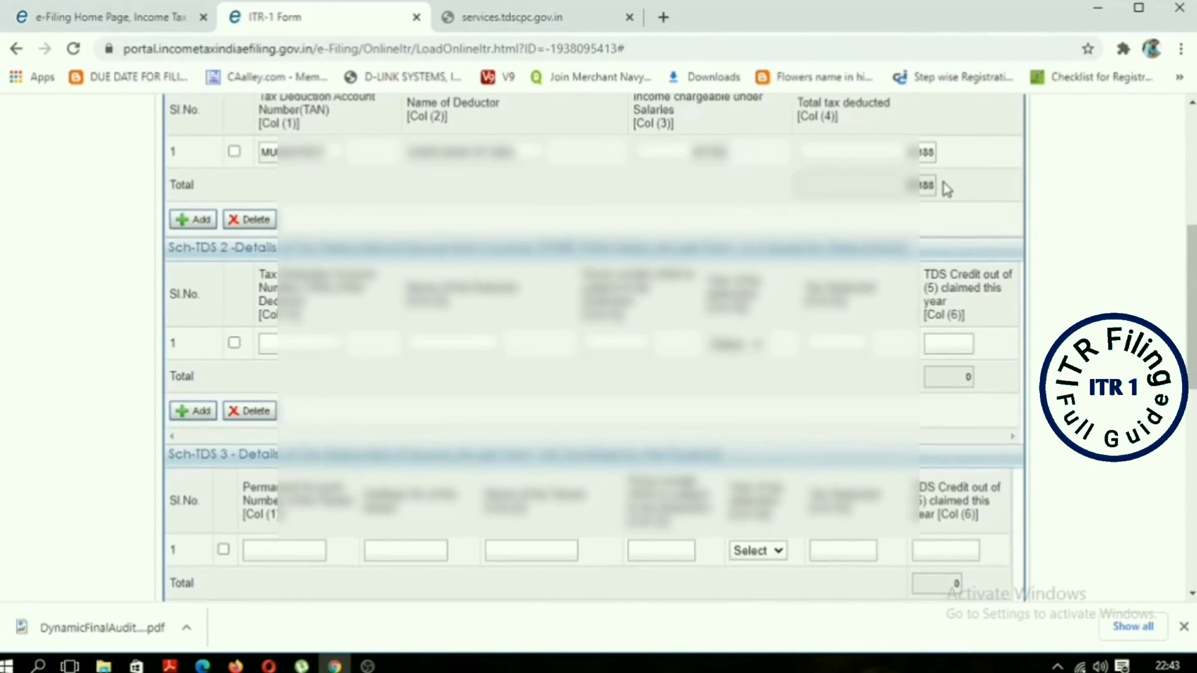
pyautogui.scroll(-10, 947, 189)
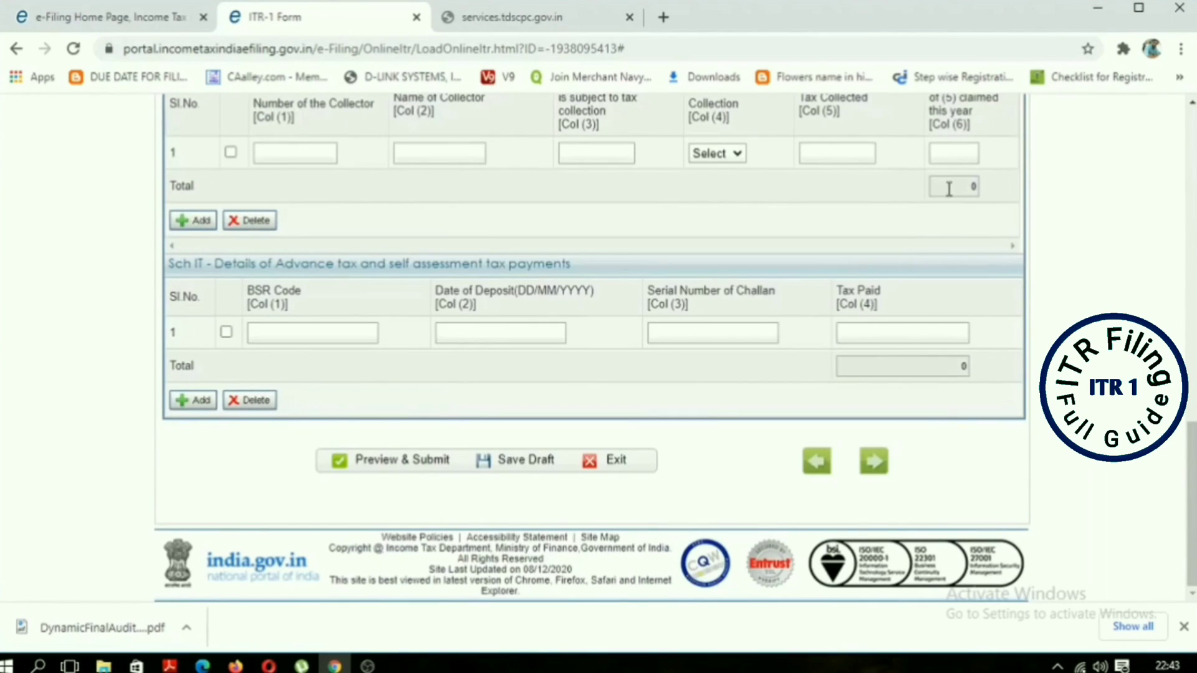
pyautogui.scroll(15, 954, 225)
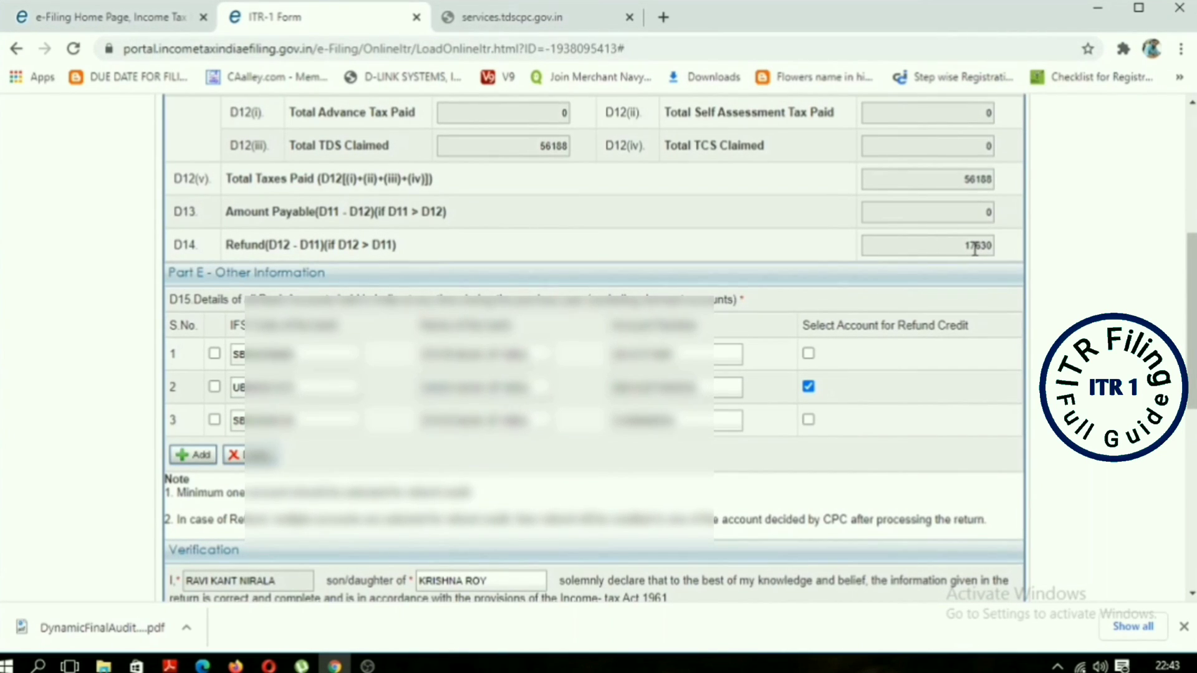
# Step: Complete the Verification declaration with the capacity set to Self and the place entered as PATNA
pyautogui.scroll(2, 974, 248)
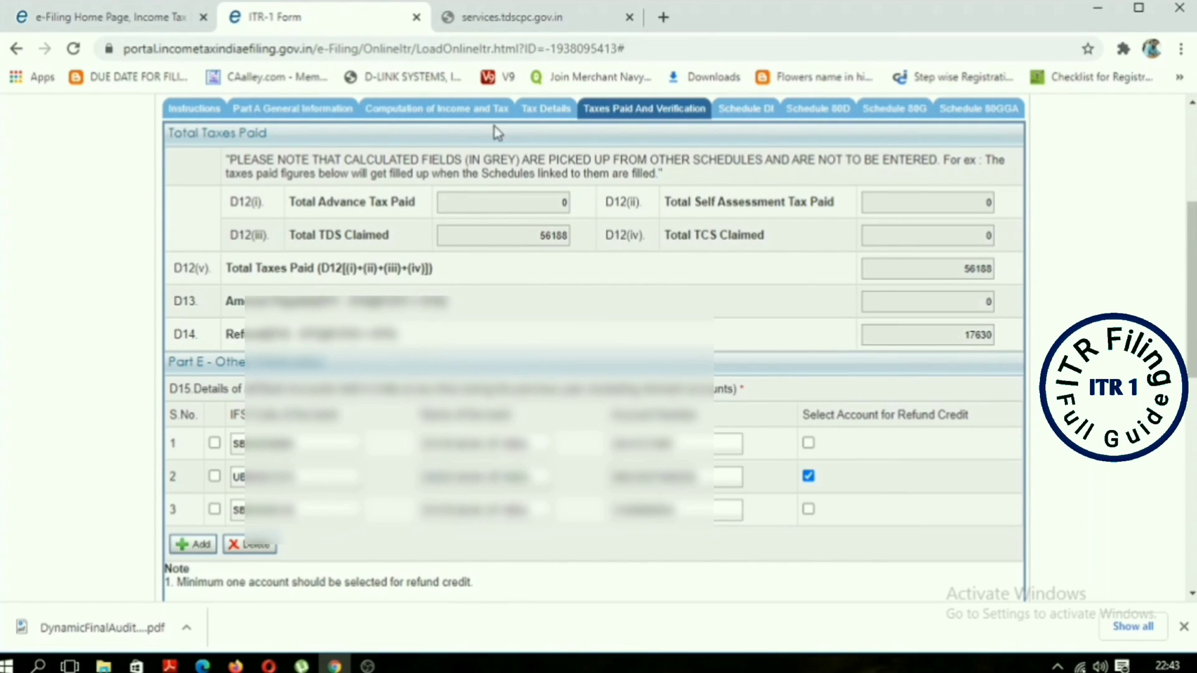
pyautogui.scroll(-5, 794, 259)
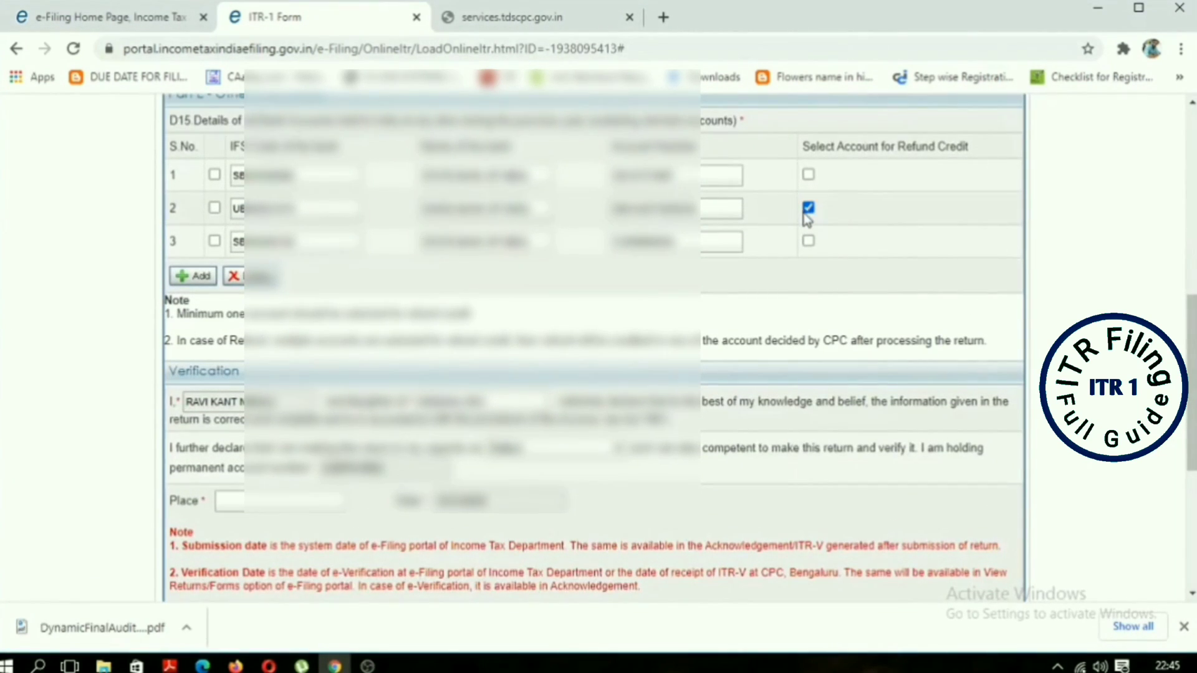
pyautogui.scroll(-2, 808, 218)
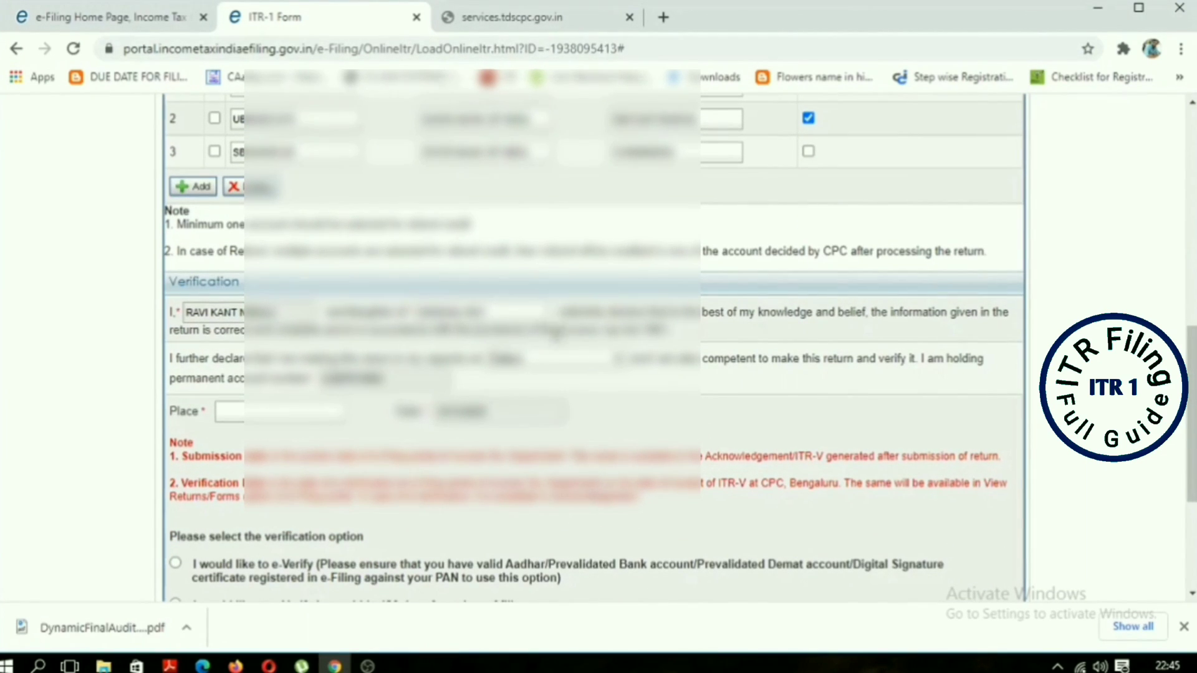
pyautogui.click(548, 357)
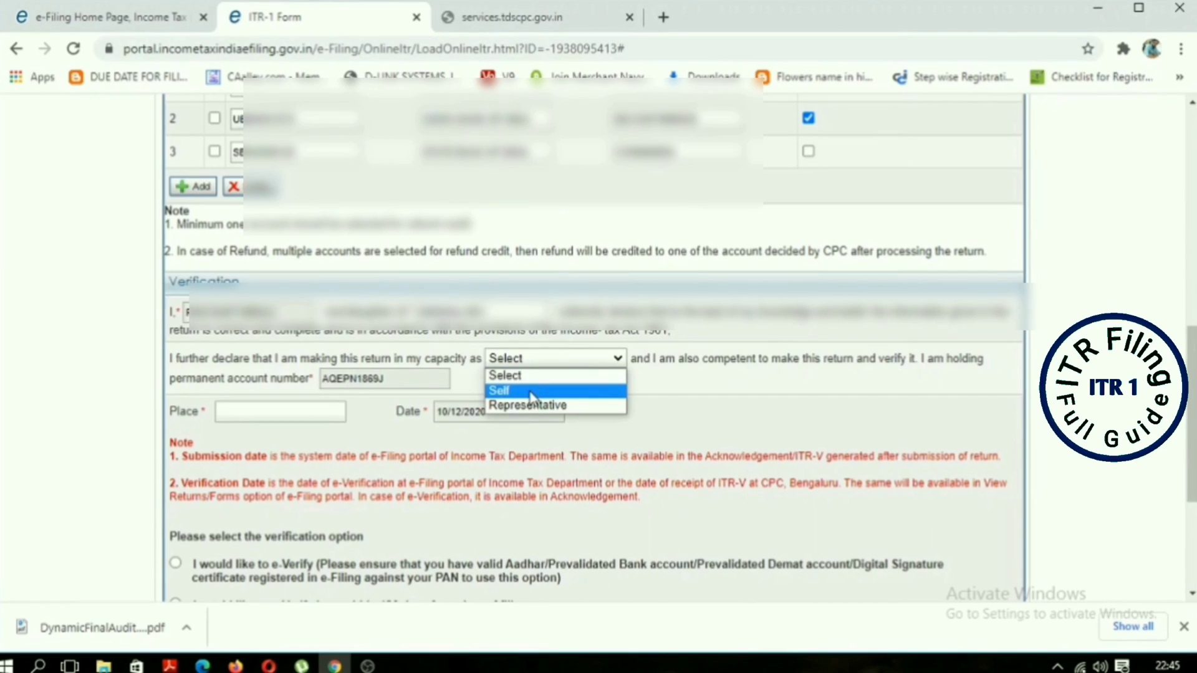
pyautogui.click(497, 389)
pyautogui.click(305, 404)
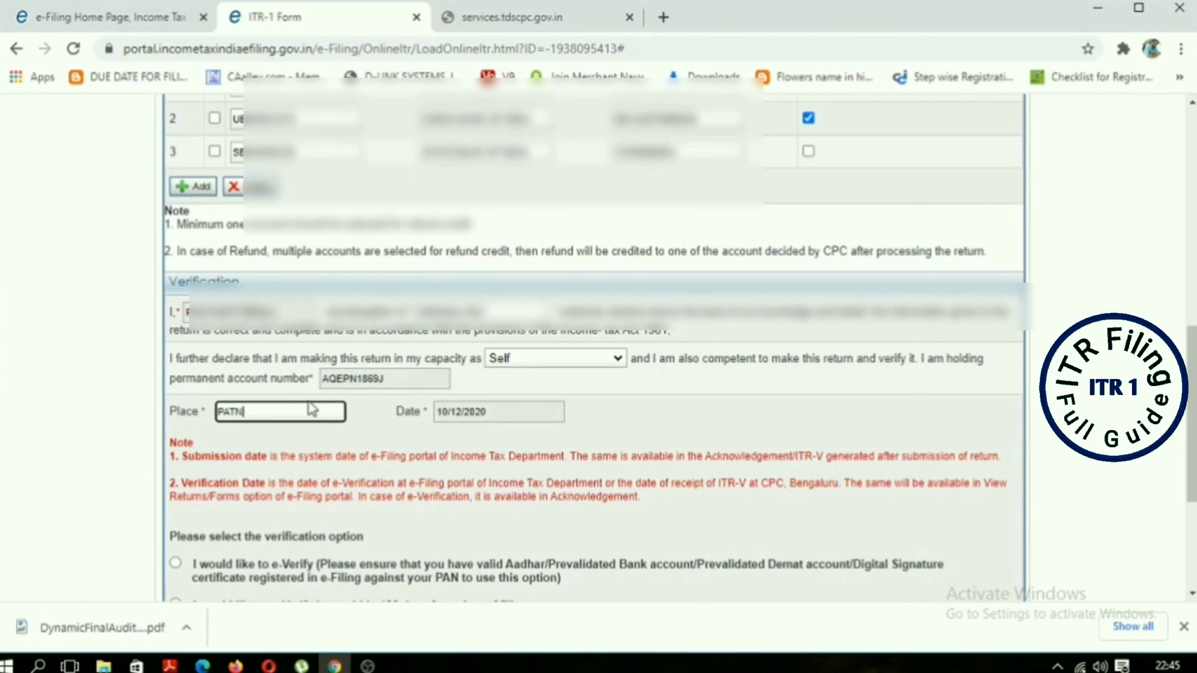
# Step: Choose to e-Verify later within 120 days from the date of filing, and proceed to the return preview, confirming that the details are valid
pyautogui.scroll(-4, 489, 337)
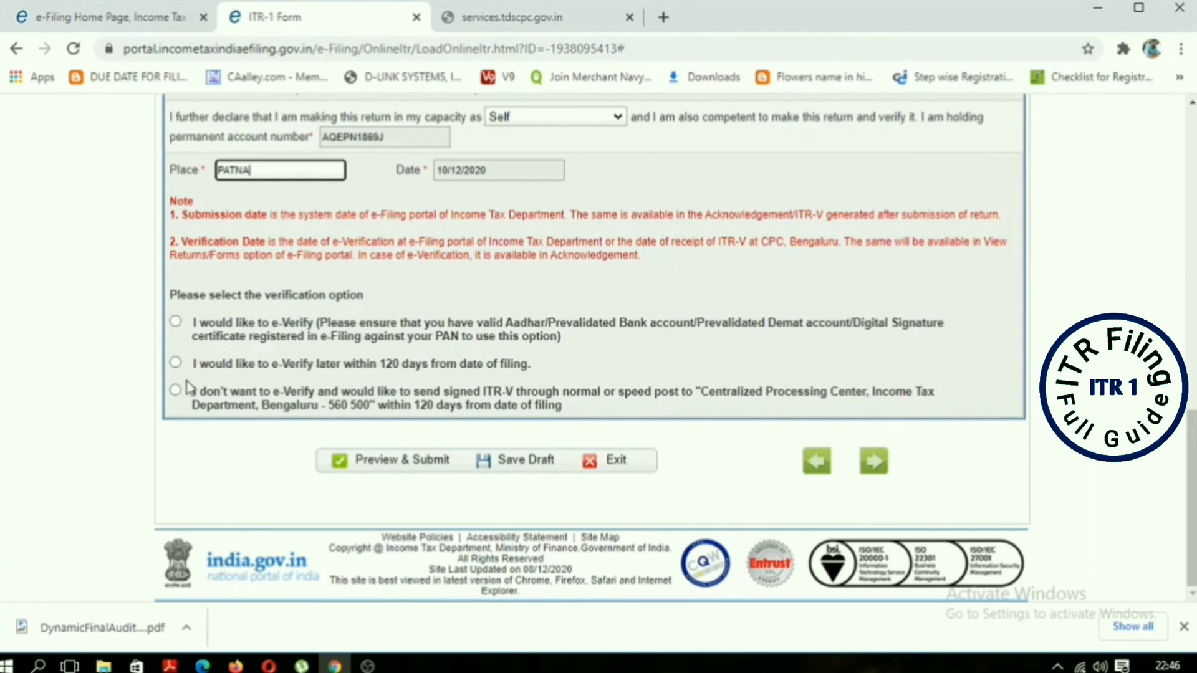
pyautogui.click(175, 363)
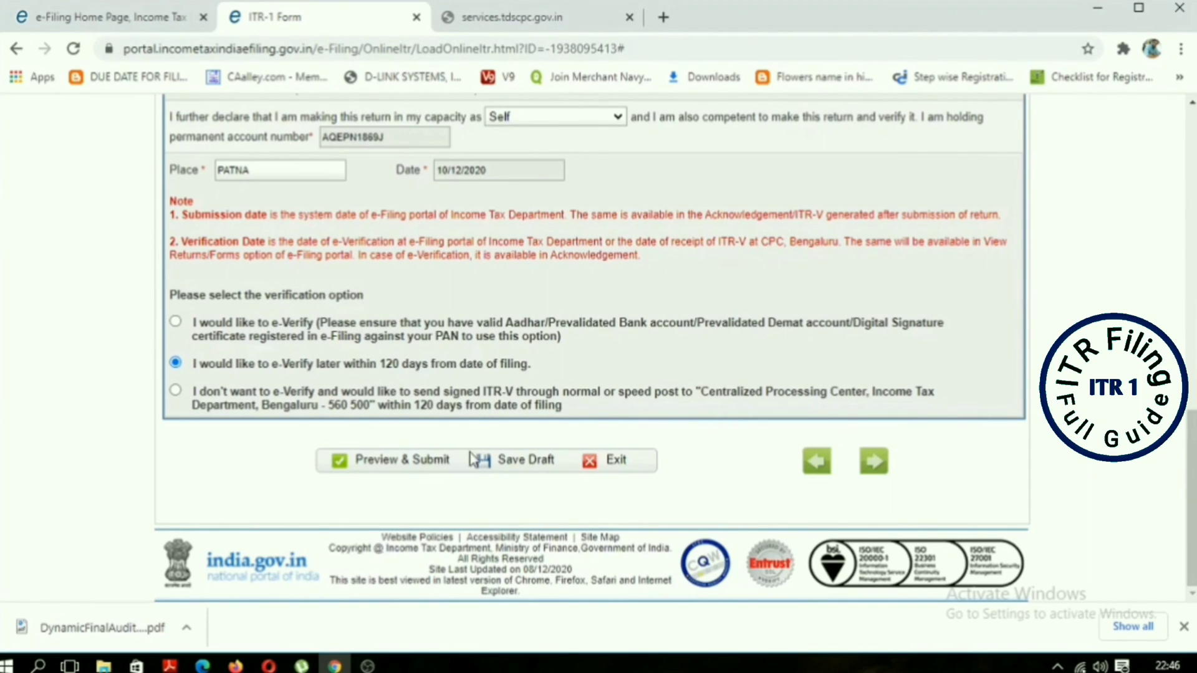
pyautogui.click(399, 468)
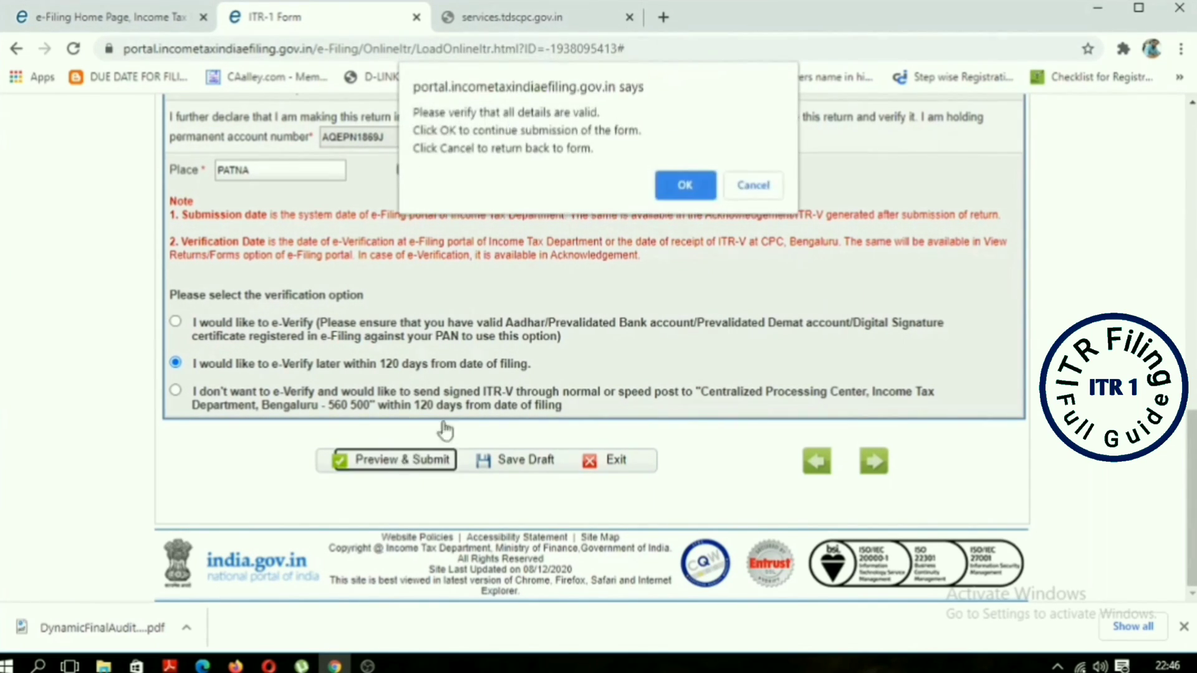
pyautogui.click(687, 182)
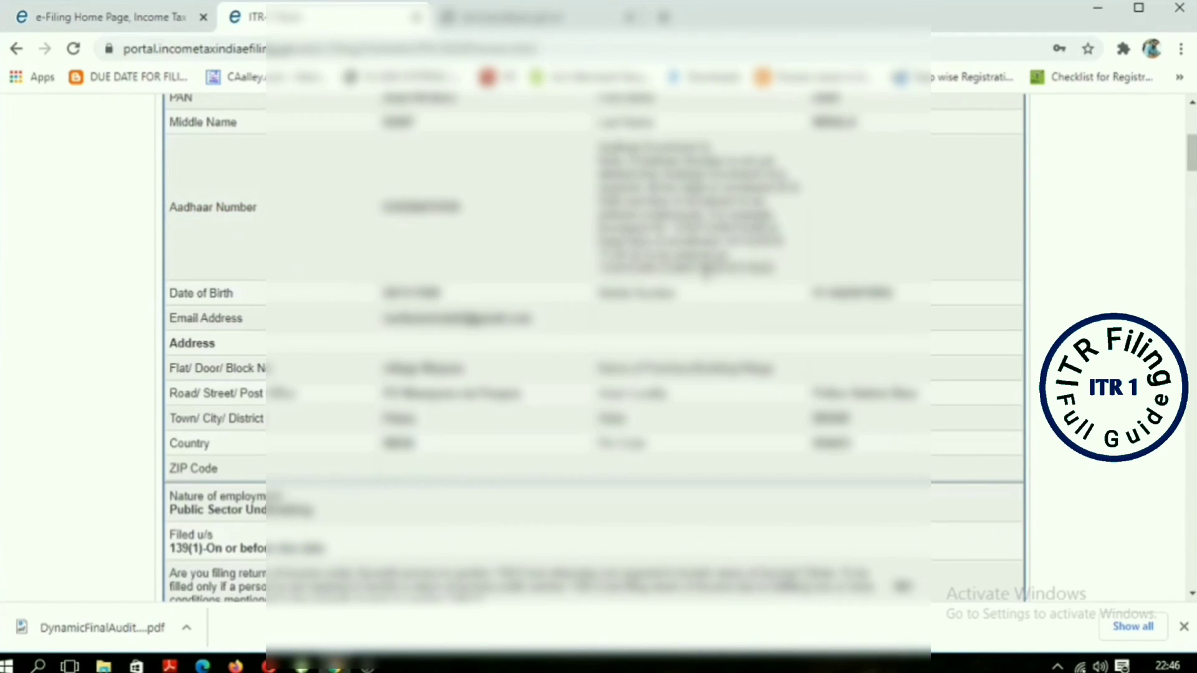
# Step: Review the general information and salary computation in the preview of the return
pyautogui.scroll(-9, 702, 270)
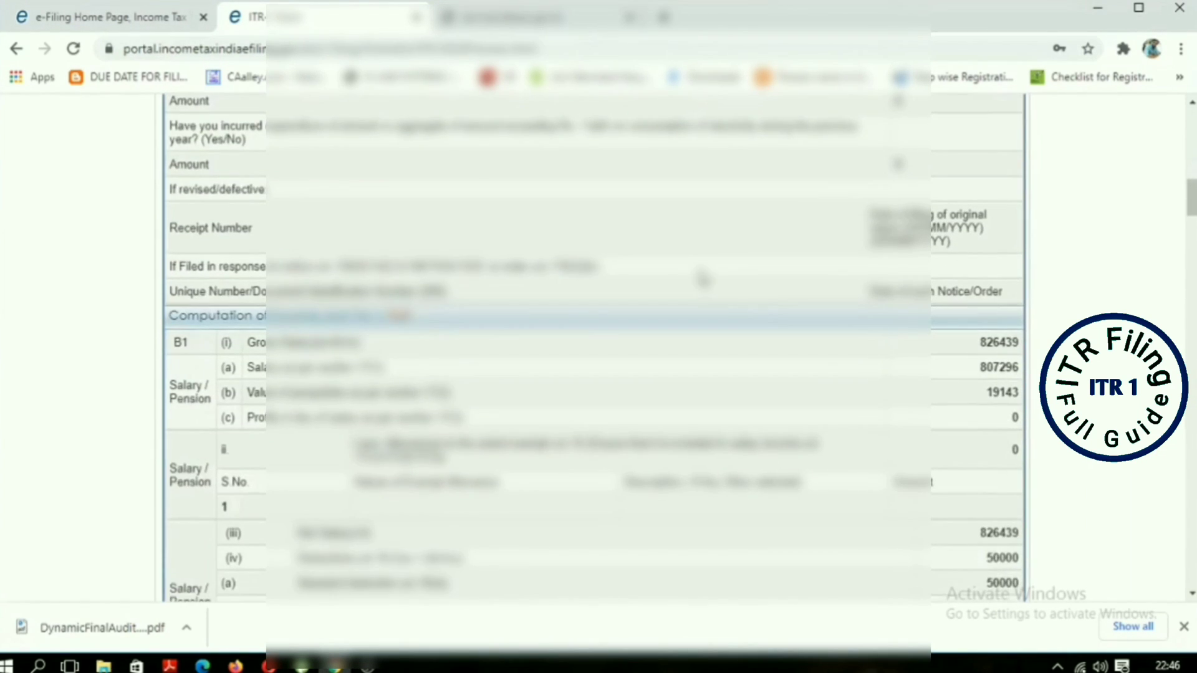
pyautogui.scroll(6, 701, 270)
pyautogui.scroll(2, 702, 279)
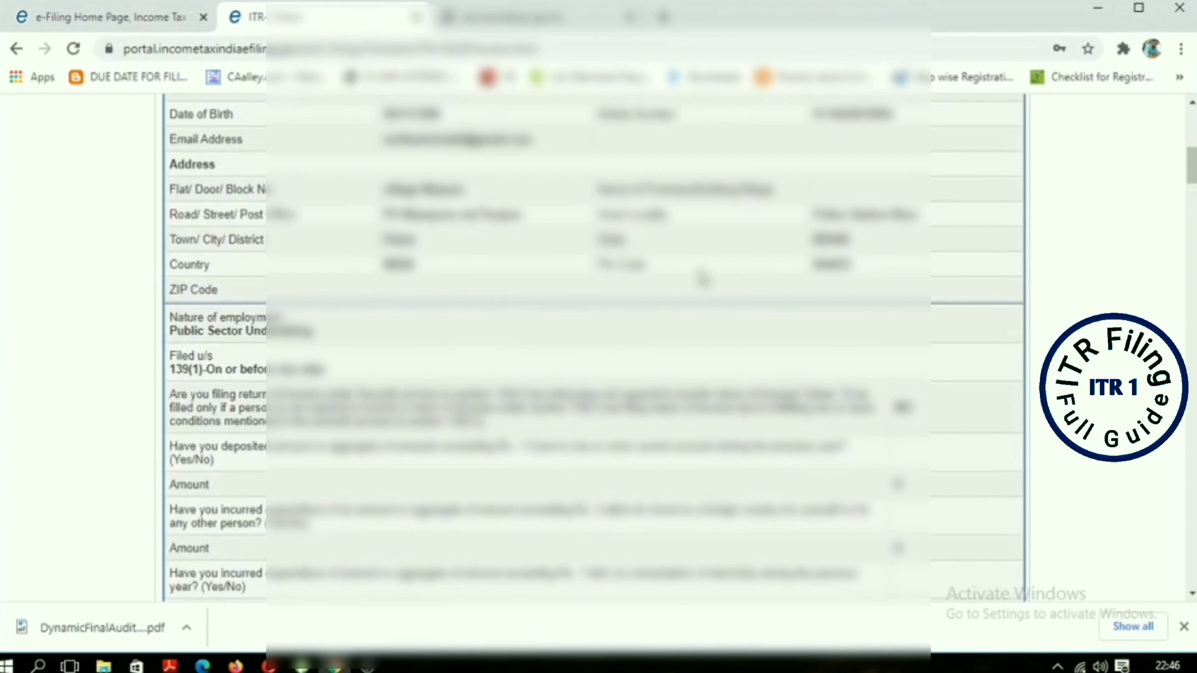